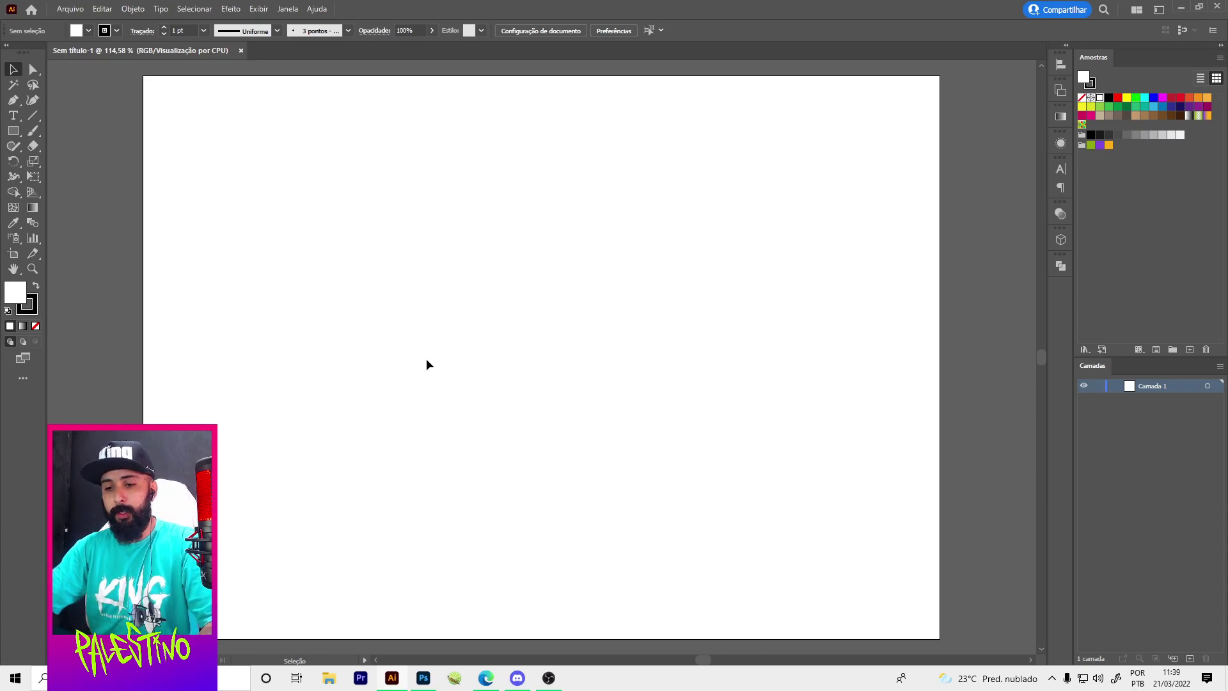
# - Paste the colourful rooster from galo colorido.ai onto the untitled document's artboard and deselect it
pyautogui.hotkey('ctrl', 'o')
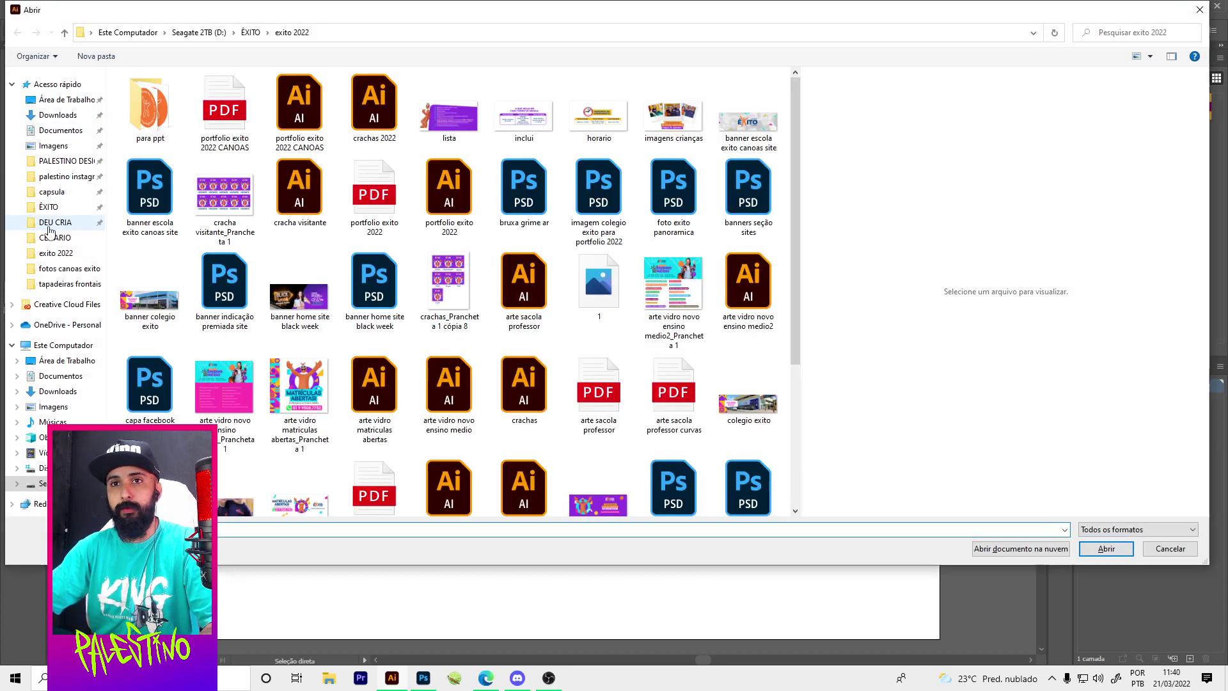
pyautogui.press('Escape')
pyautogui.click(160, 51)
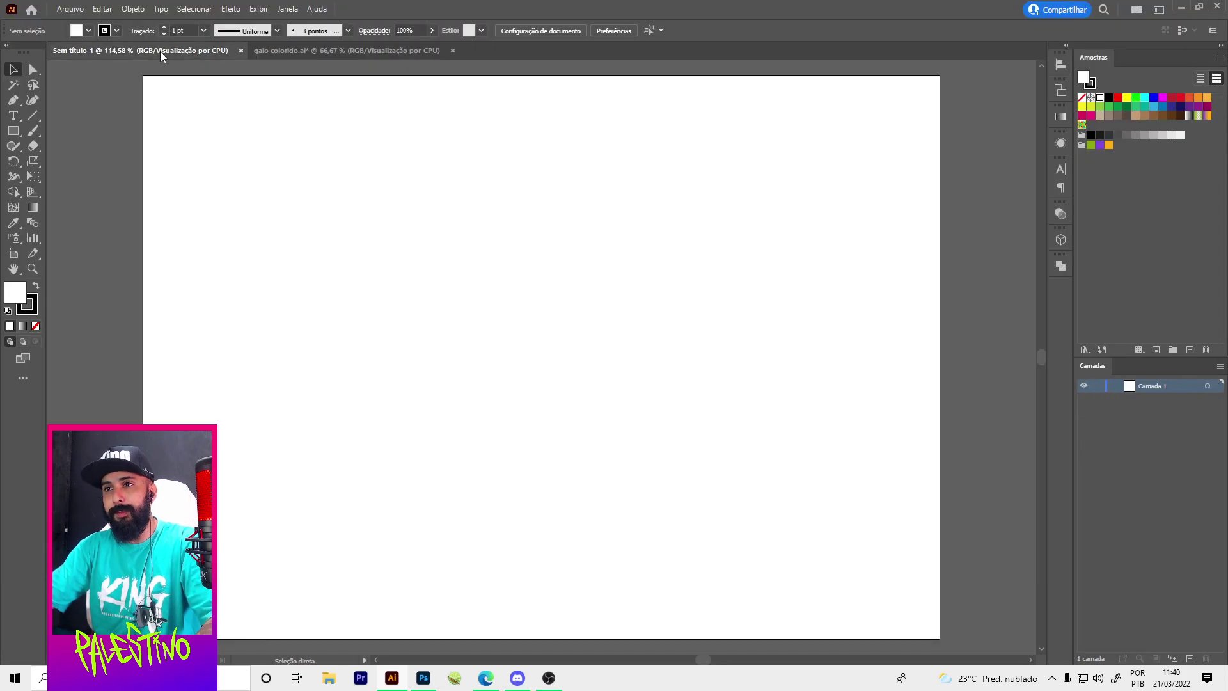
pyautogui.hotkey('ctrl', 'v')
pyautogui.click(270, 275)
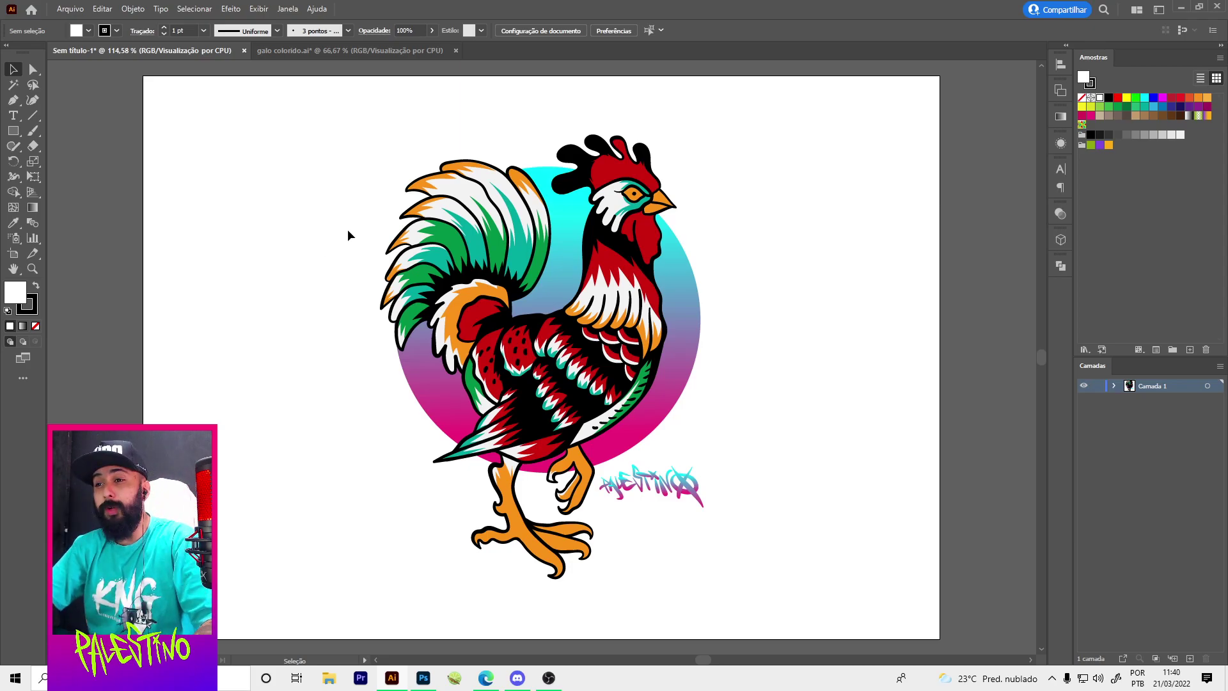
pyautogui.click(69, 9)
pyautogui.moveTo(90, 257)
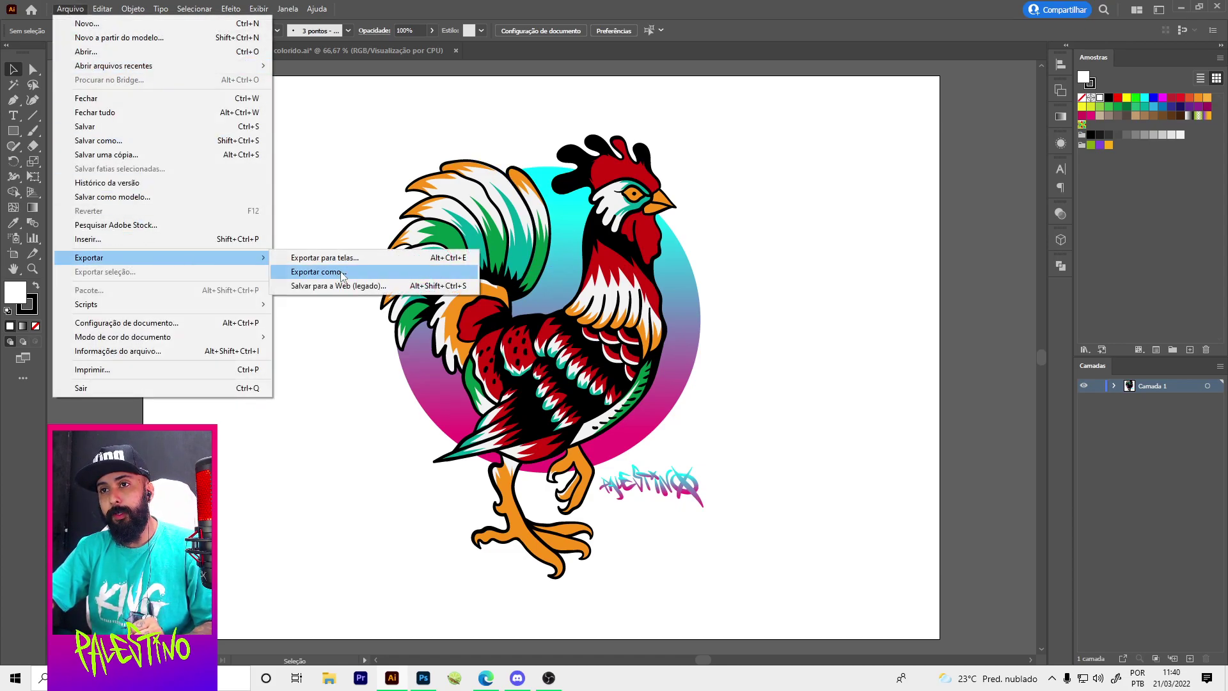
pyautogui.click(342, 274)
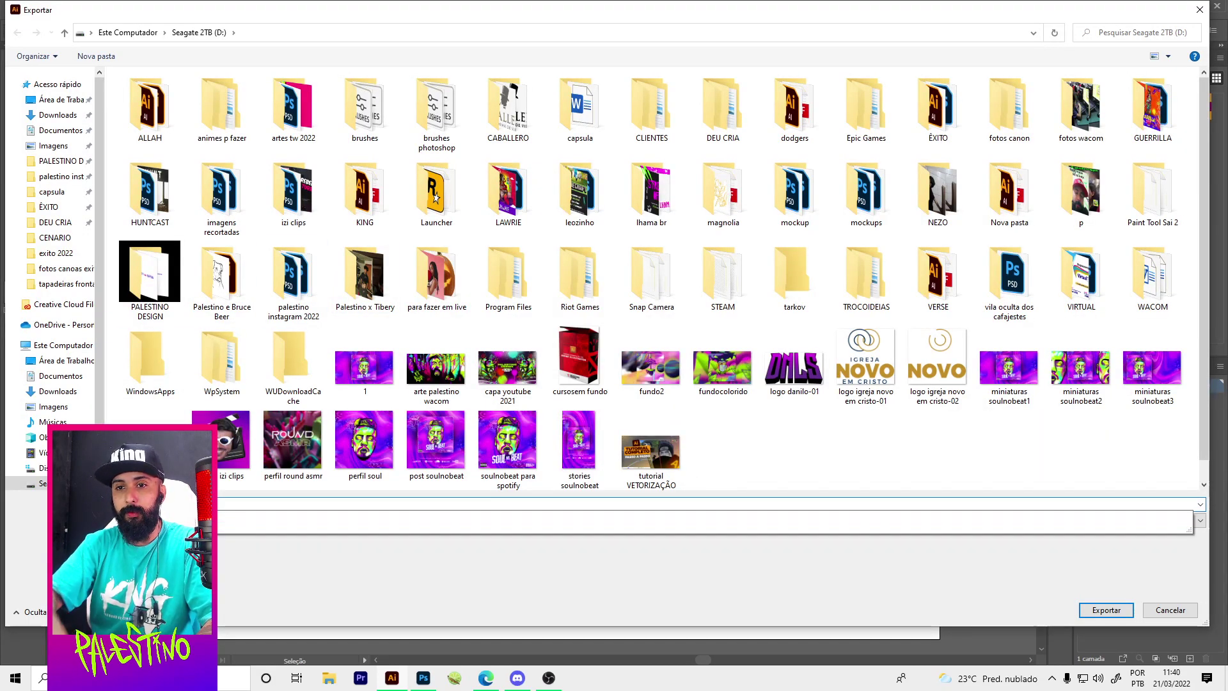
pyautogui.click(128, 520)
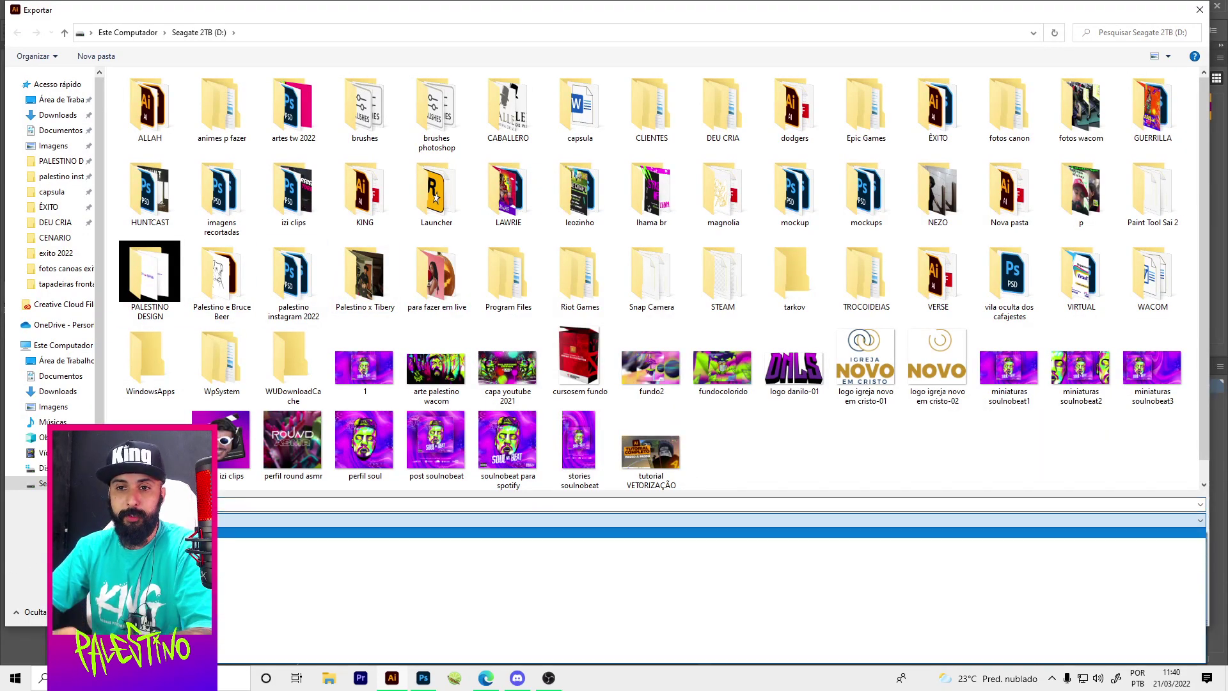
pyautogui.click(128, 590)
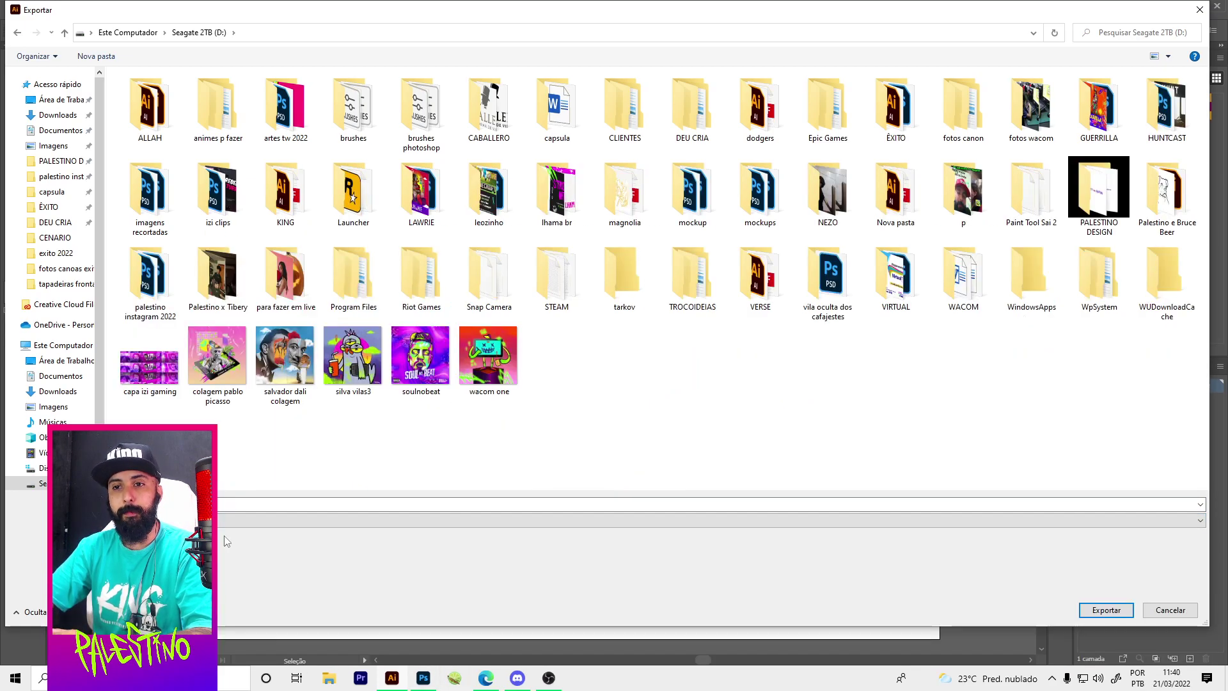
pyautogui.click(128, 520)
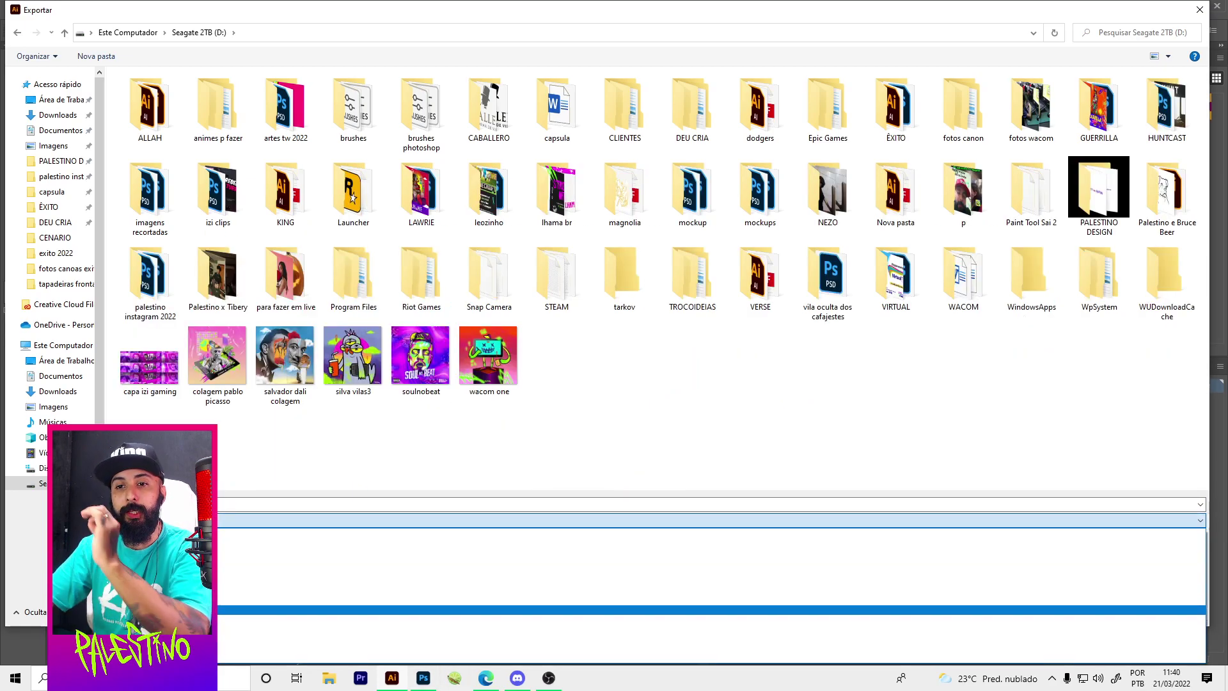
pyautogui.click(128, 610)
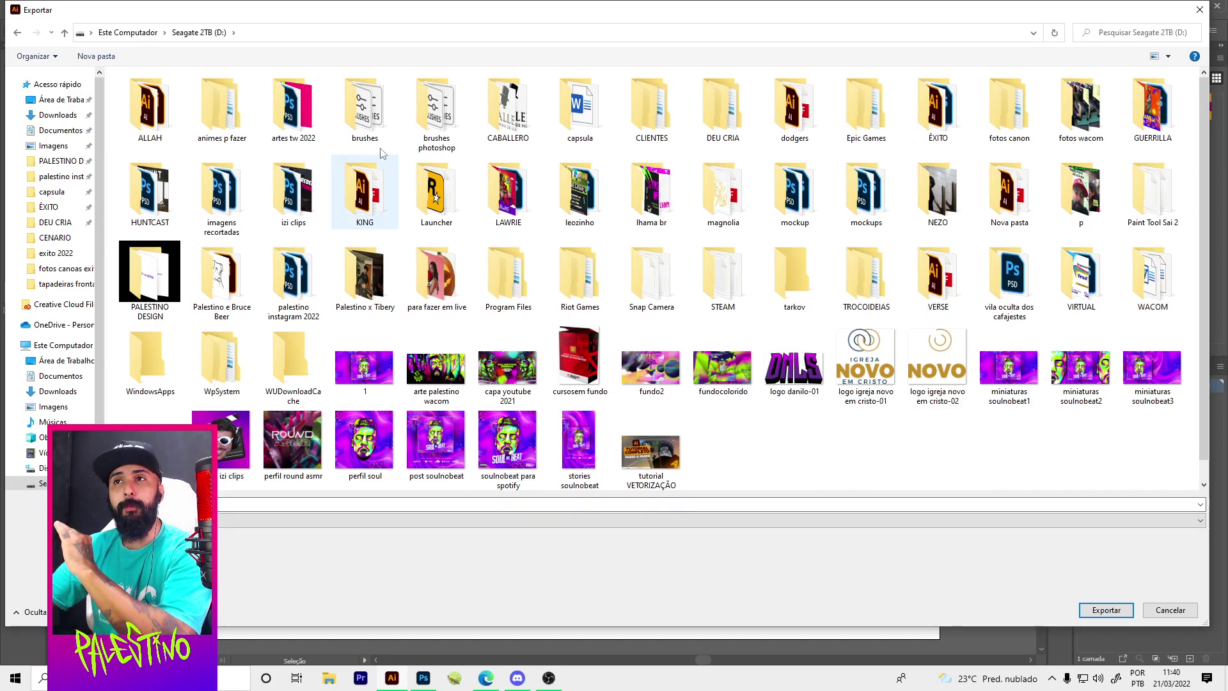
pyautogui.moveTo(370, 9)
pyautogui.mouseDown()
pyautogui.moveTo(383, 41)
pyautogui.moveTo(396, 552)
pyautogui.moveTo(366, 626)
pyautogui.mouseUp()
pyautogui.click(75, 130)
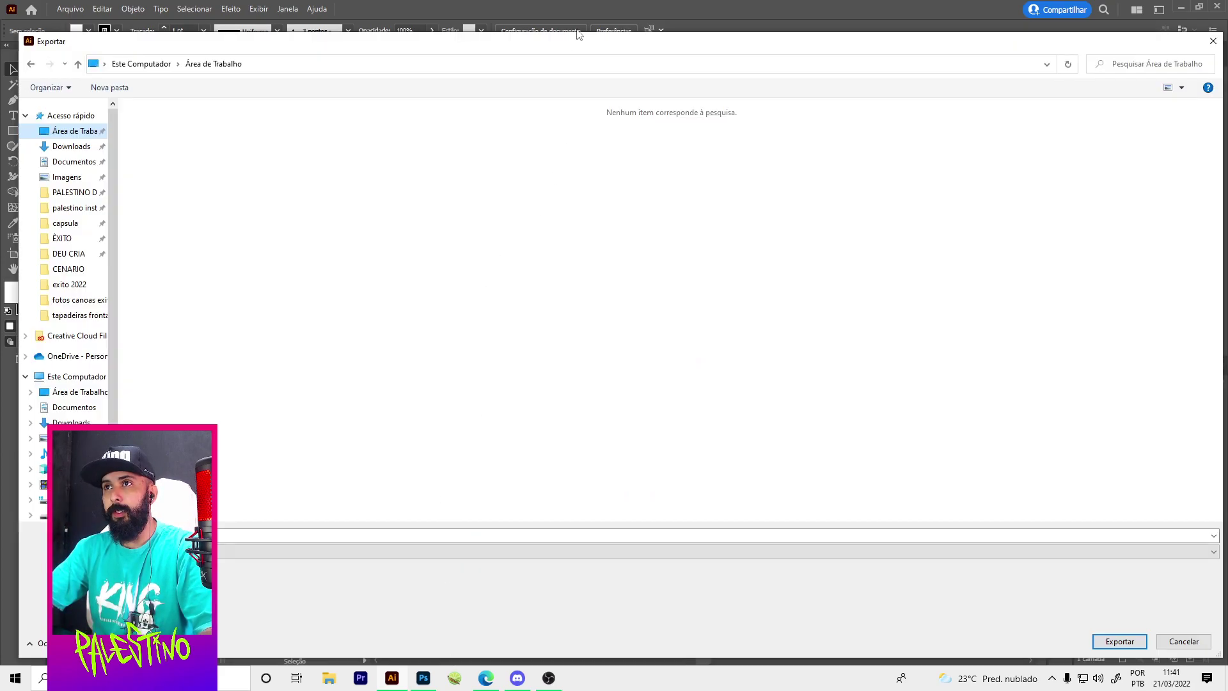
pyautogui.moveTo(617, 659); pyautogui.dragTo(620, 439)
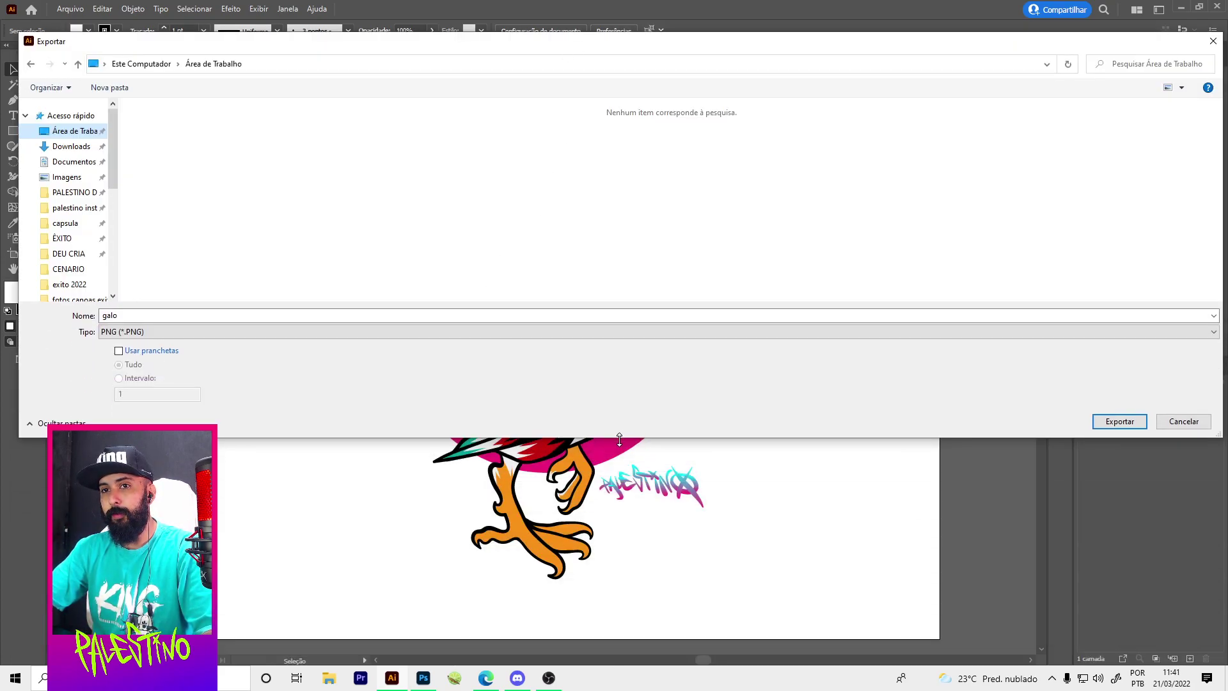
pyautogui.moveTo(19, 206); pyautogui.dragTo(394, 205)
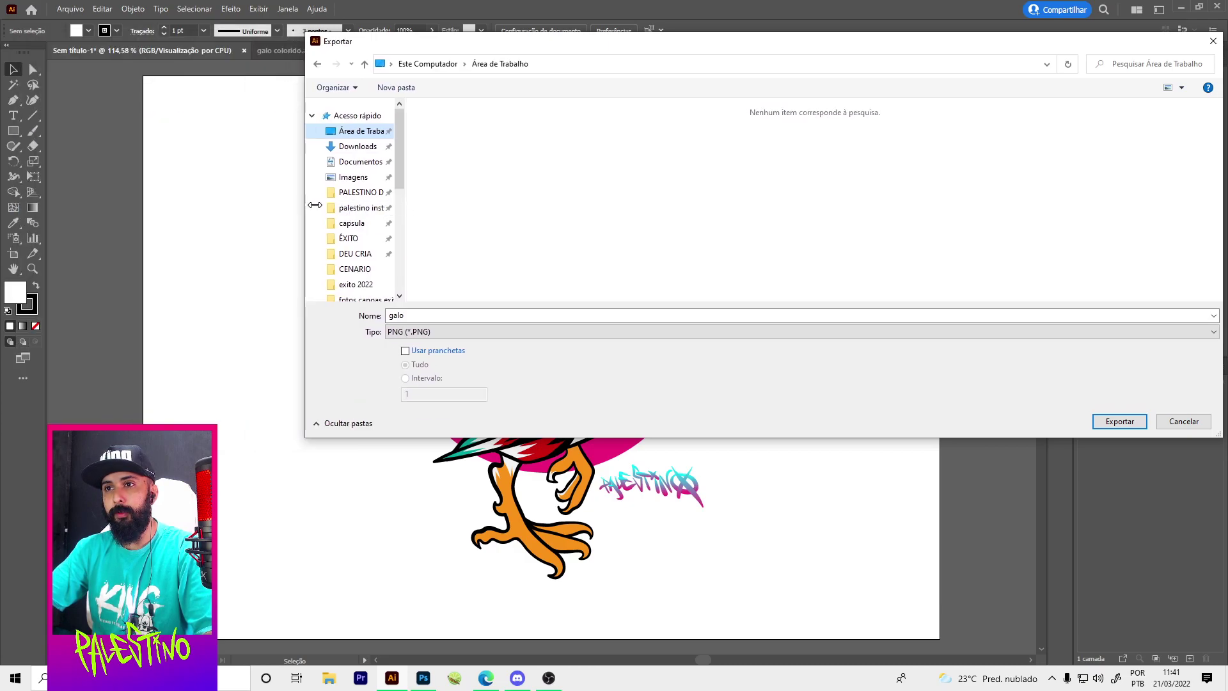
pyautogui.moveTo(599, 48); pyautogui.dragTo(508, 82)
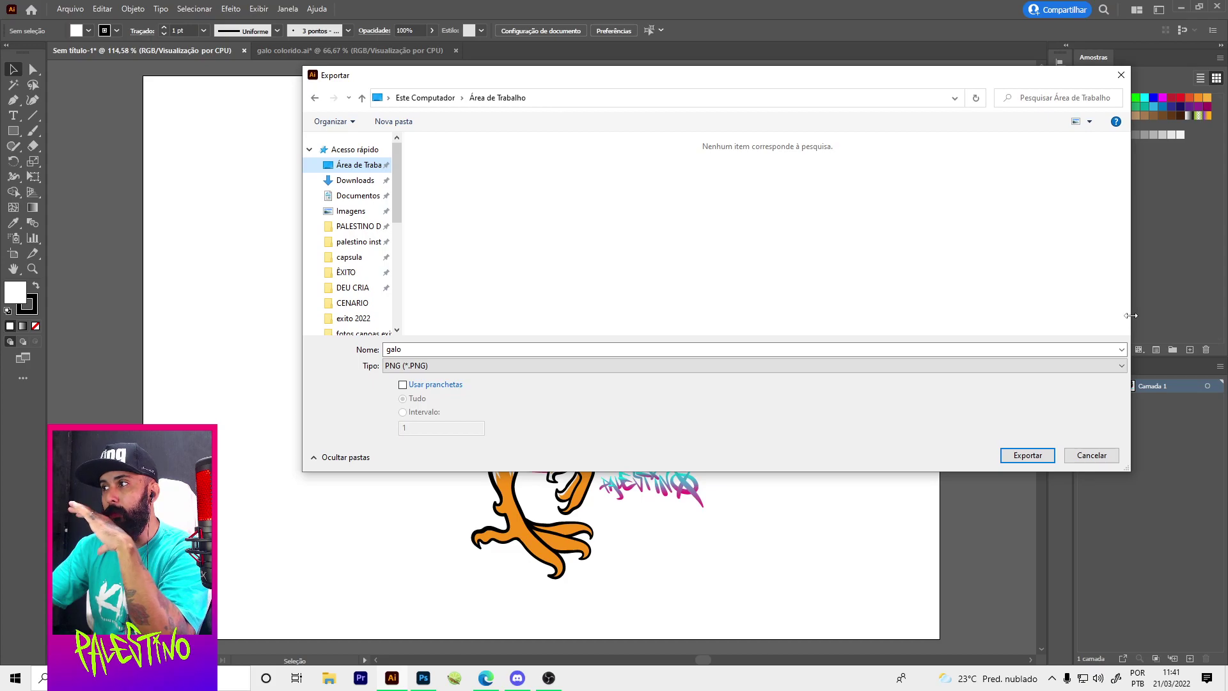
pyautogui.moveTo(1132, 316); pyautogui.dragTo(777, 315)
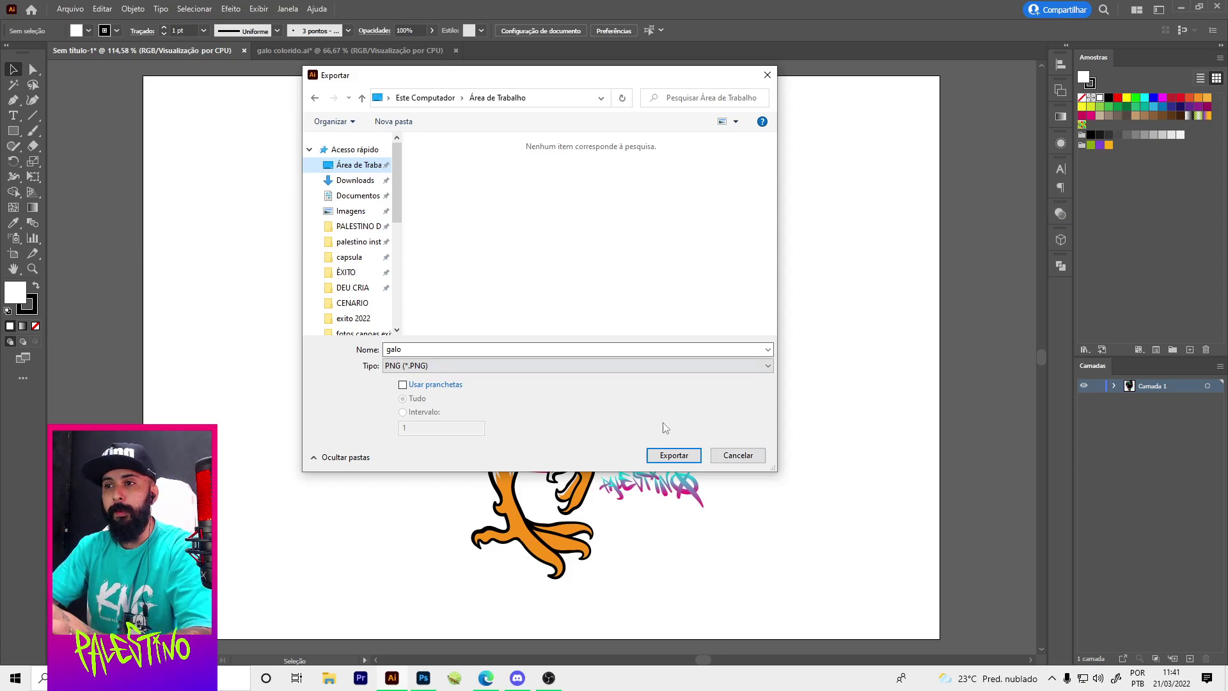
# - Cancel the earlier export attempt and scroll around the artboard
pyautogui.click(747, 455)
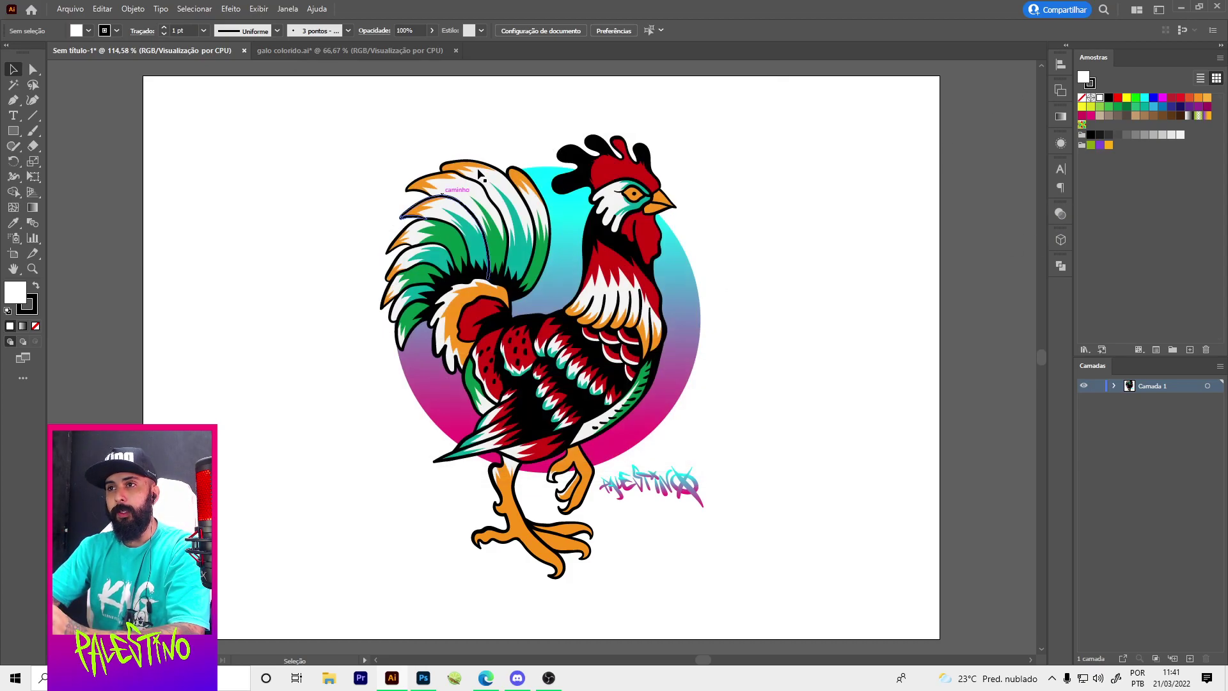
pyautogui.scroll(-3, 547, 364)
pyautogui.scroll(-3, 547, 364)
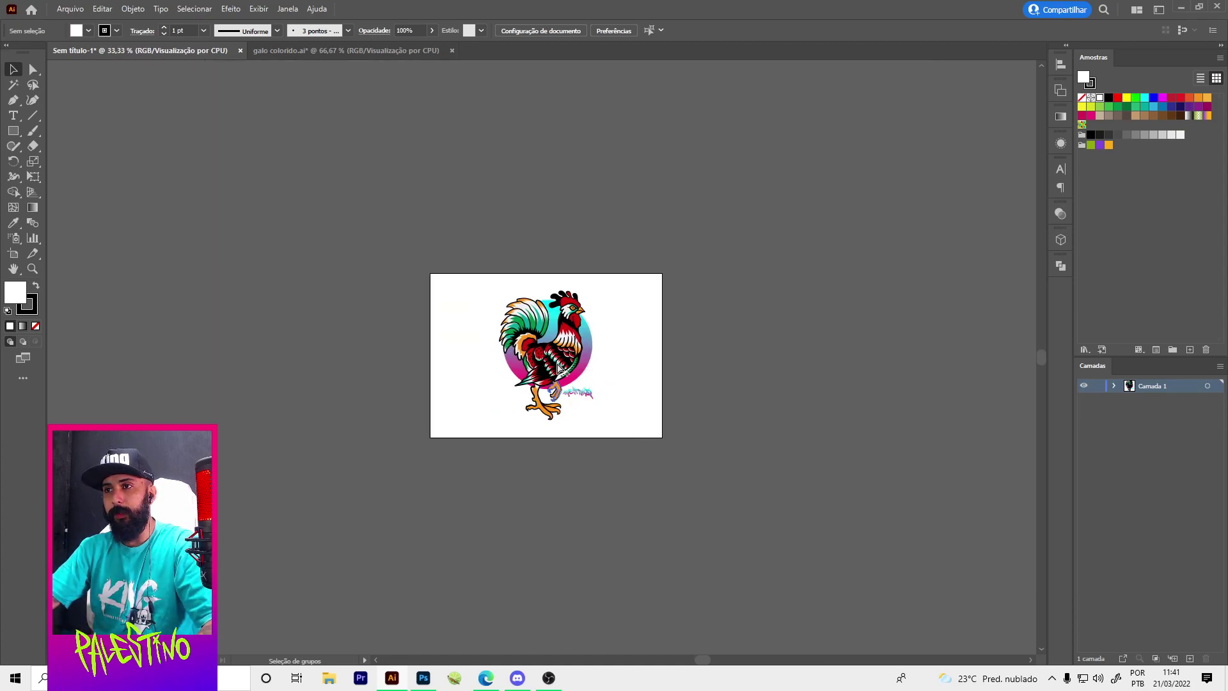
pyautogui.scroll(2, 547, 257)
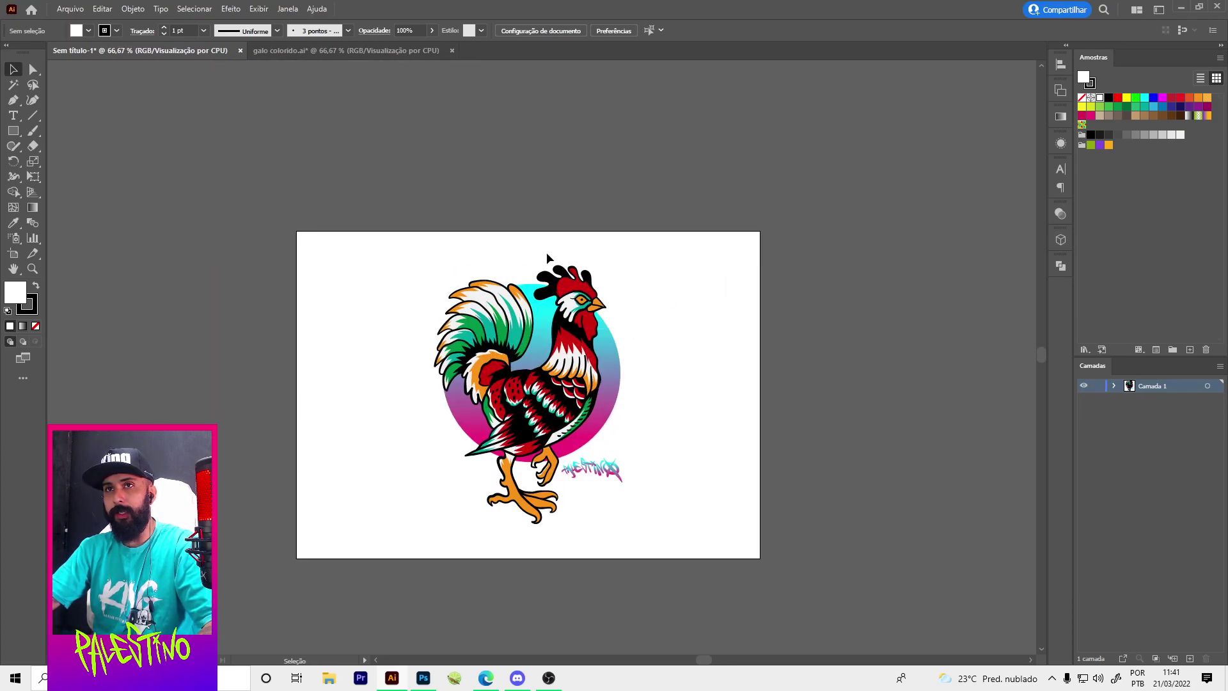
# - Export the rooster to the Desktop as a 300 ppi PNG named galo
pyautogui.click(70, 9)
pyautogui.moveTo(90, 258)
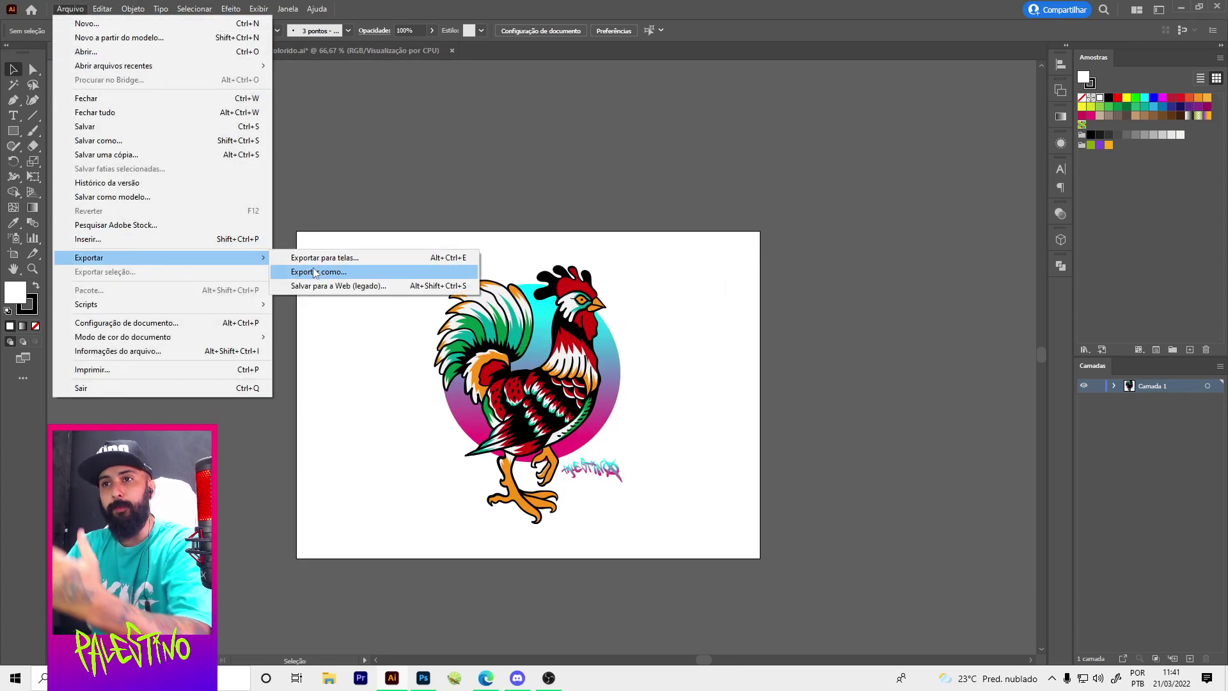
pyautogui.click(314, 273)
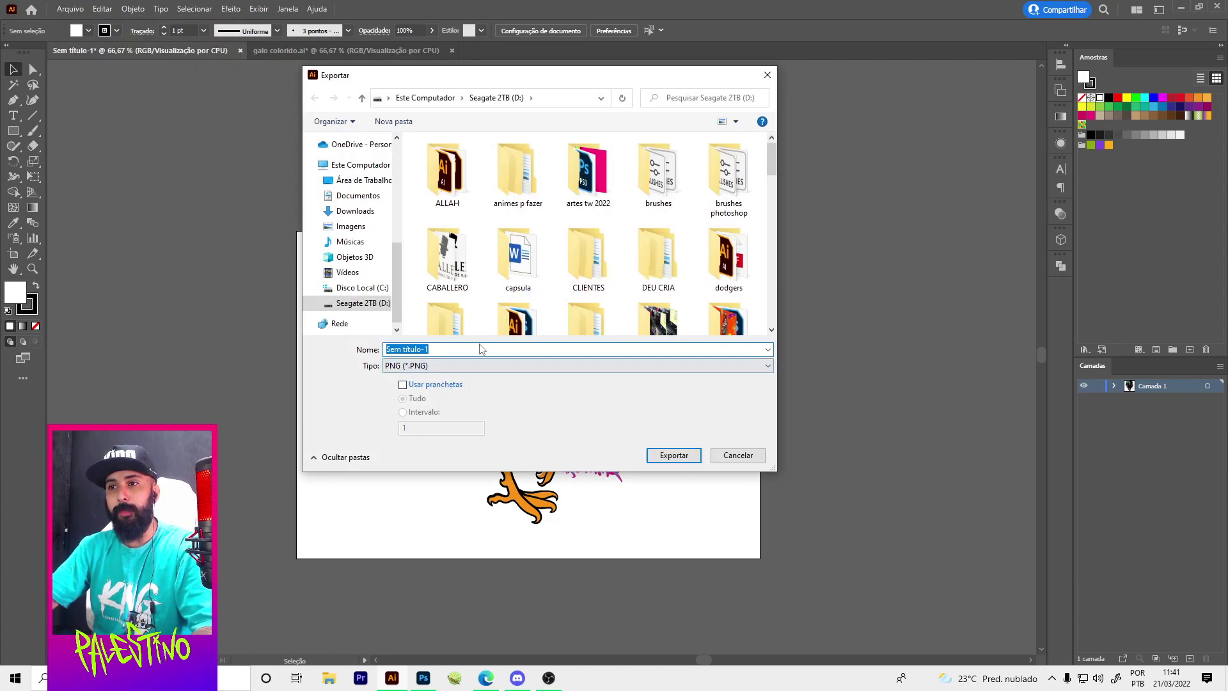
pyautogui.write('galol')
pyautogui.click(365, 179)
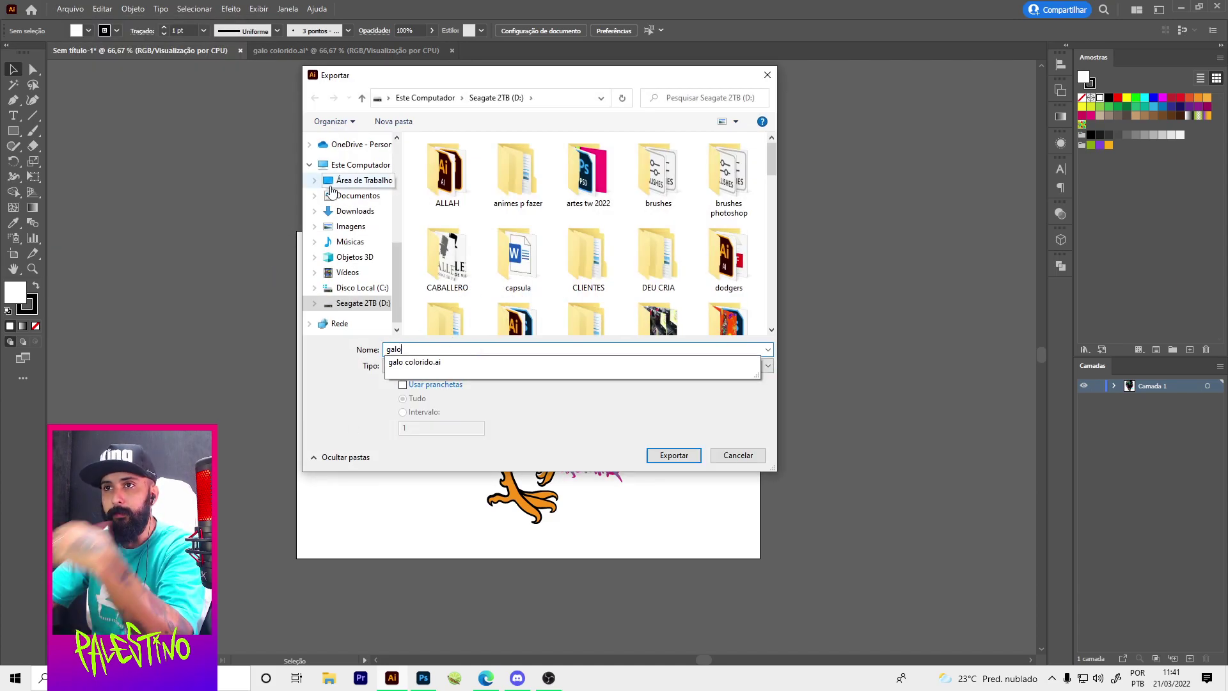
pyautogui.click(659, 455)
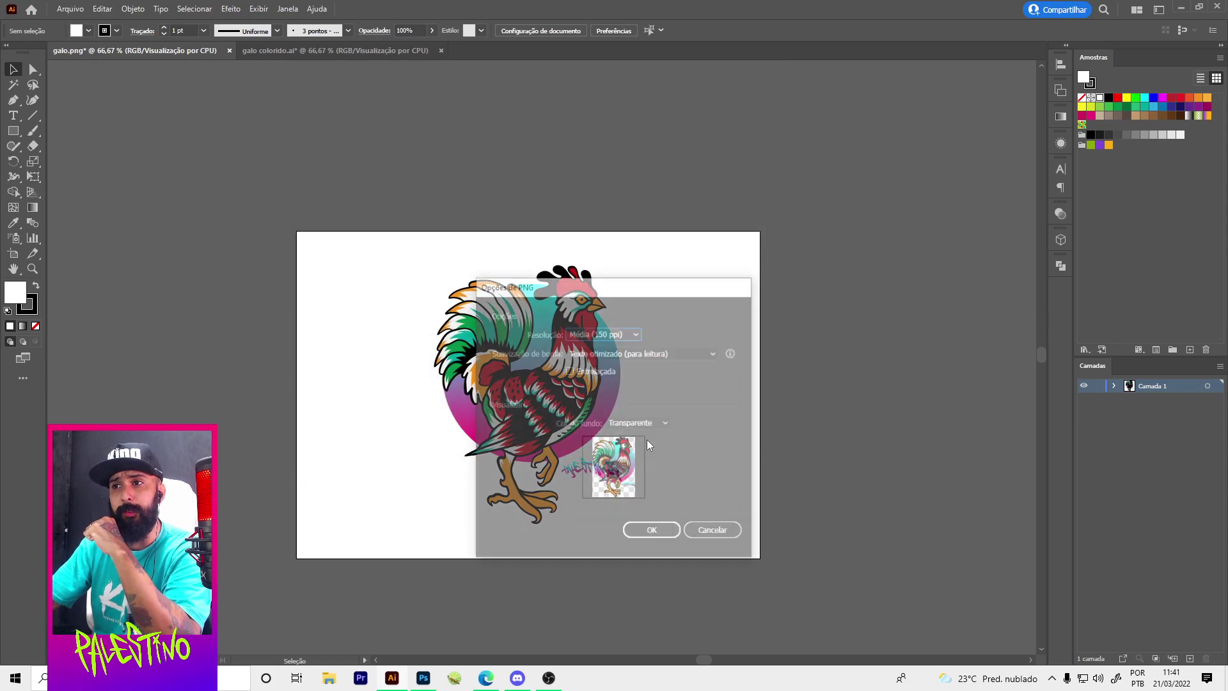
pyautogui.click(605, 333)
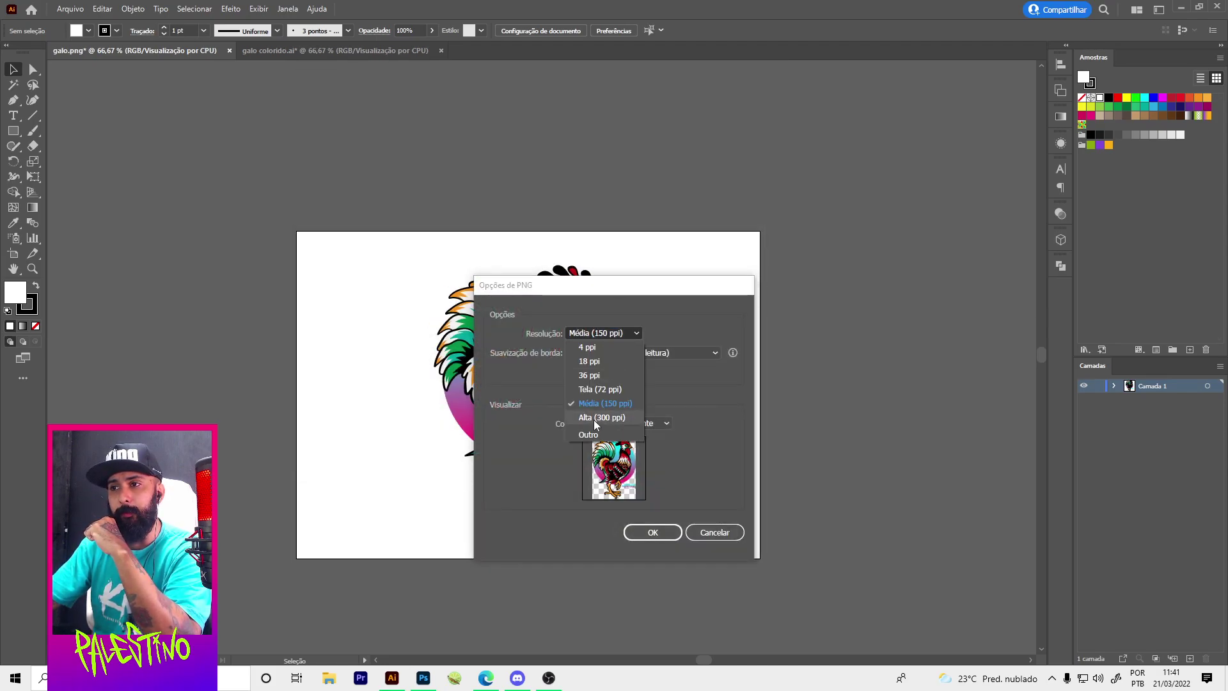
pyautogui.click(601, 419)
pyautogui.click(656, 532)
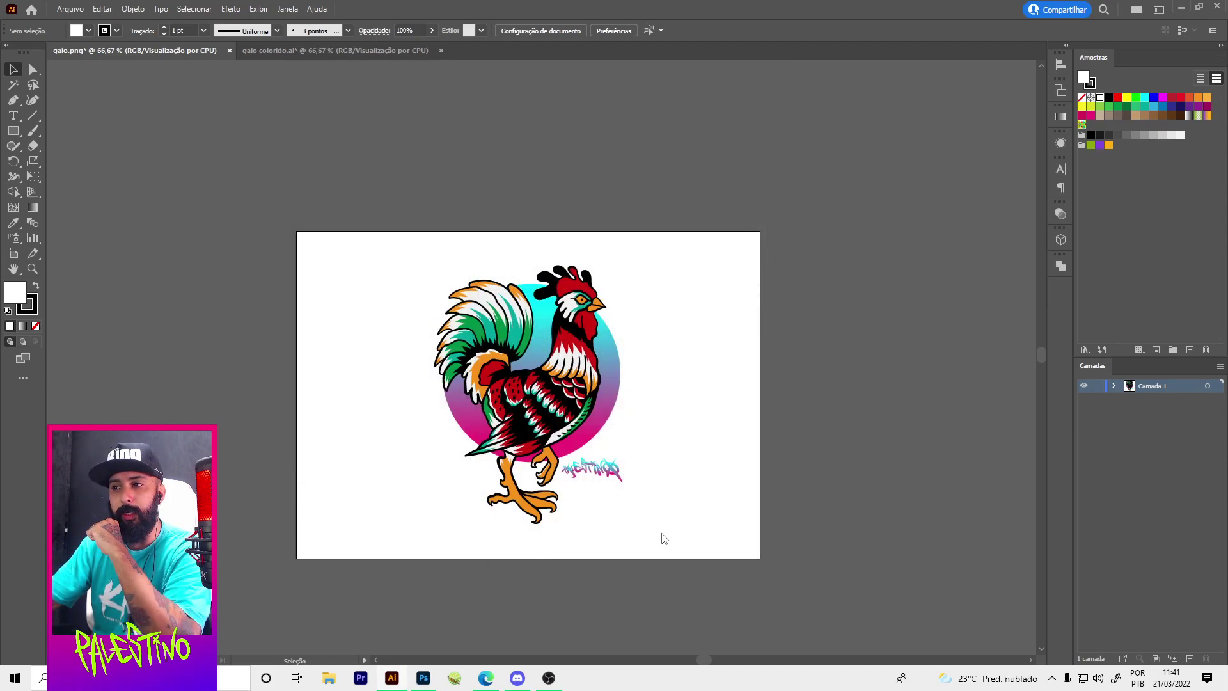
# - View the exported galo.png full size from the Desktop in File Explorer
pyautogui.press('super+e')
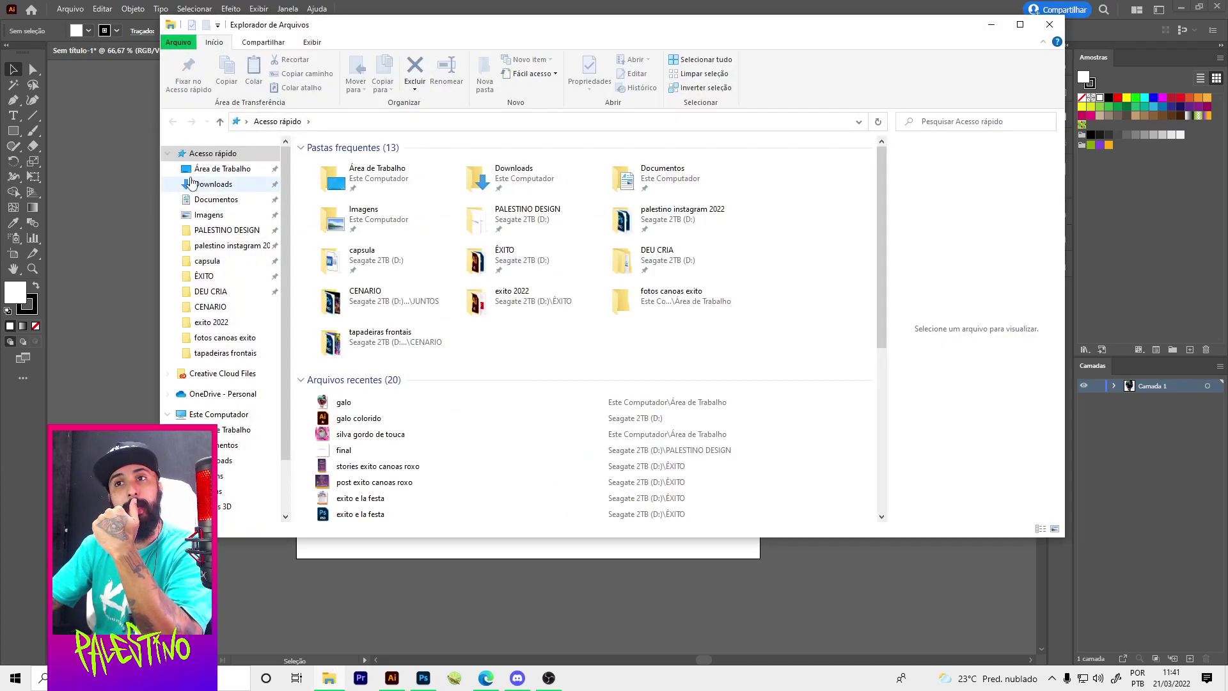
pyautogui.click(223, 169)
pyautogui.click(691, 178)
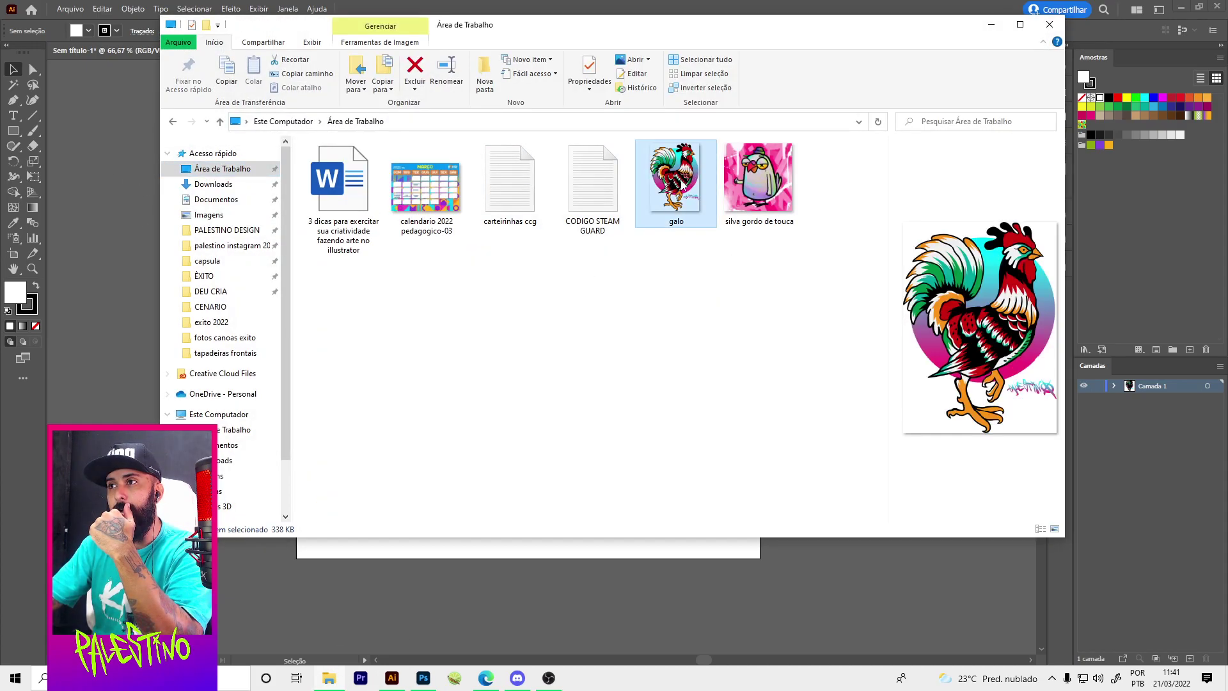
pyautogui.doubleClick(684, 186)
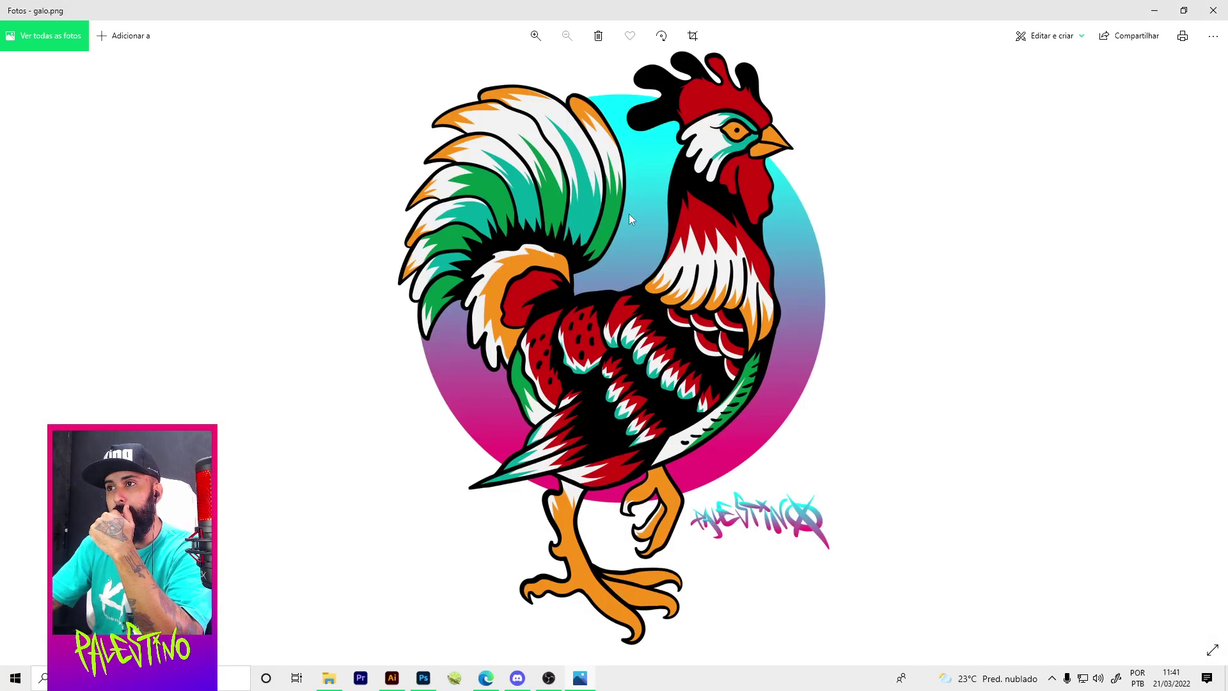
pyautogui.hotkey('alt', 'F4')
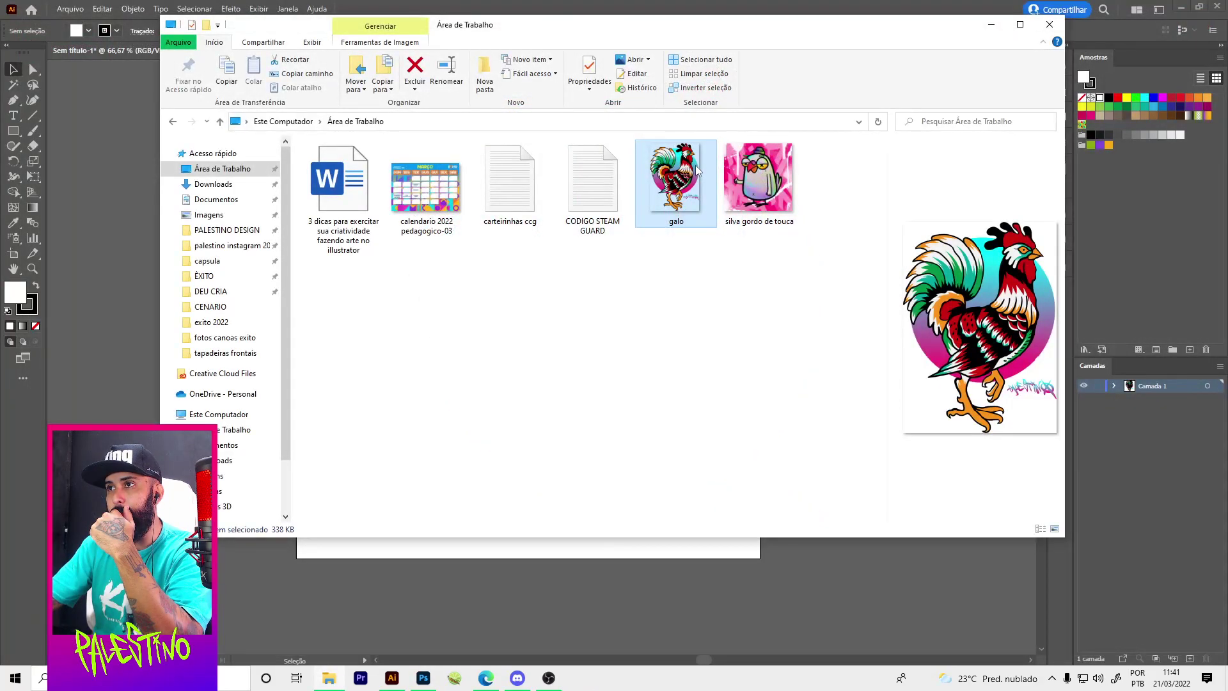
# - Enlarge the Explorer icons to inspect galo, then return to the rooster in Illustrator
pyautogui.moveTo(675, 182)
pyautogui.scroll(1, 694, 188)
pyautogui.scroll(1, 392, 333)
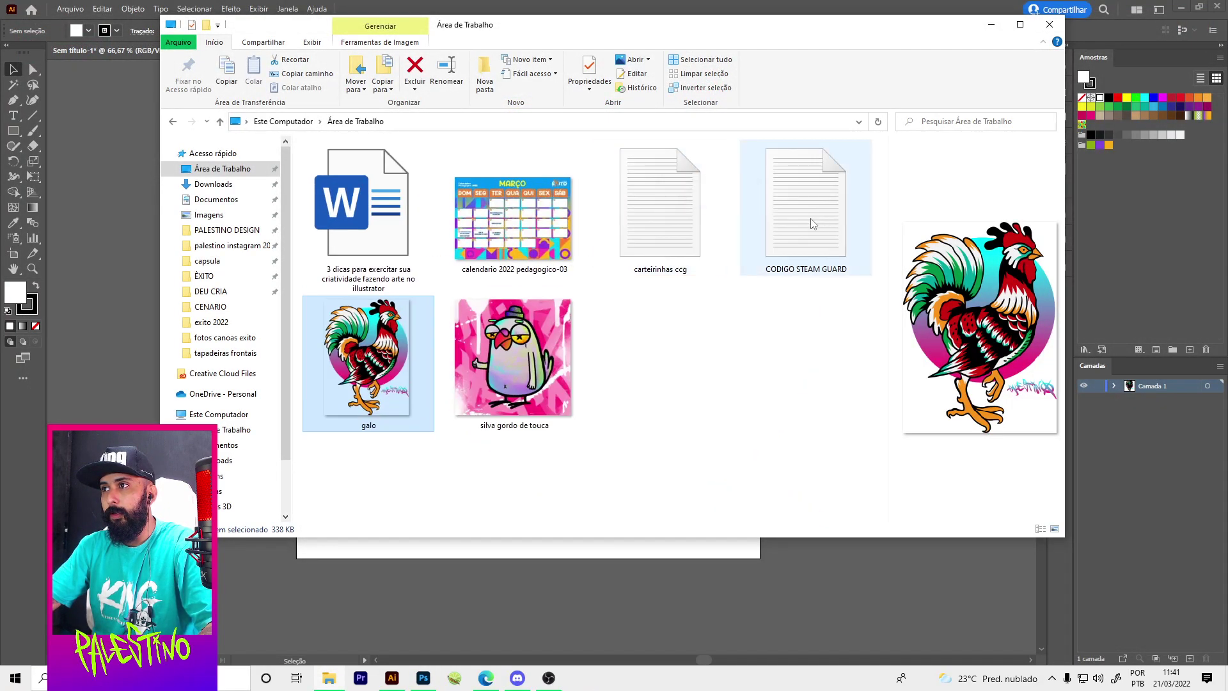
pyautogui.scroll(1, 392, 333)
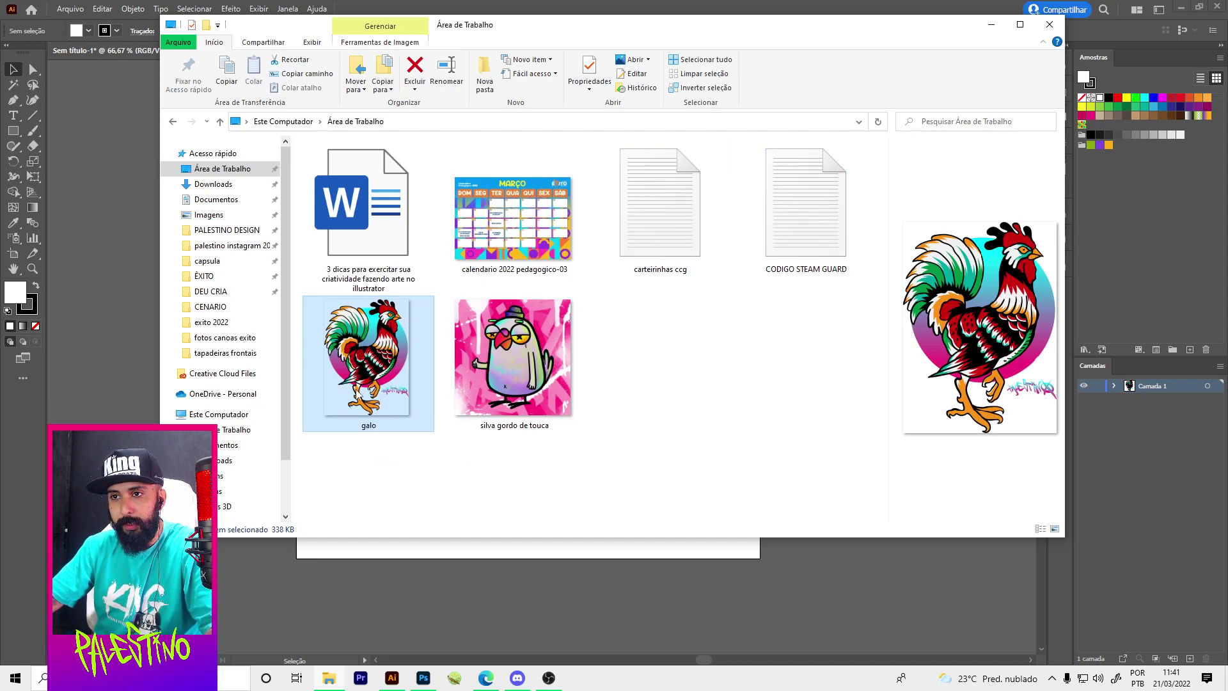
pyautogui.moveTo(368, 362)
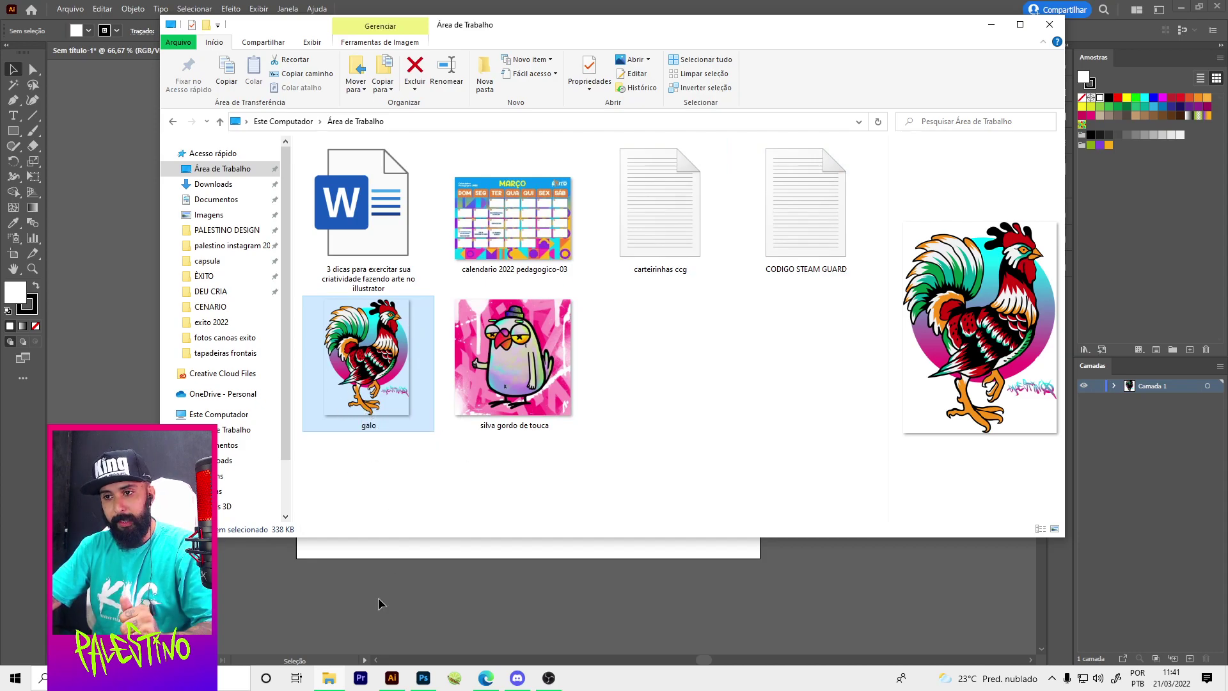
pyautogui.click(378, 597)
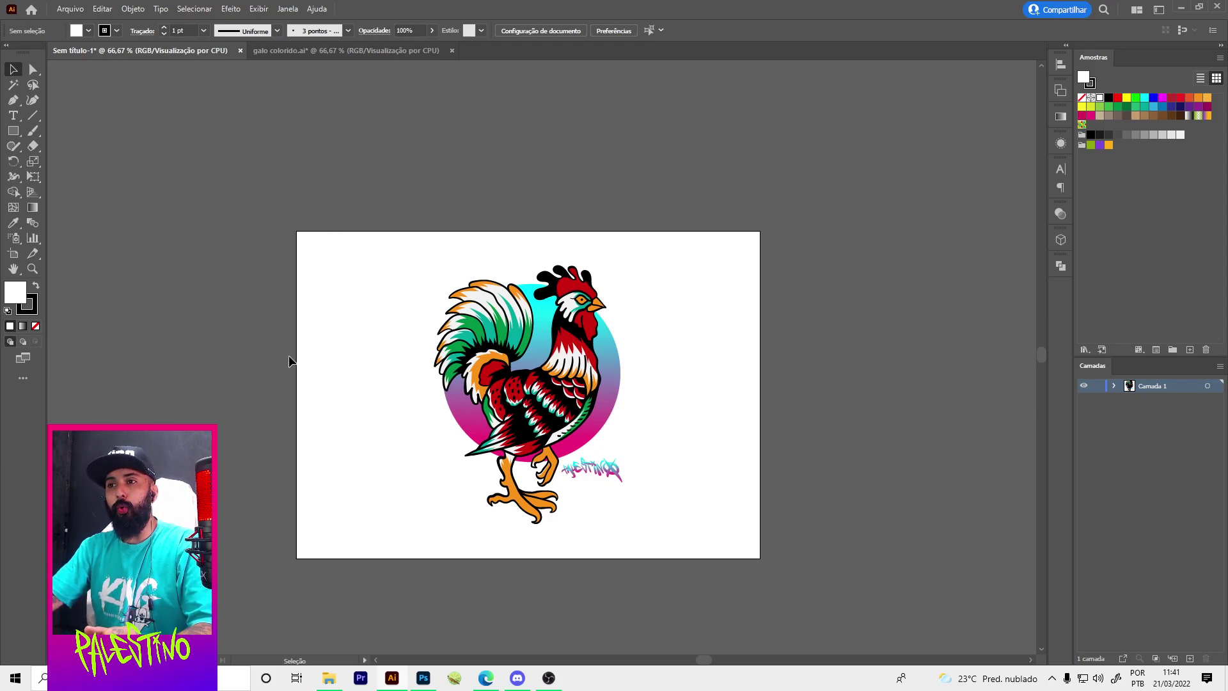
# - Export an artboard-cropped 300 ppi transparent PNG named 'galo prancheta' to the Desktop
pyautogui.click(69, 9)
pyautogui.moveTo(89, 258)
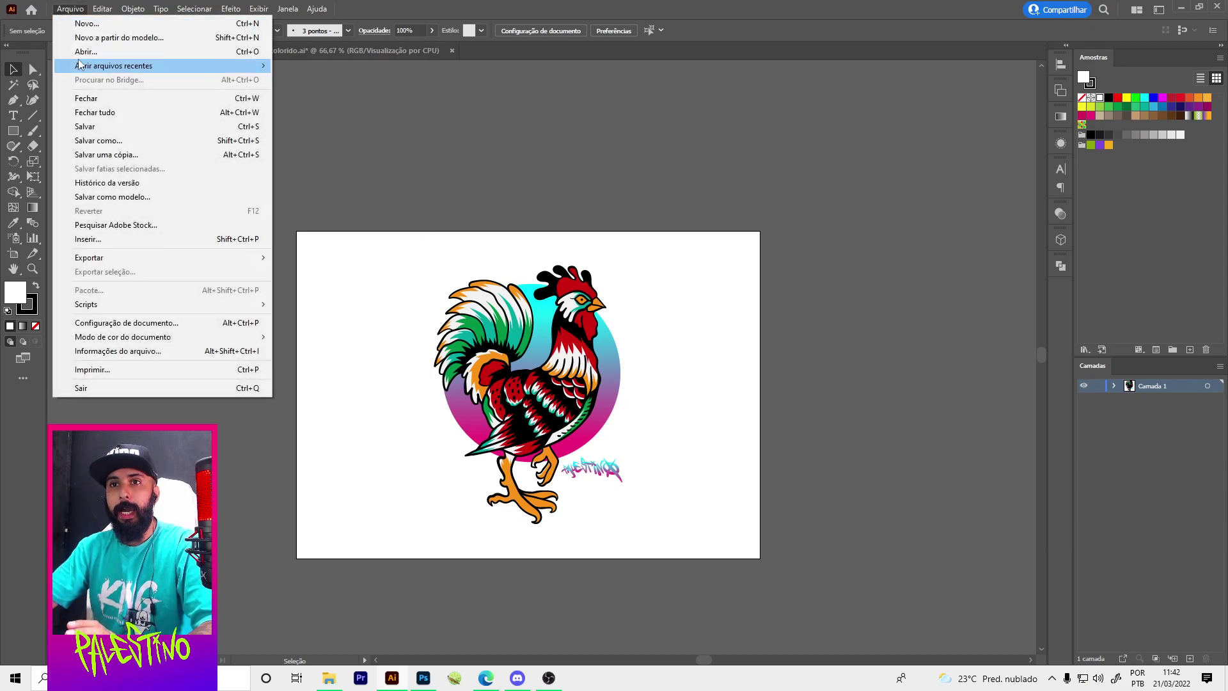
pyautogui.click(325, 272)
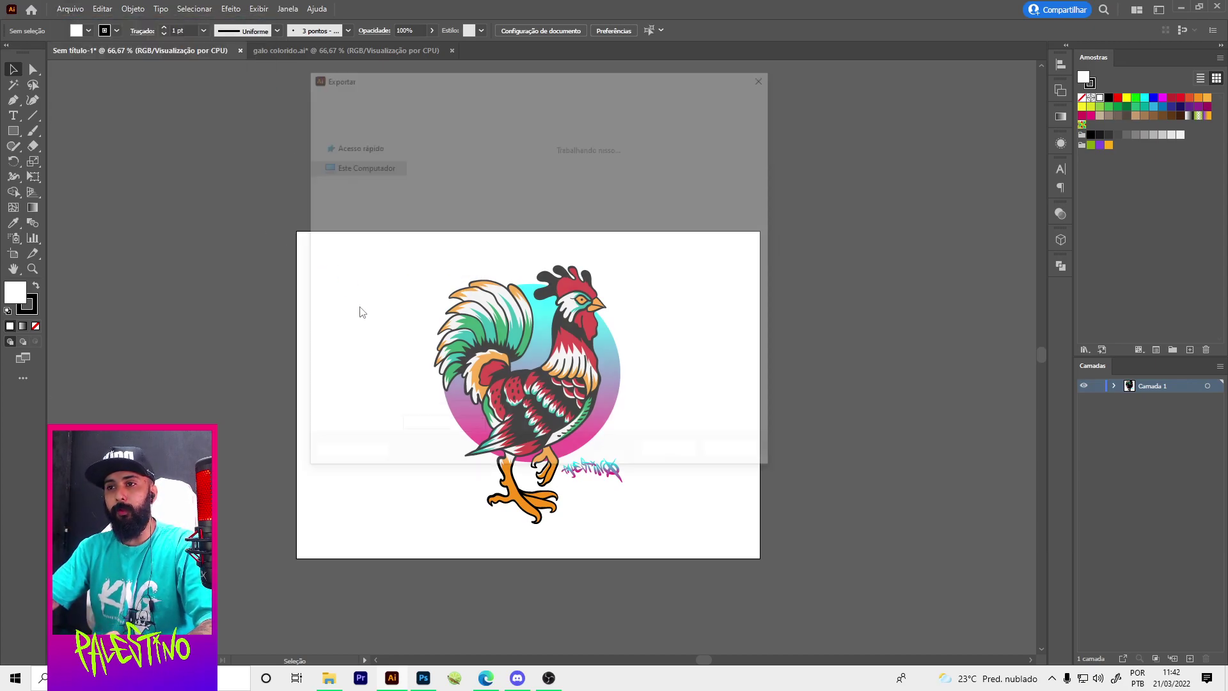
pyautogui.click(426, 385)
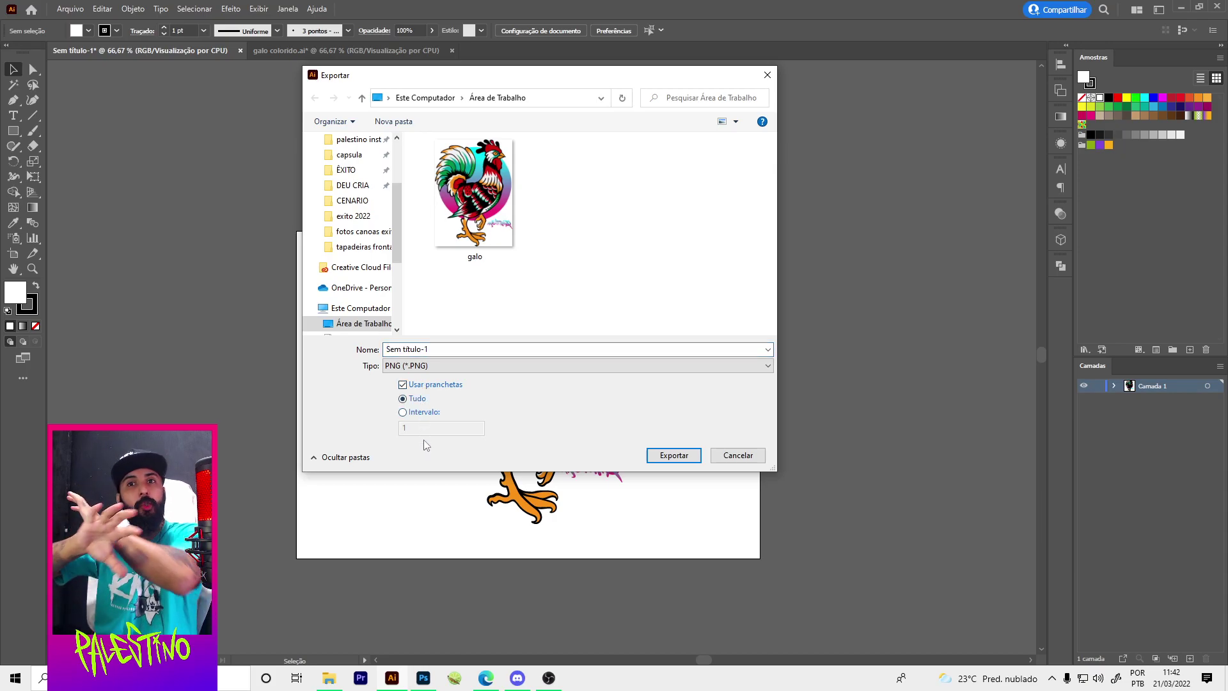
pyautogui.click(456, 348)
pyautogui.write('galo prancheta')
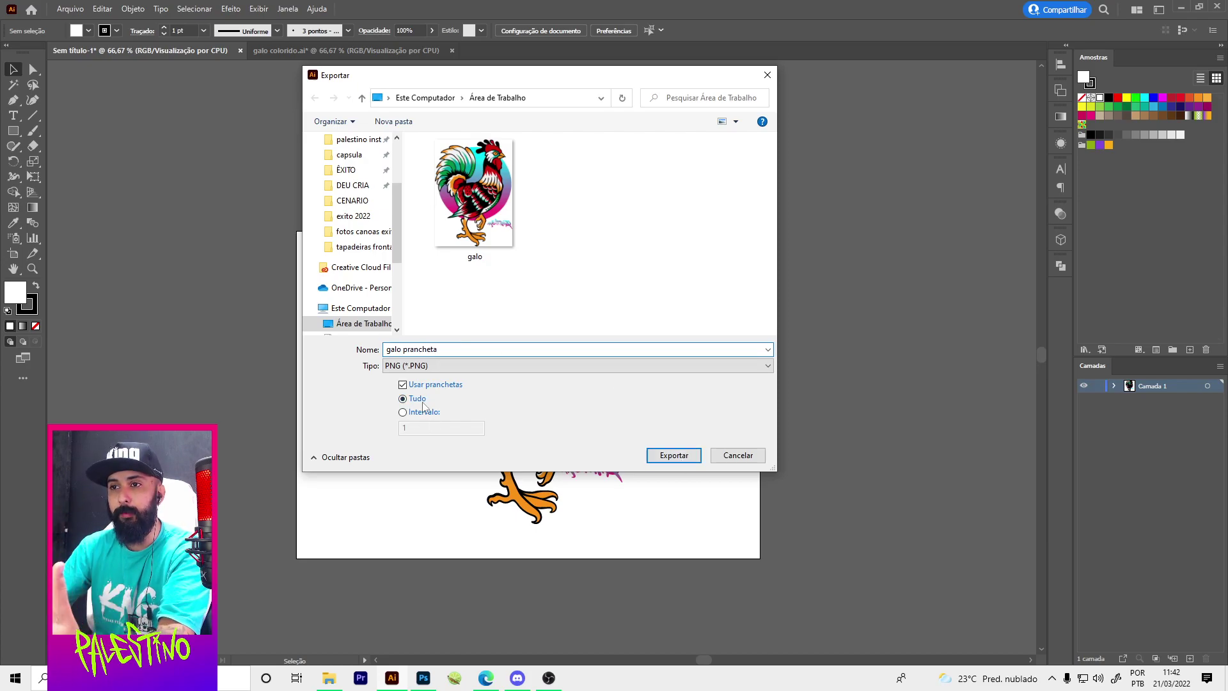
pyautogui.click(677, 455)
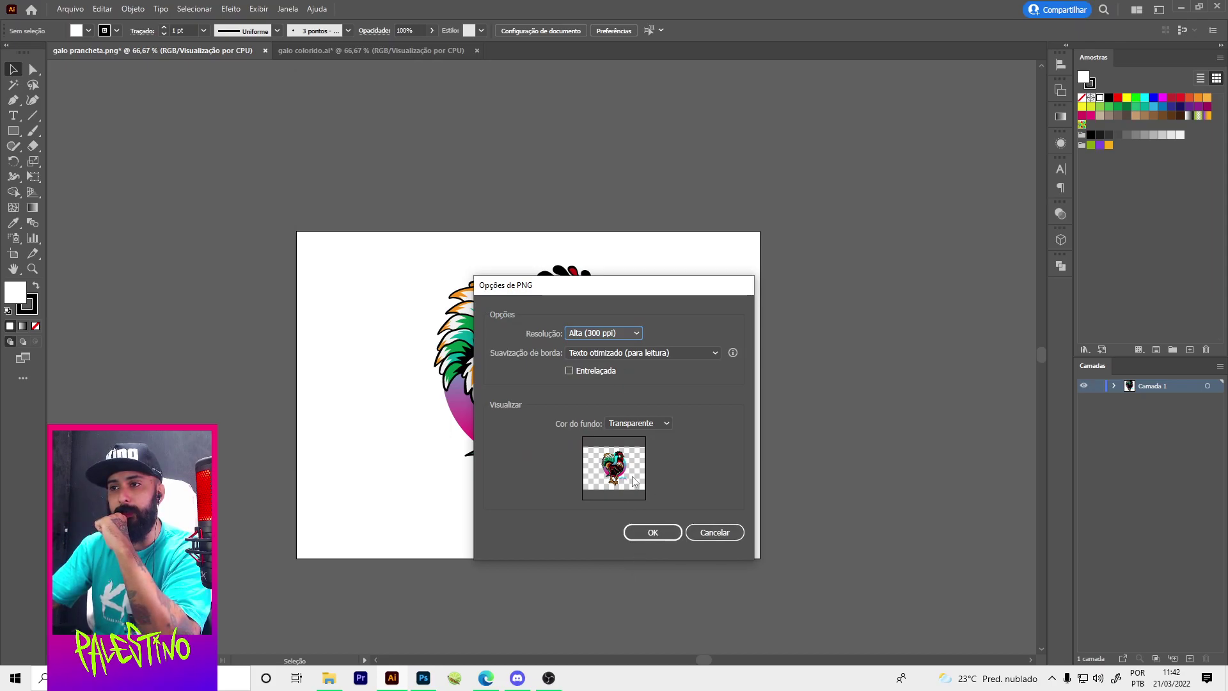
pyautogui.click(640, 531)
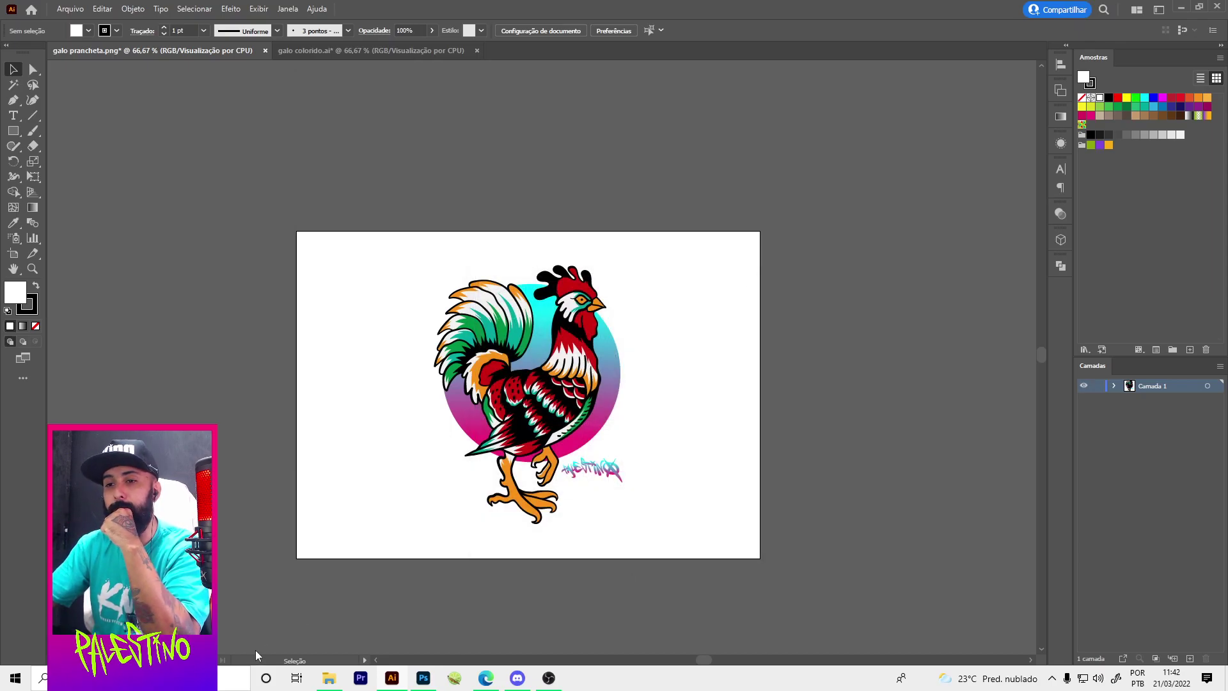
pyautogui.click(330, 679)
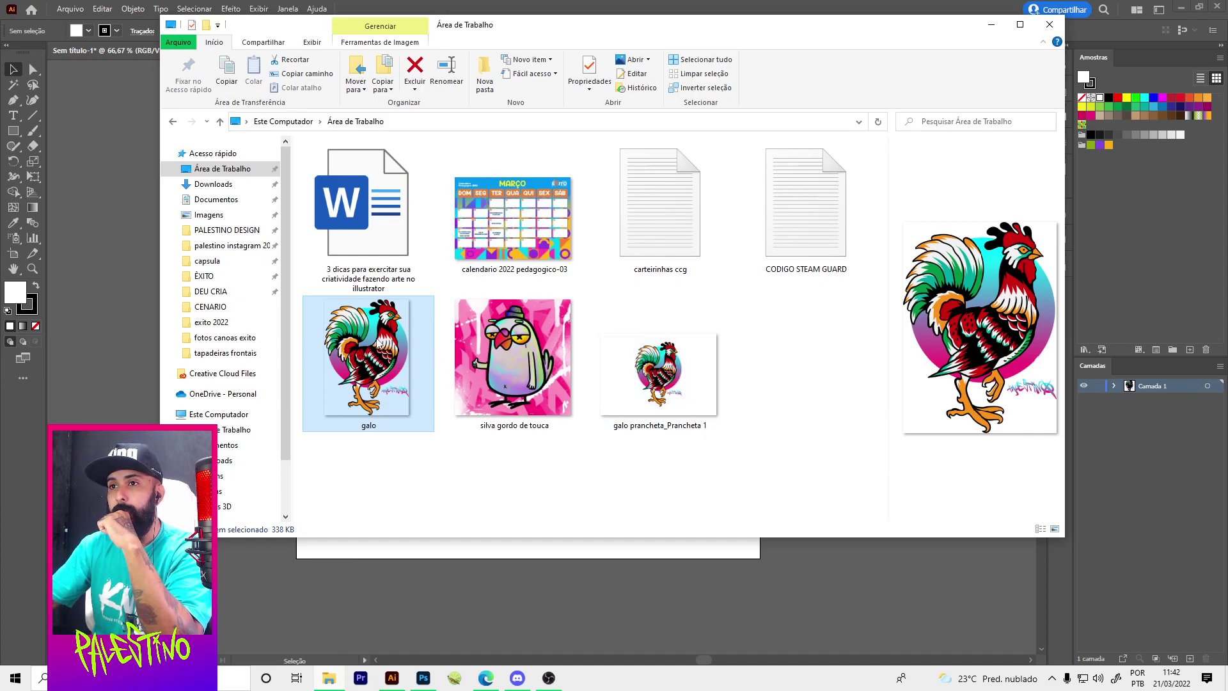
# - Alternate previews of galo and galo prancheta_Prancheta 1, then return to Illustrator
pyautogui.click(680, 375)
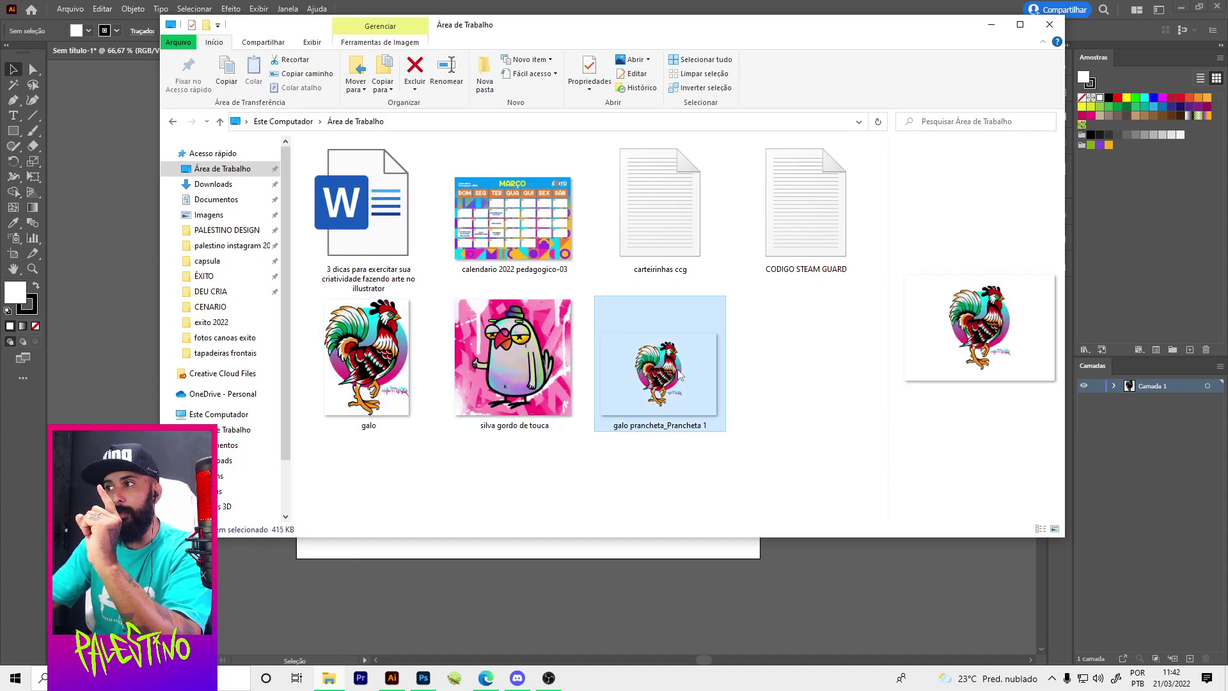
pyautogui.click(367, 351)
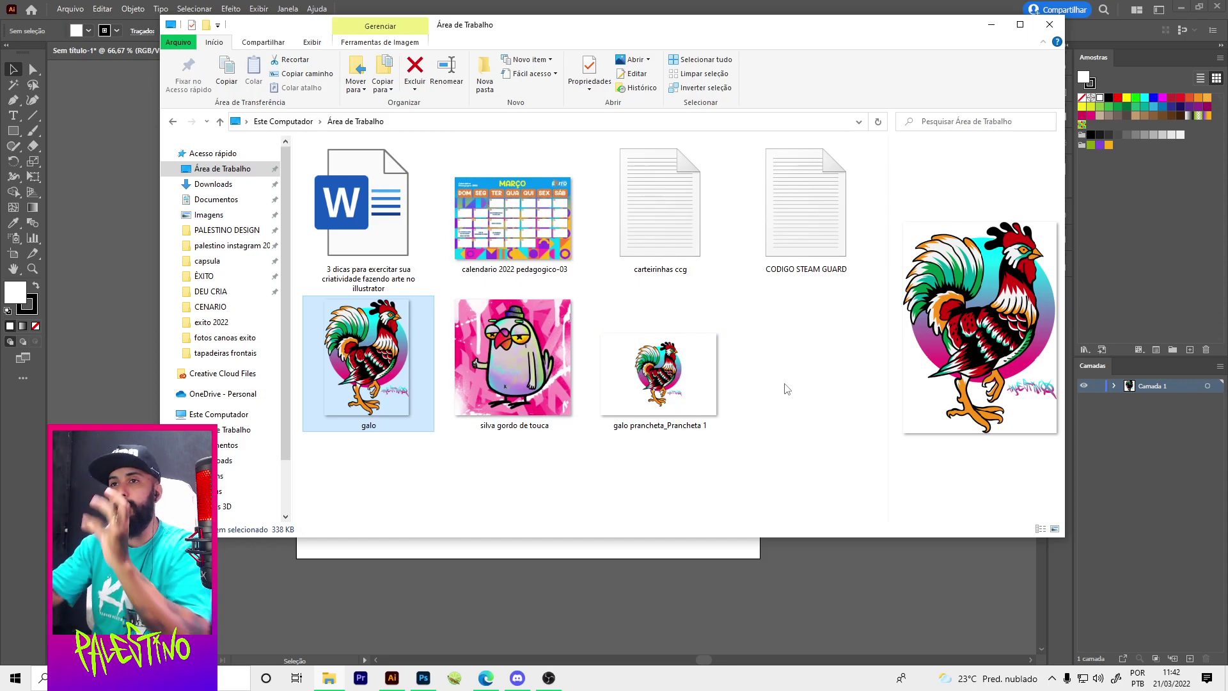
pyautogui.click(665, 358)
pyautogui.click(366, 393)
pyautogui.click(666, 378)
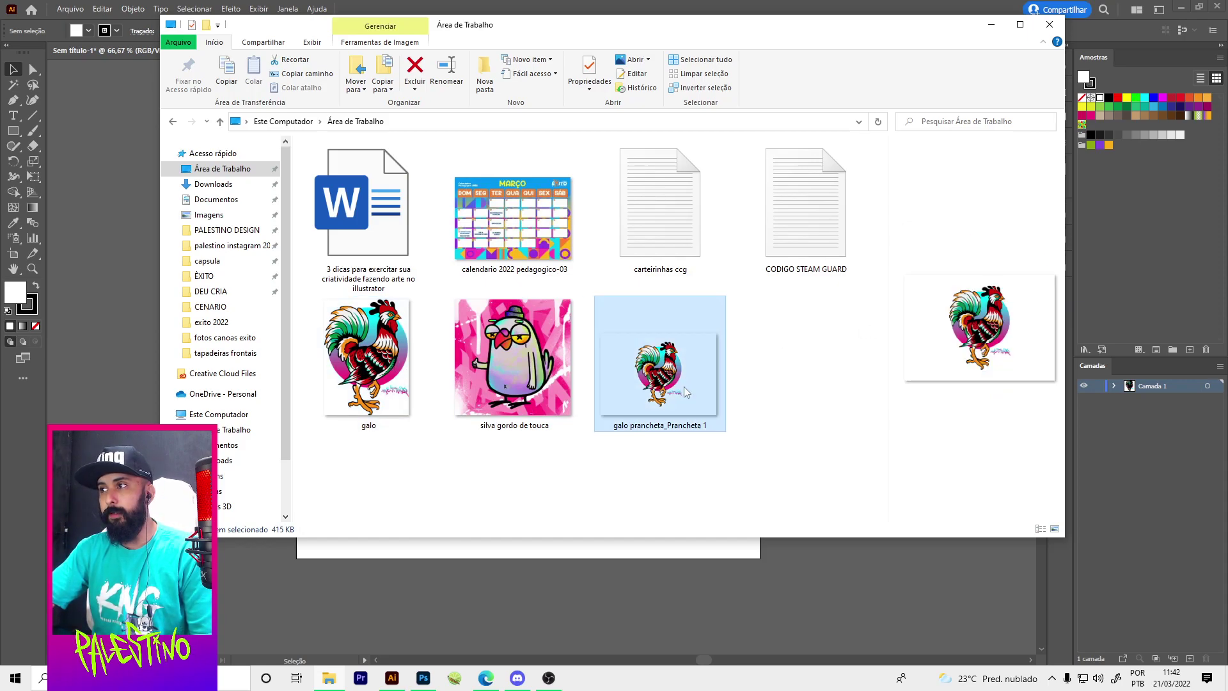
pyautogui.click(398, 558)
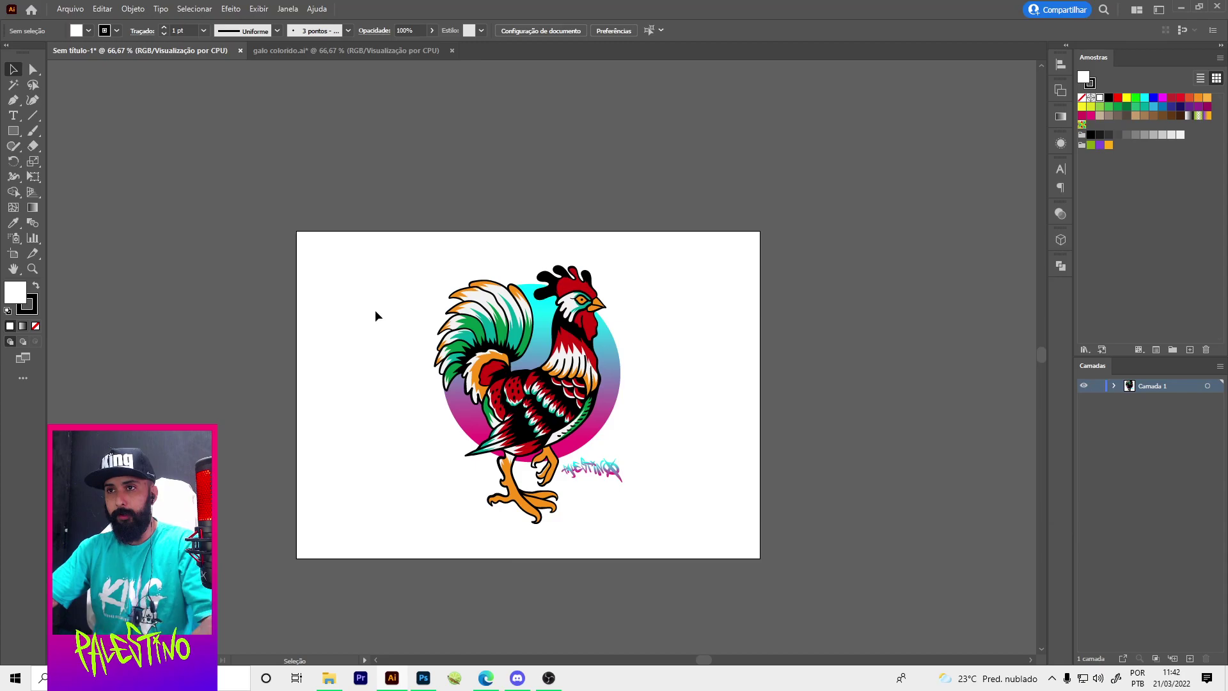
# - Select and delete all the rooster artwork from the artboard
pyautogui.press('a')
pyautogui.hotkey('ctrl', 'a')
pyautogui.press('v')
pyautogui.press('Delete')
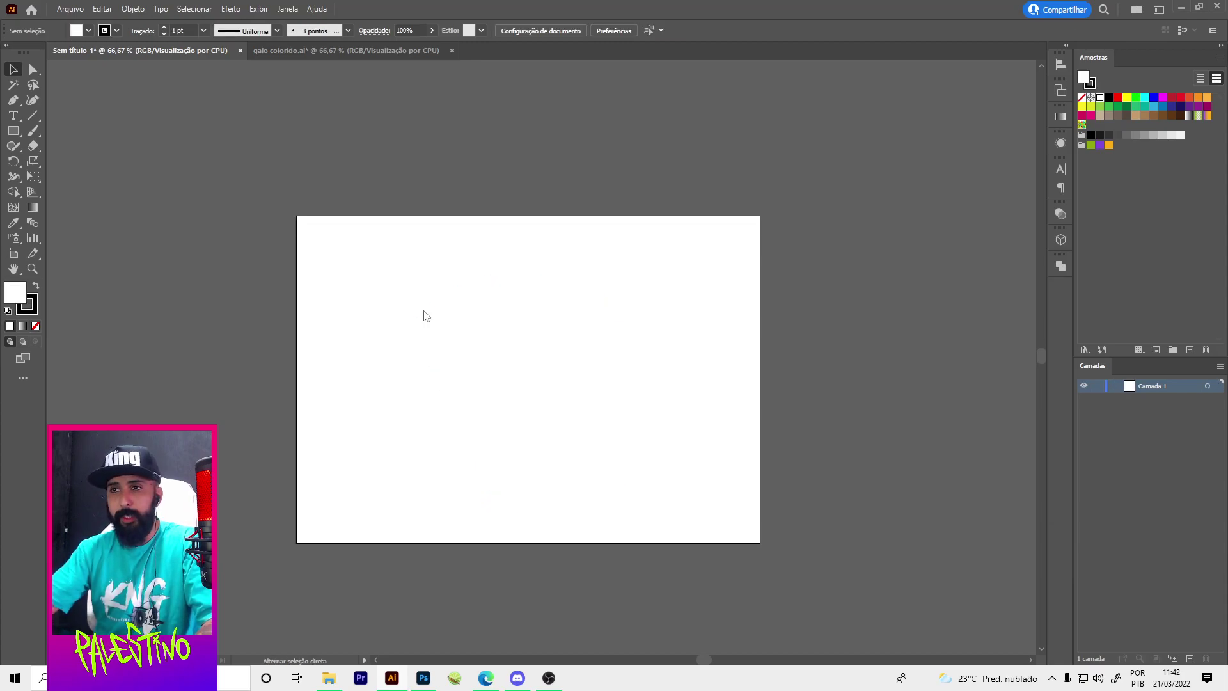
# - Place the 'silva gordo de touca' picture as a large square on the artboard
pyautogui.hotkey('ctrl', 'shift', 'p')
pyautogui.scroll(2, 359, 192)
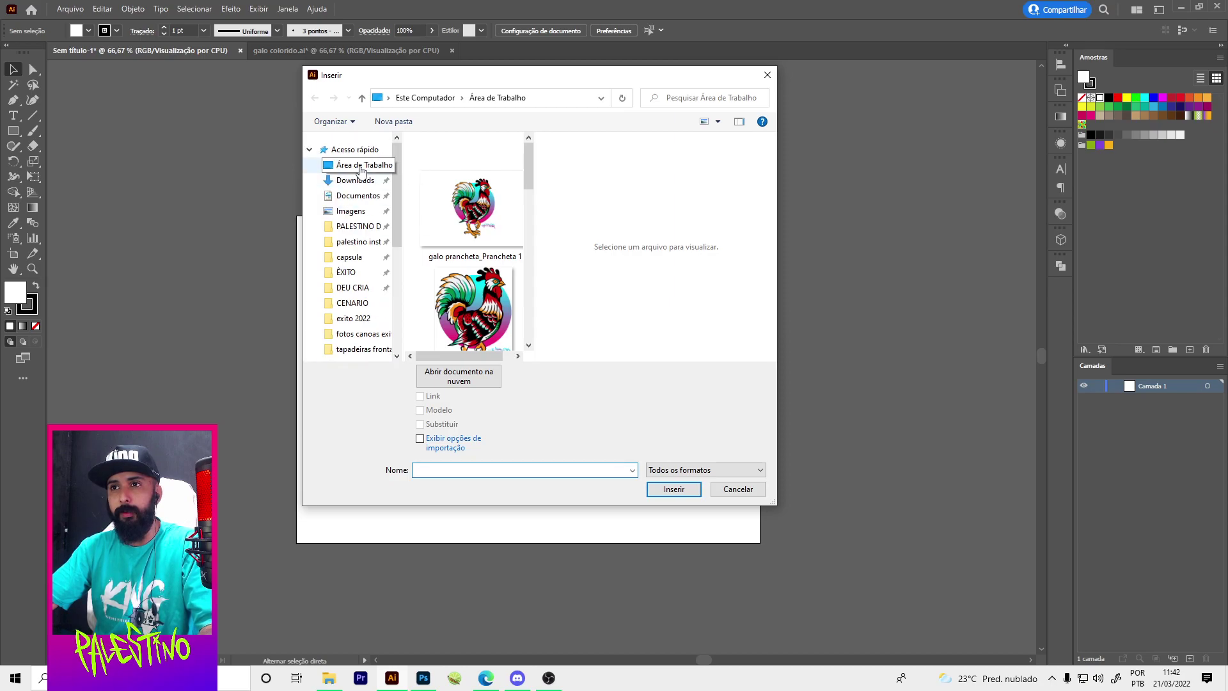
pyautogui.scroll(-1, 474, 192)
pyautogui.moveTo(534, 215); pyautogui.dragTo(748, 217)
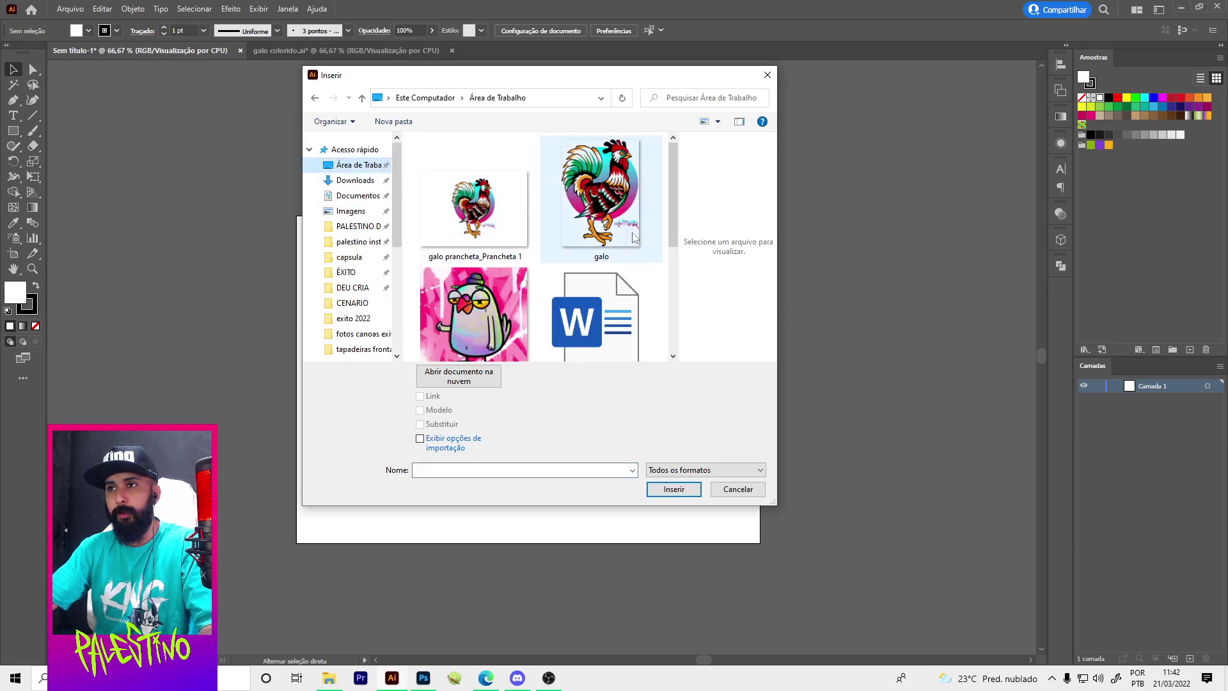
pyautogui.doubleClick(511, 302)
pyautogui.moveTo(376, 245); pyautogui.dragTo(623, 489)
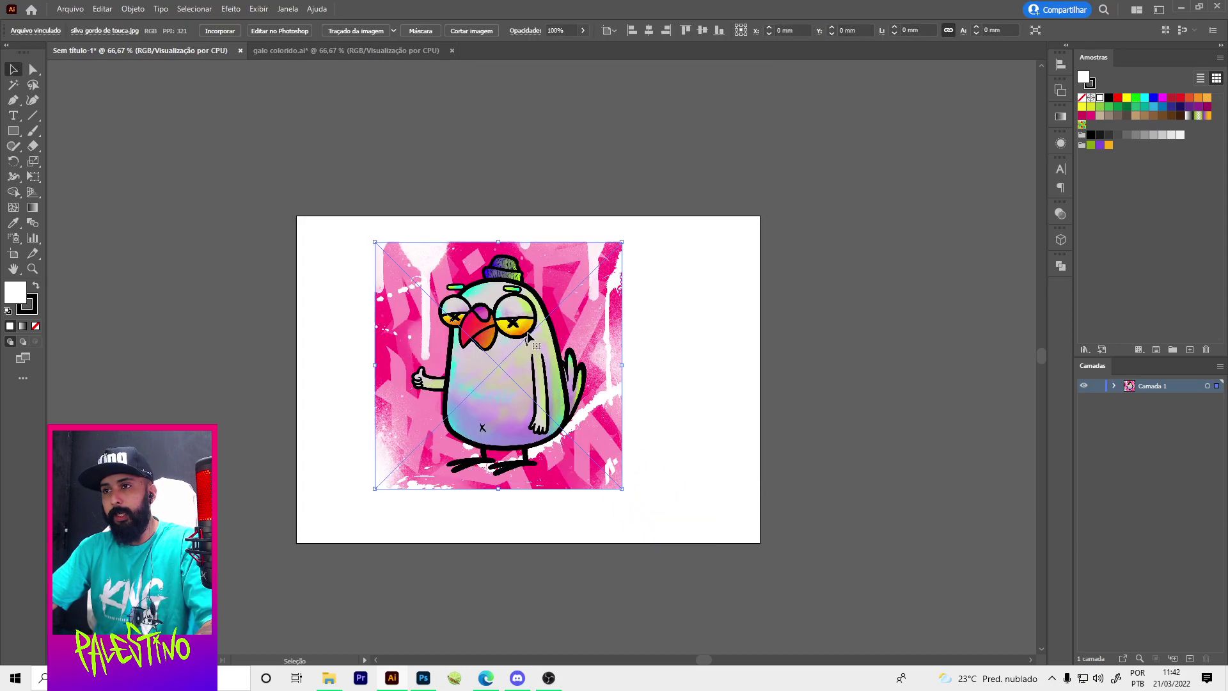
# - Reposition the placed bird picture near the centre of the artboard
pyautogui.moveTo(532, 336); pyautogui.dragTo(572, 351)
pyautogui.hotkey('ctrl', 'shift', 'a')
pyautogui.hotkey('ctrl', '1')
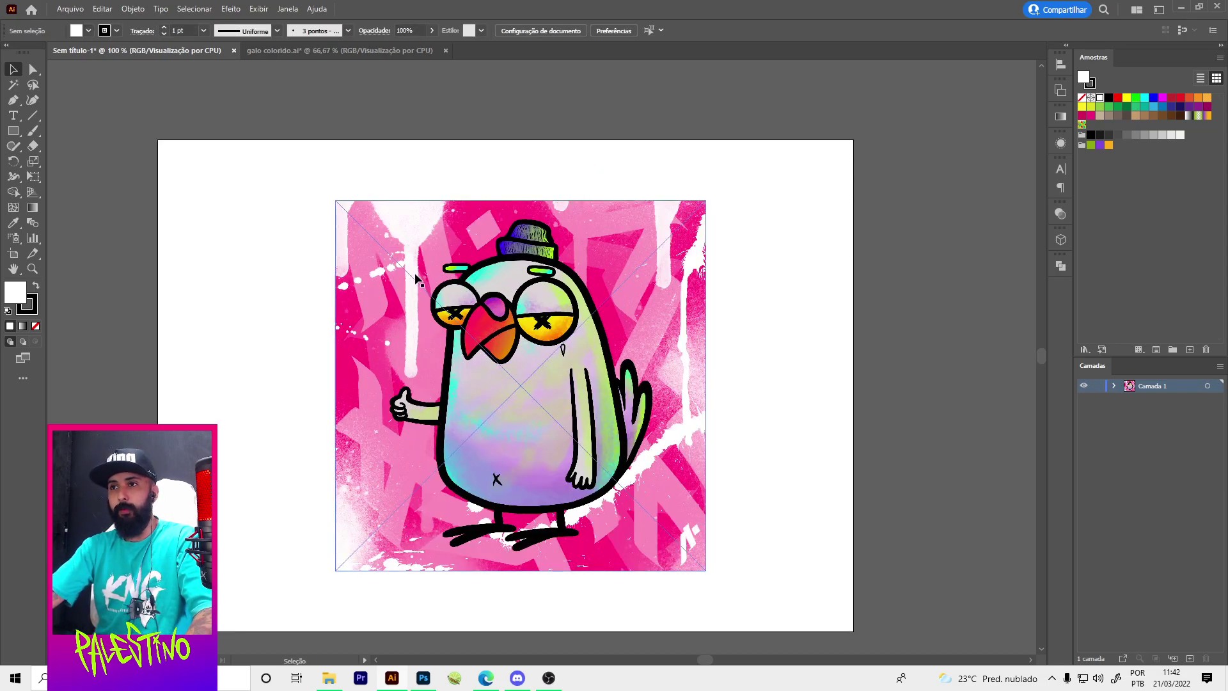
pyautogui.scroll(2, 416, 280)
pyautogui.scroll(-1, 448, 288)
pyautogui.scroll(-3, 480, 301)
pyautogui.scroll(1, 512, 310)
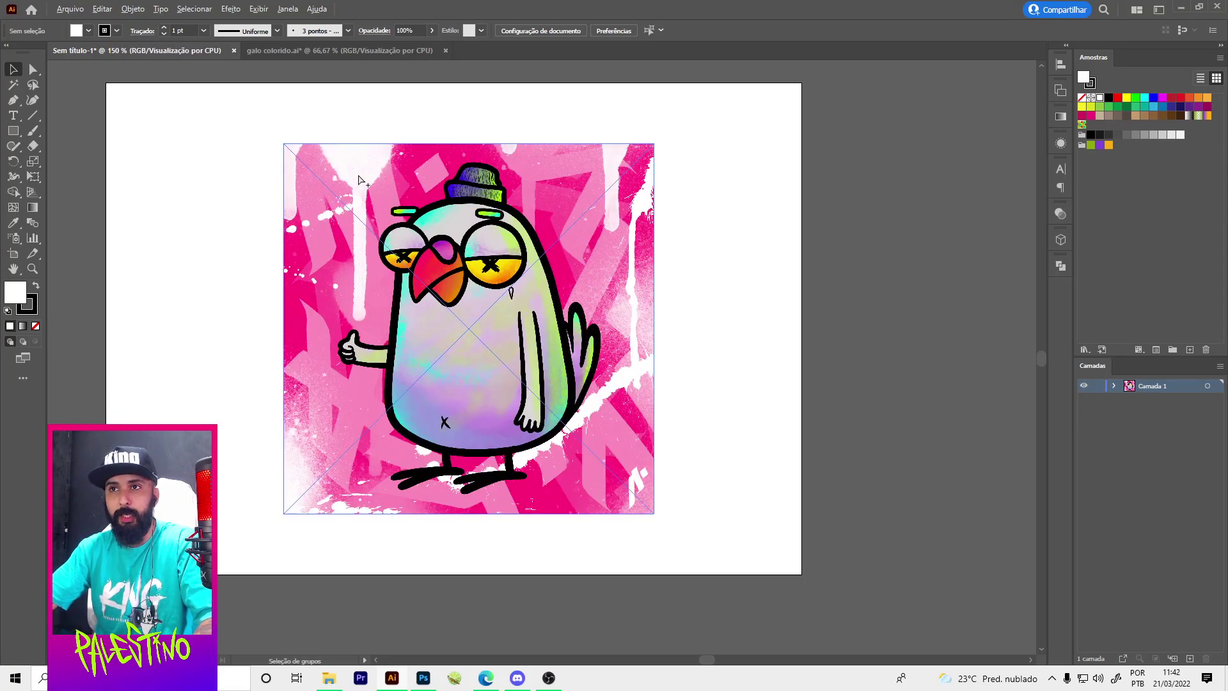
pyautogui.scroll(2, 356, 173)
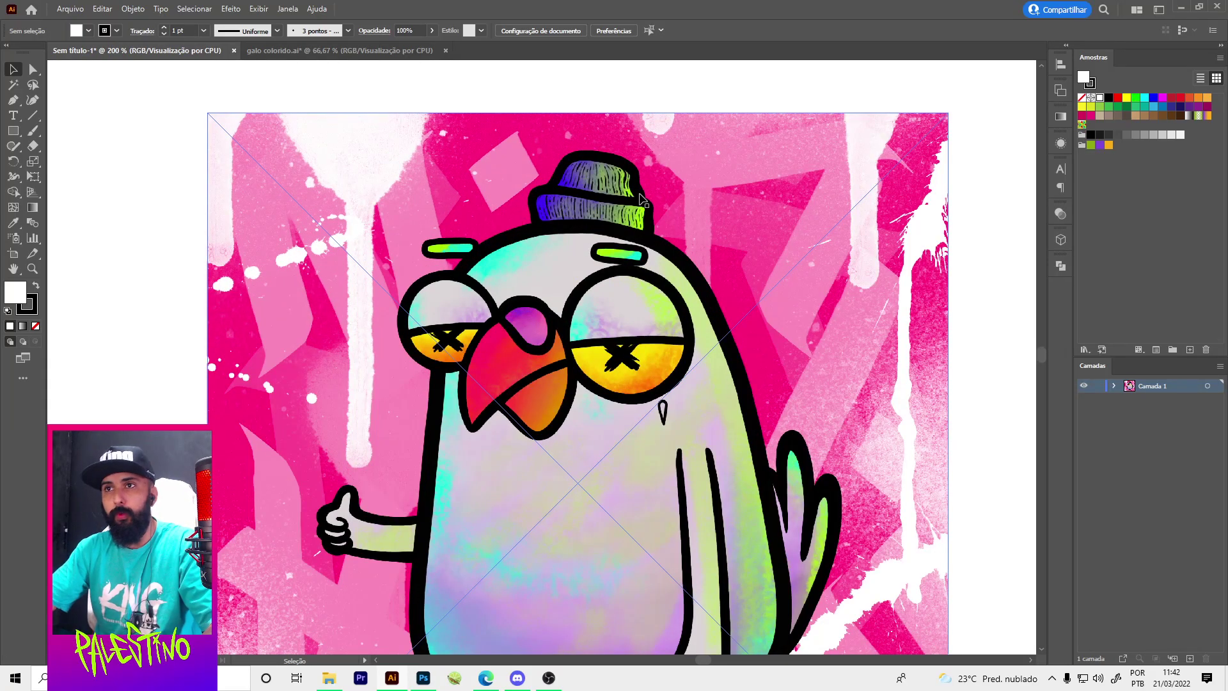
pyautogui.scroll(-2, 505, 211)
pyautogui.click(492, 246)
pyautogui.moveTo(521, 225); pyautogui.dragTo(506, 218)
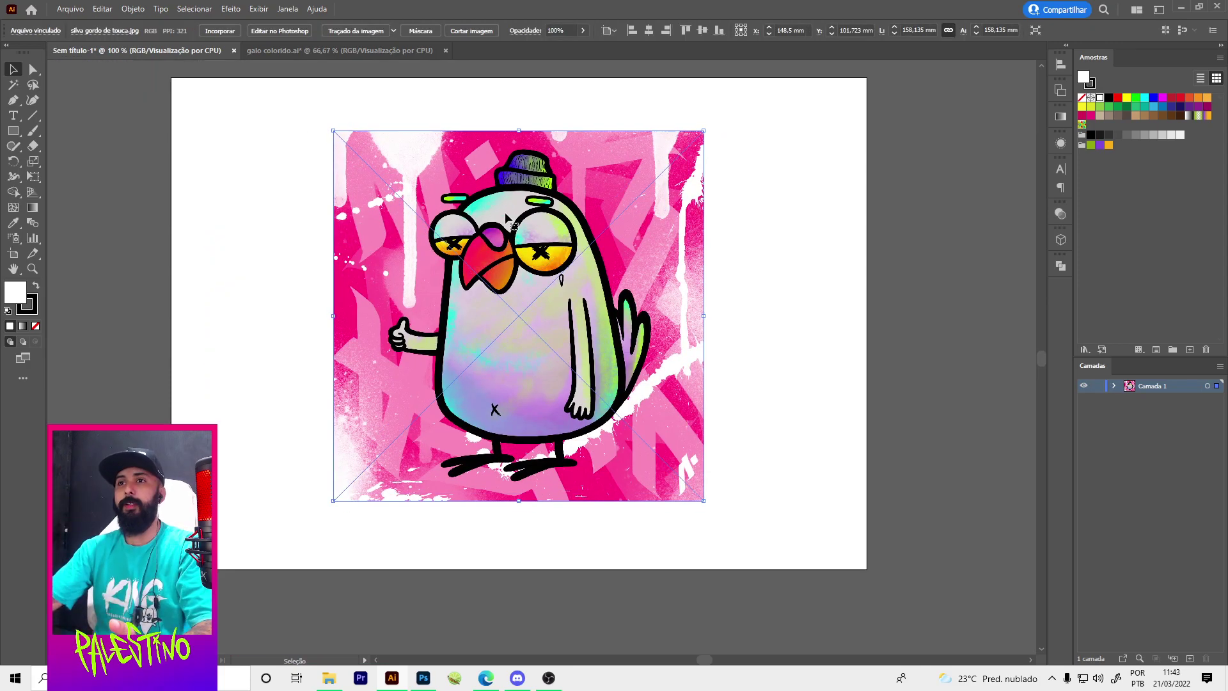
# - Export the bird artwork as a 300 ppi PNG named silva
pyautogui.click(70, 9)
pyautogui.moveTo(89, 258)
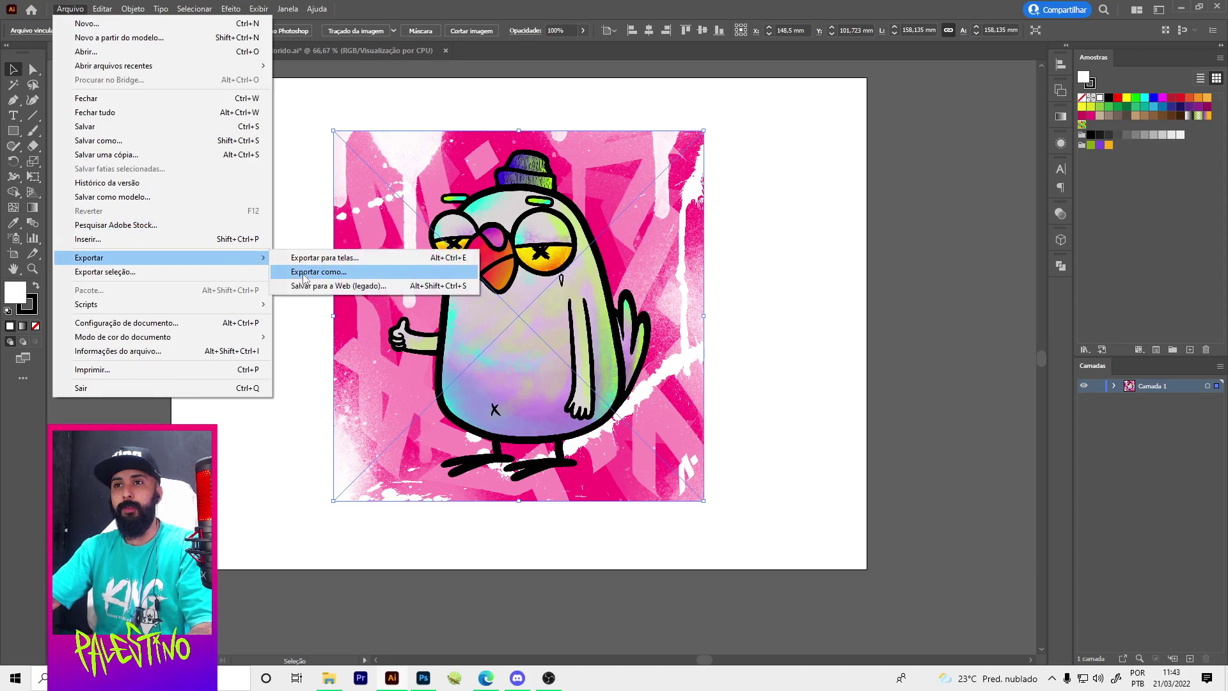
pyautogui.click(306, 273)
pyautogui.write('silva')
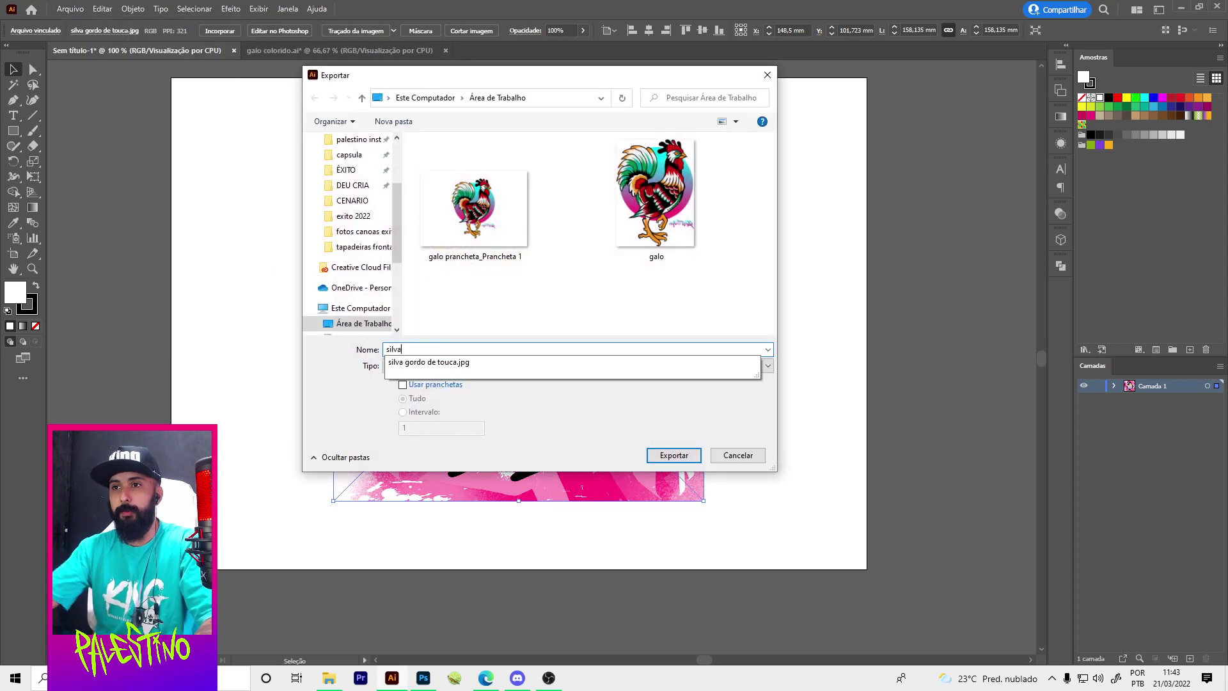
pyautogui.click(392, 397)
pyautogui.click(665, 455)
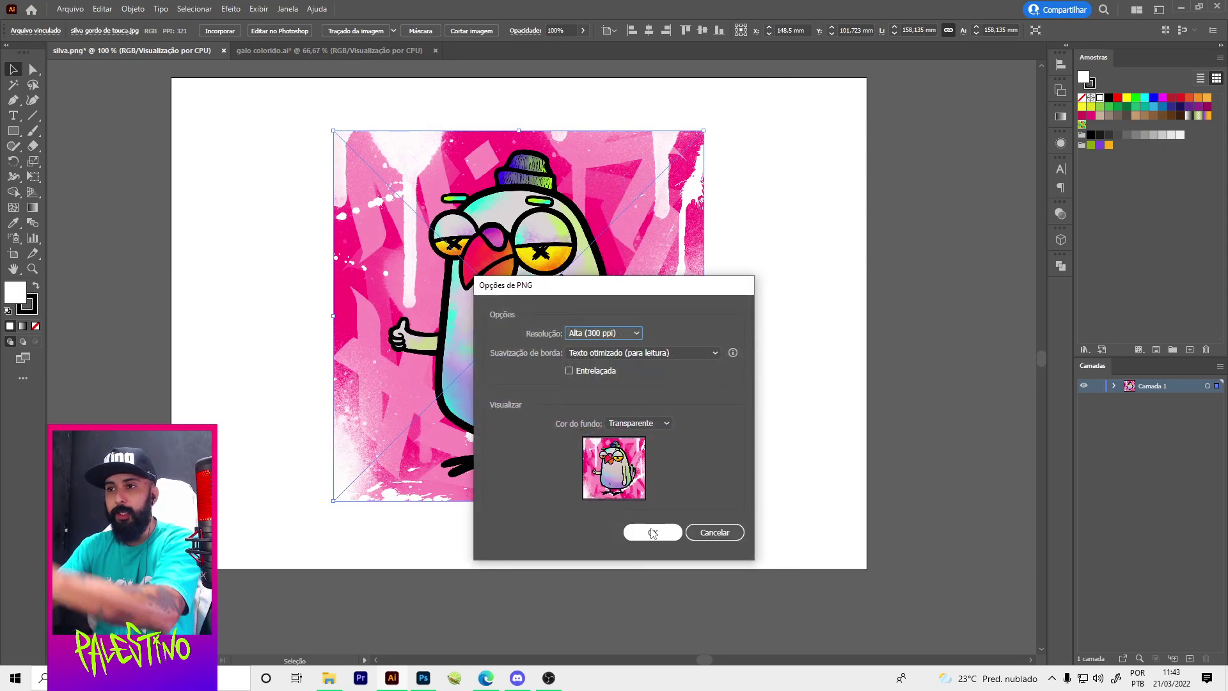
pyautogui.click(652, 536)
# - Preview the silva file on the Desktop, delete it, and return to Illustrator
pyautogui.click(343, 678)
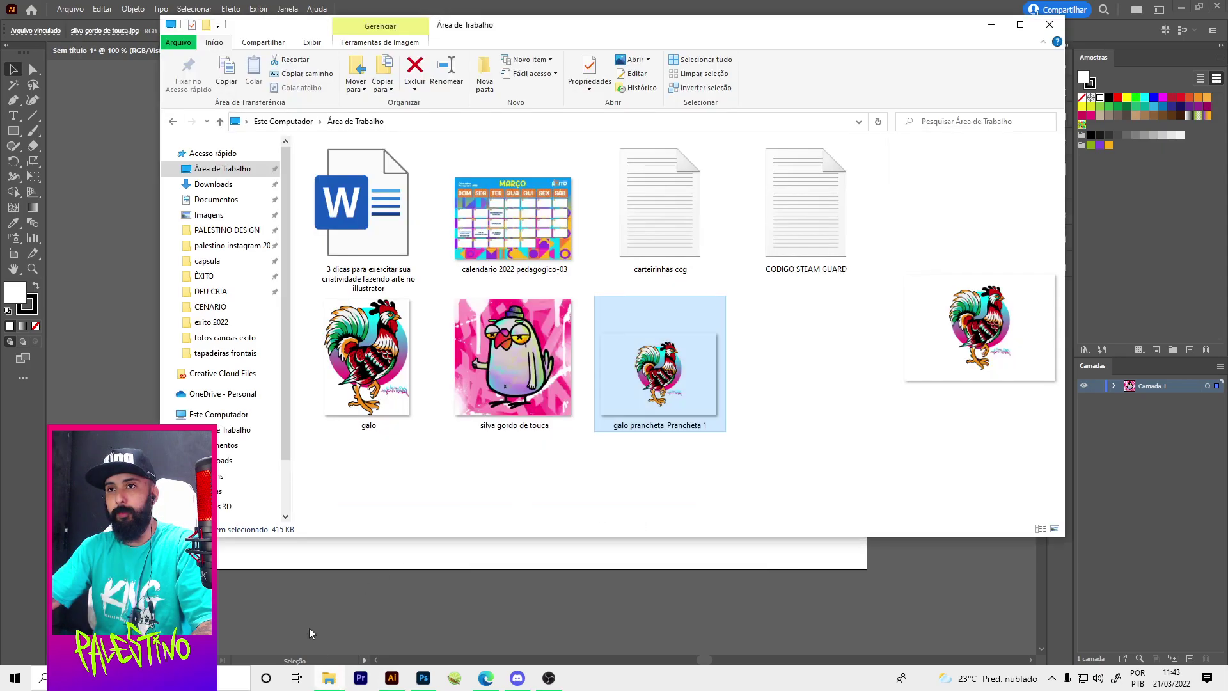
pyautogui.click(816, 392)
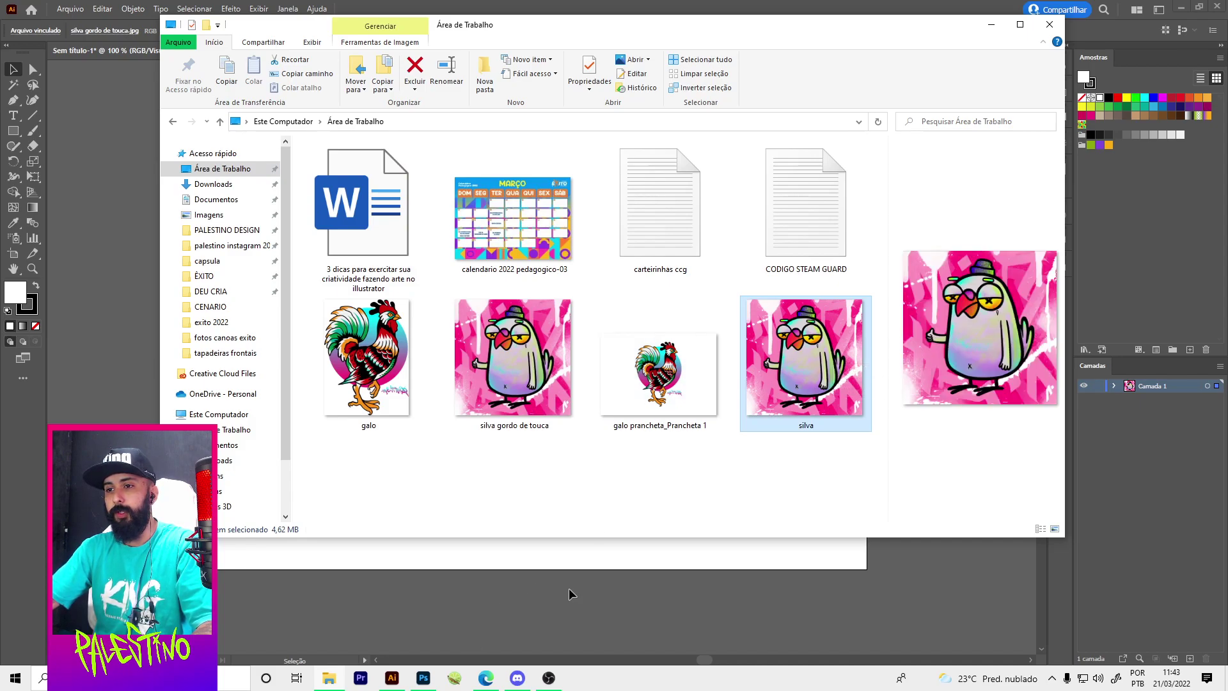
pyautogui.press('Delete')
pyautogui.click(492, 596)
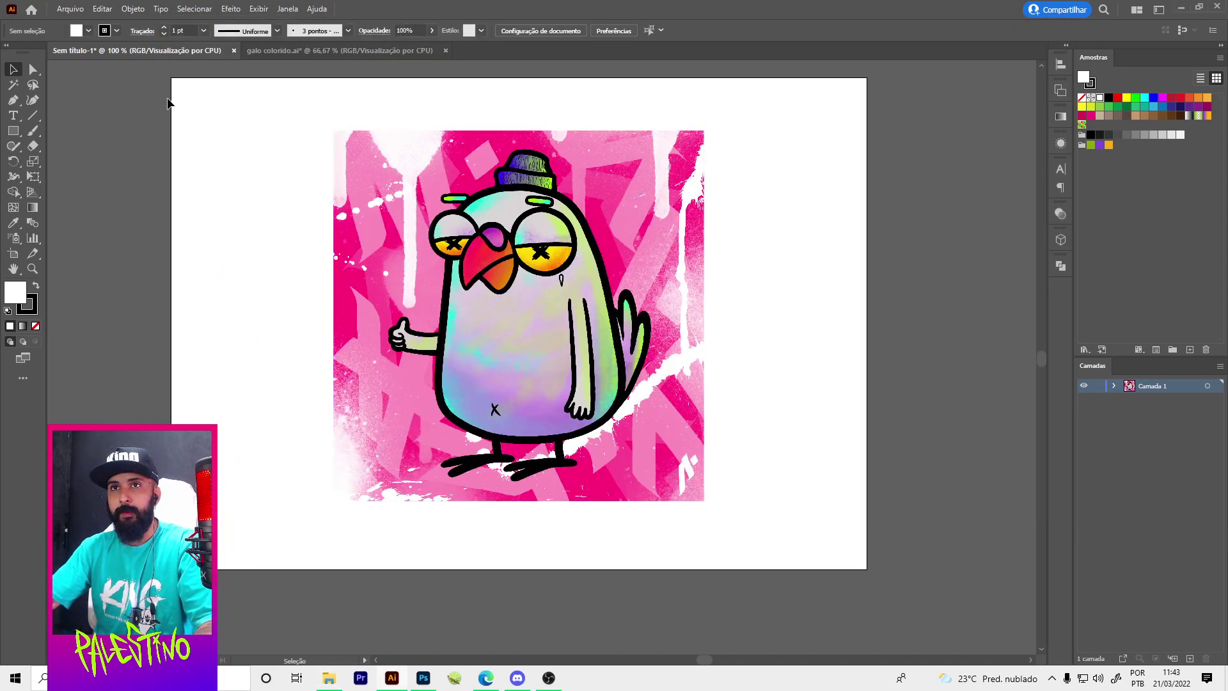
# - Export the bird artboard as a 300 ppi PNG under the default name Sem título-1
pyautogui.click(78, 9)
pyautogui.click(301, 271)
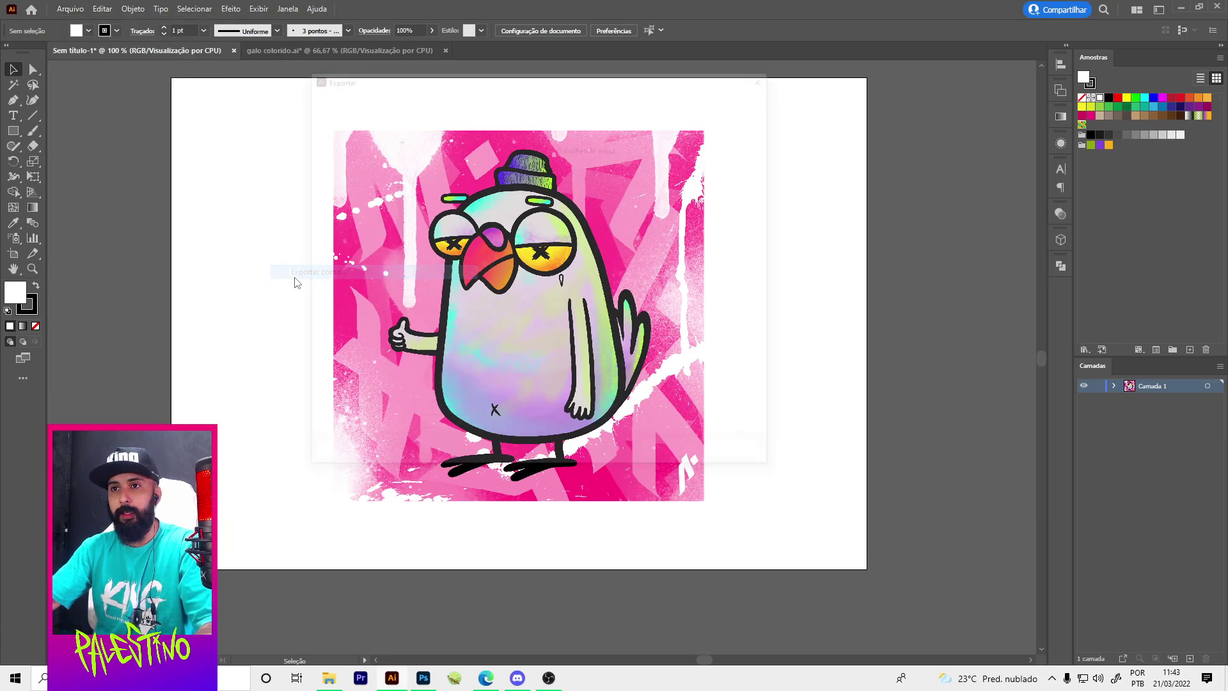
pyautogui.click(403, 385)
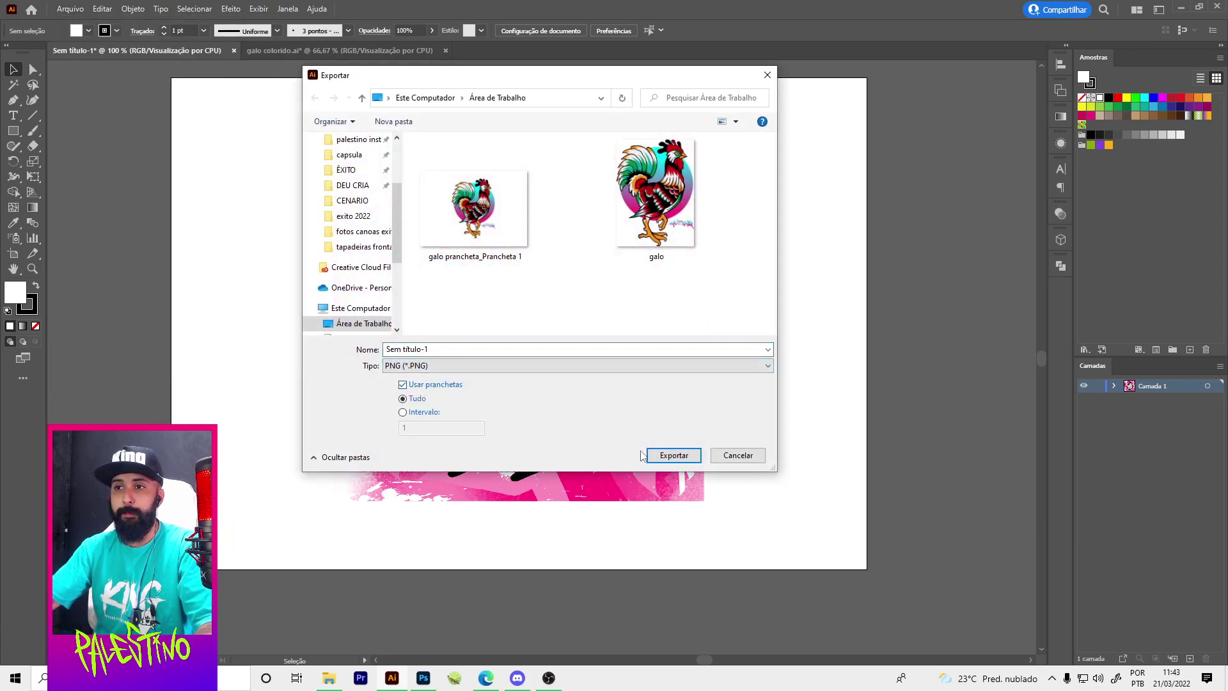
pyautogui.click(674, 456)
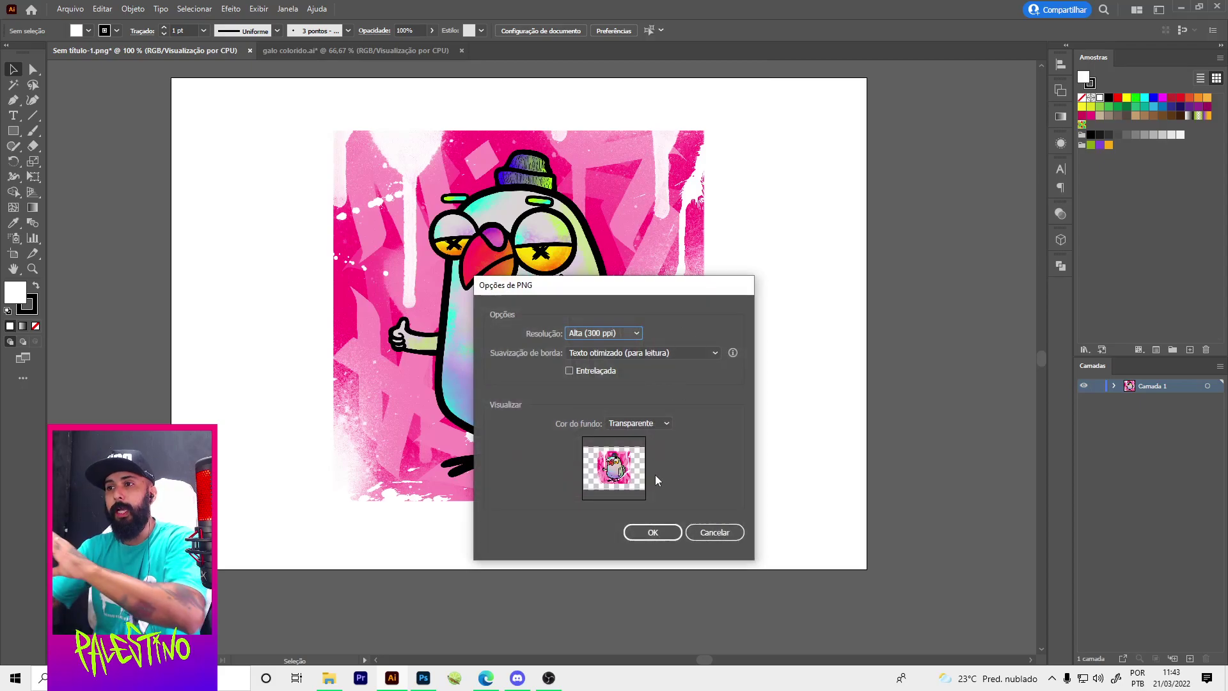
pyautogui.click(650, 532)
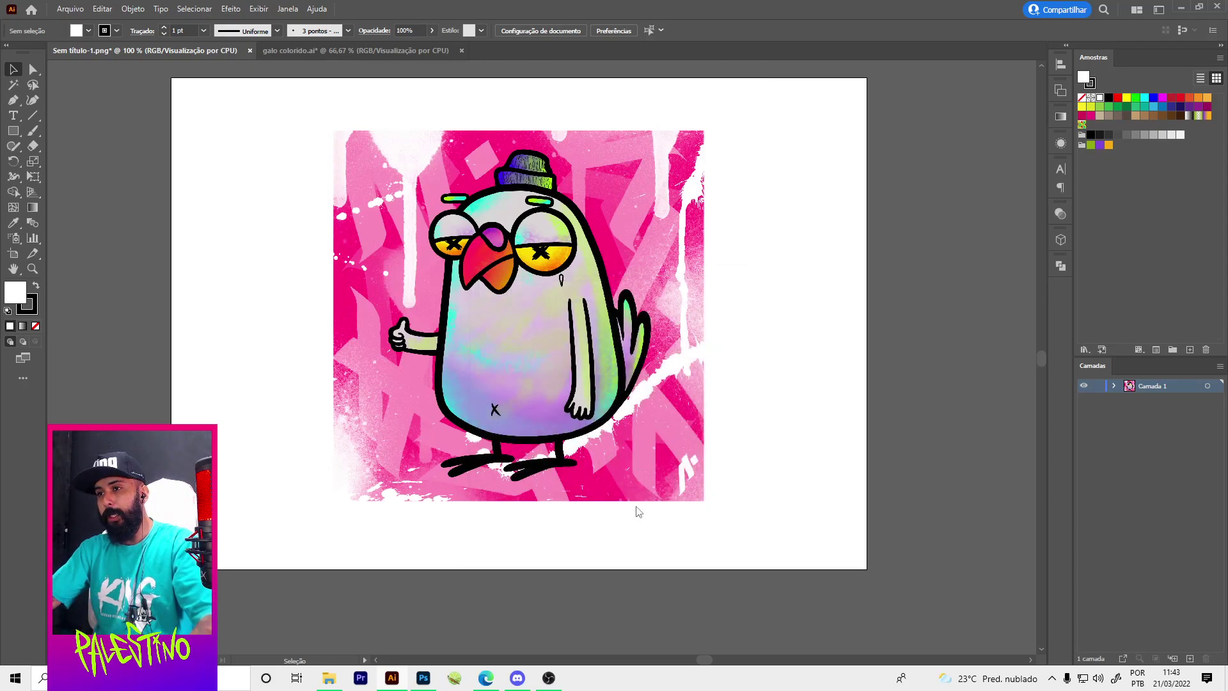
# - View Sem título-1_Prancheta 1 full size and compare its file size with the original bird image
pyautogui.click(329, 678)
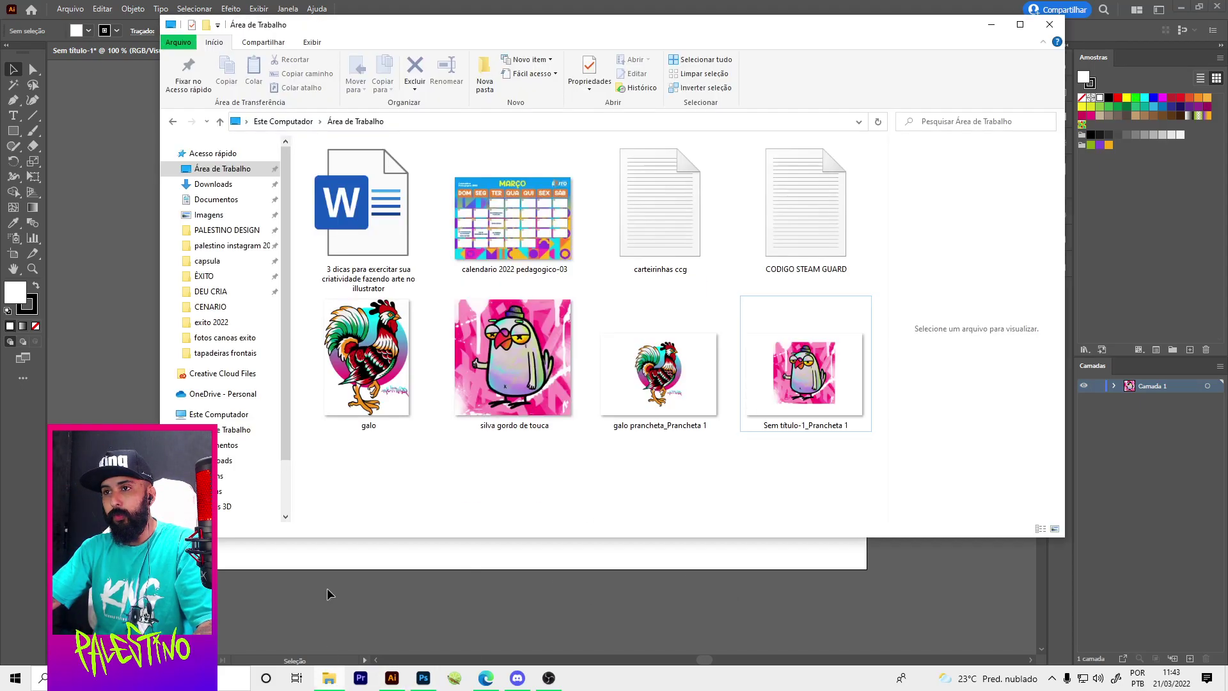
pyautogui.moveTo(805, 371); pyautogui.dragTo(865, 350)
pyautogui.doubleClick(817, 388)
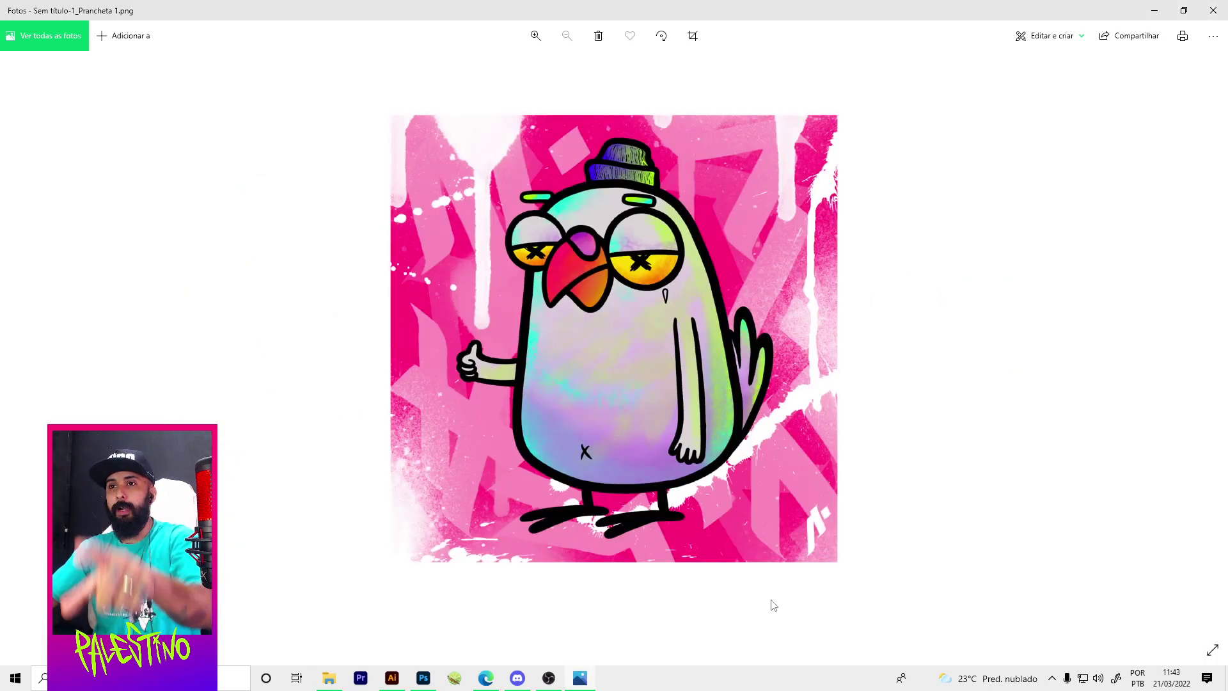
pyautogui.click(1213, 10)
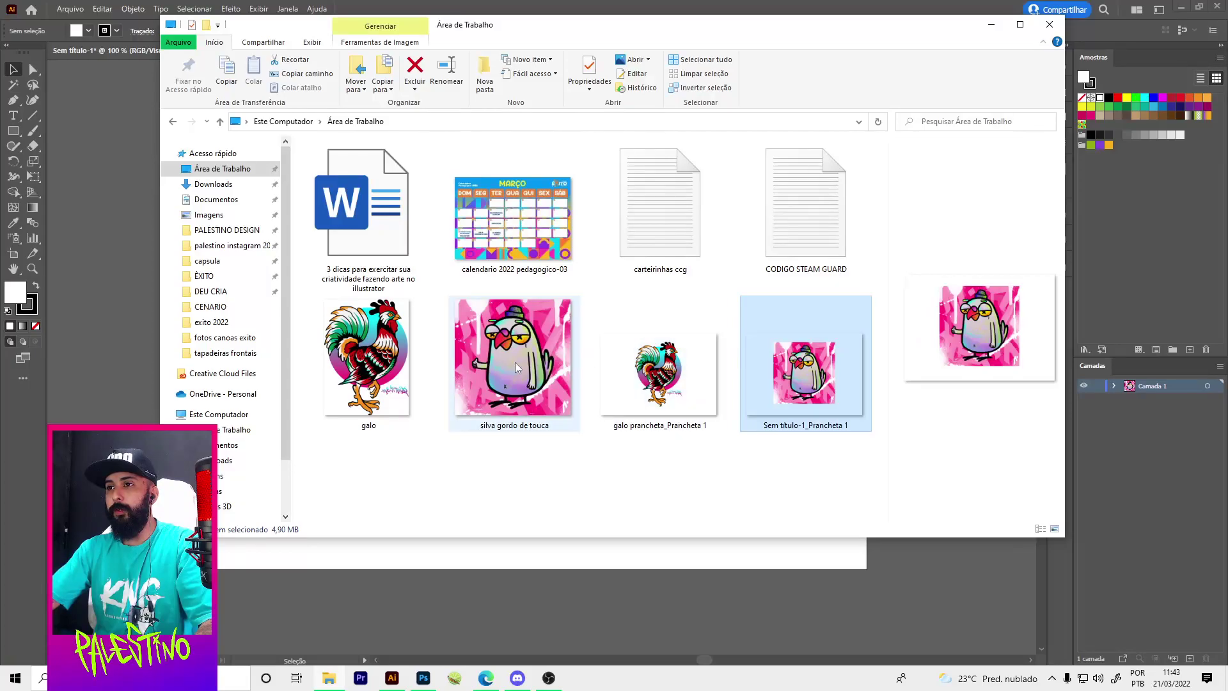
pyautogui.click(490, 378)
pyautogui.click(804, 371)
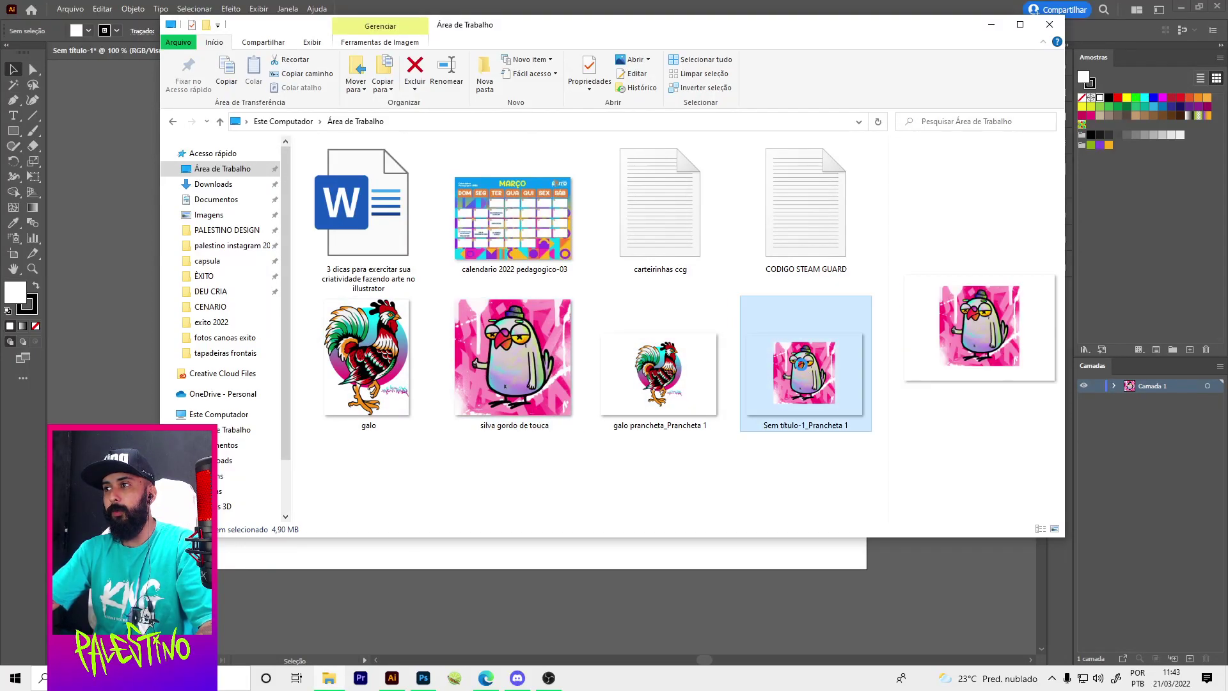
pyautogui.click(669, 494)
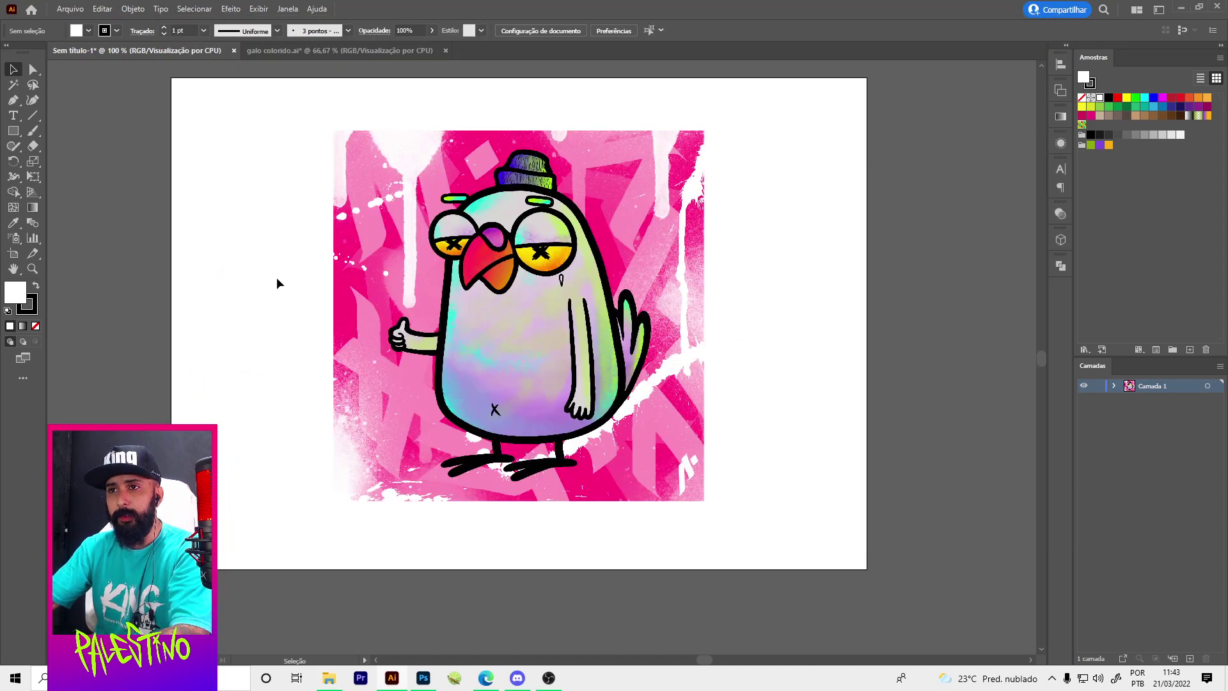
# - Delete the bird and draw a white, stroke-free rectangle covering the full 297×210 mm artboard
pyautogui.click(497, 273)
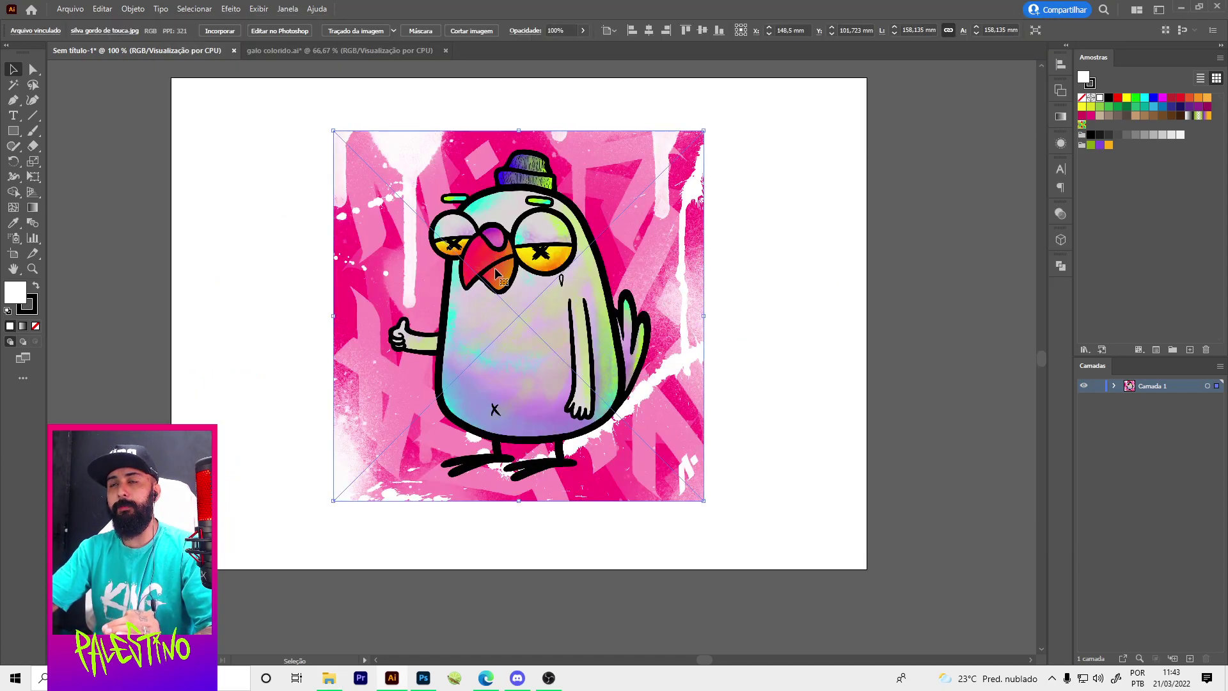
pyautogui.press('Delete')
pyautogui.press('m')
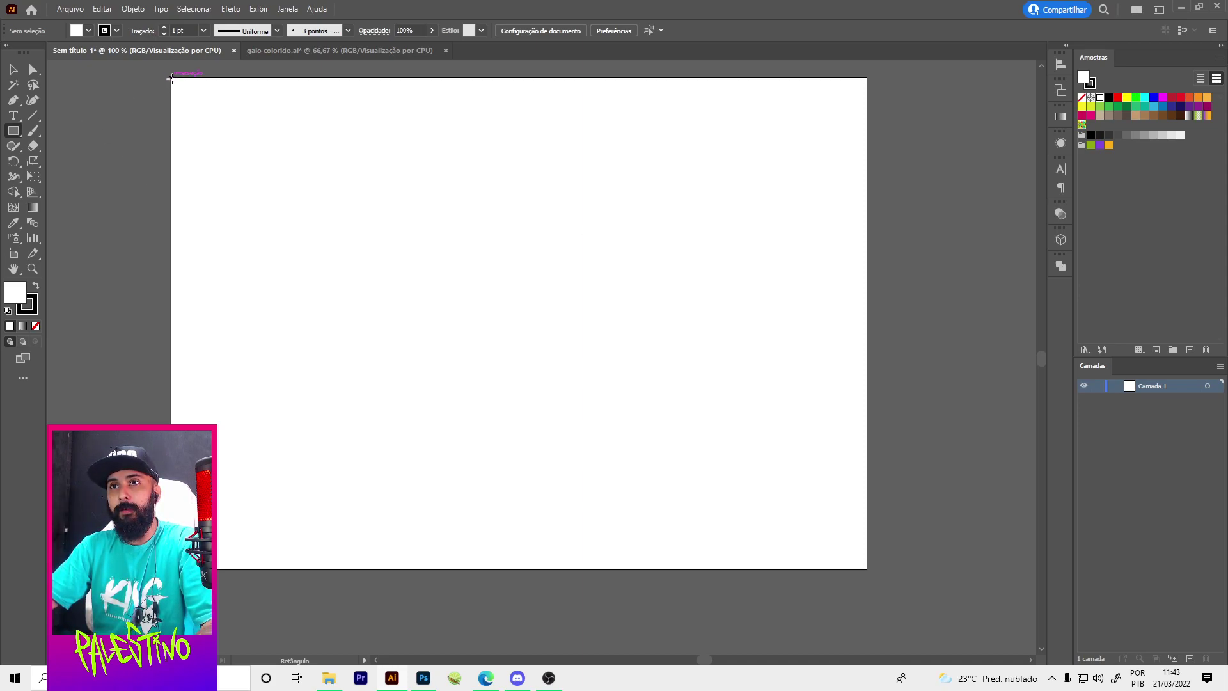
pyautogui.moveTo(170, 78)
pyautogui.mouseDown()
pyautogui.moveTo(867, 568)
pyautogui.moveTo(857, 563)
pyautogui.mouseUp()
pyautogui.click(35, 325)
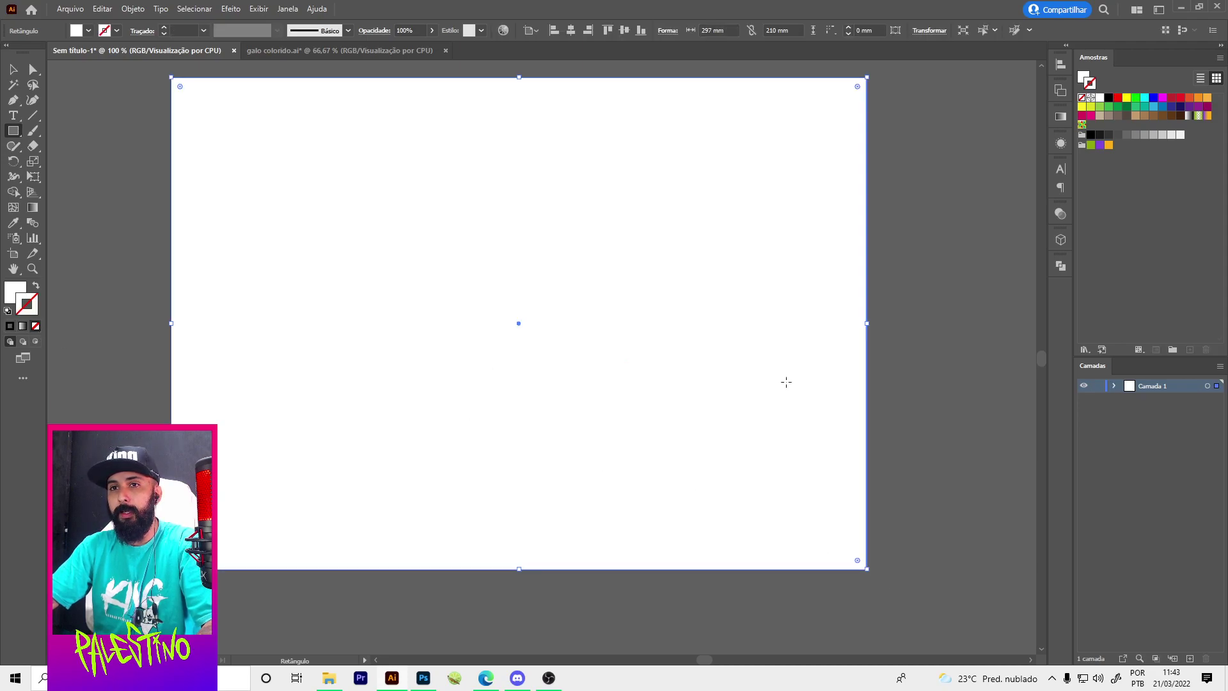
pyautogui.click(1114, 386)
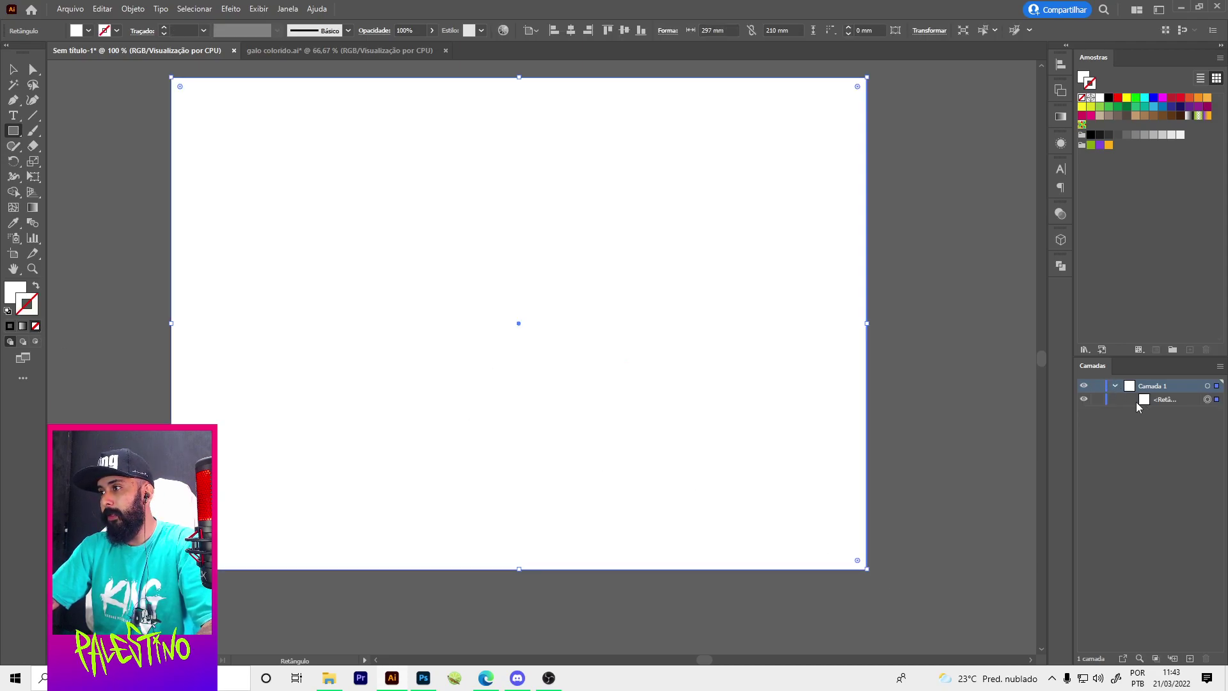
pyautogui.press('v')
pyautogui.click(937, 336)
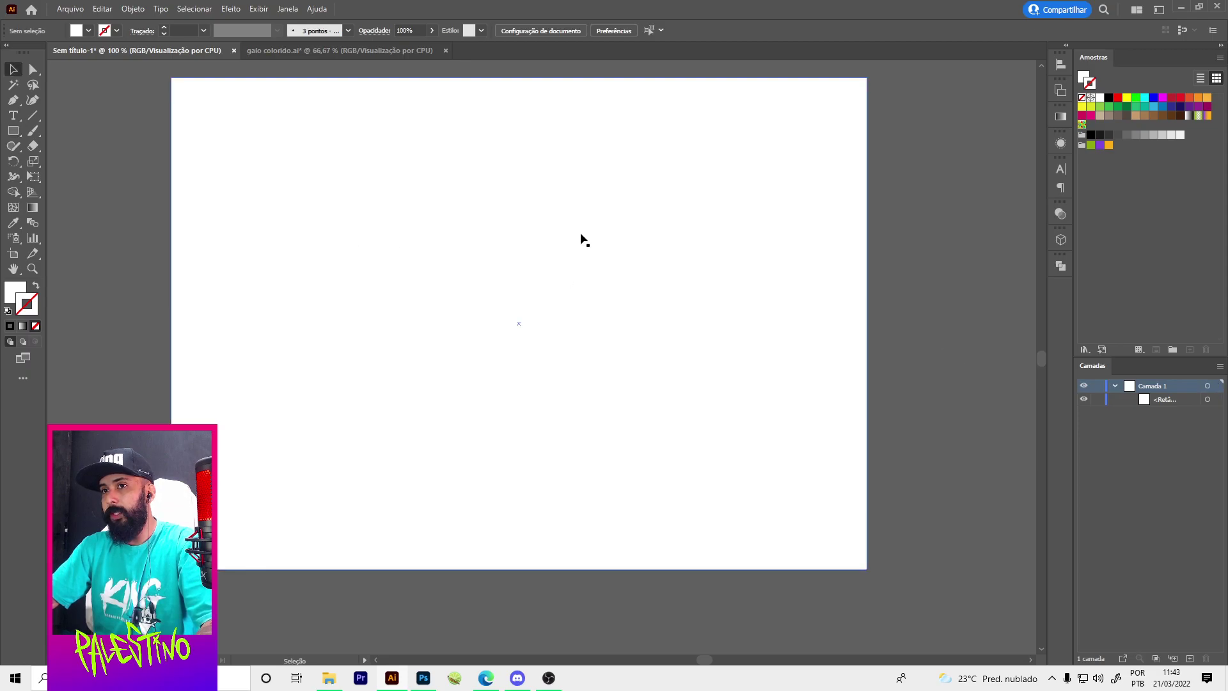
pyautogui.click(70, 8)
pyautogui.moveTo(88, 257)
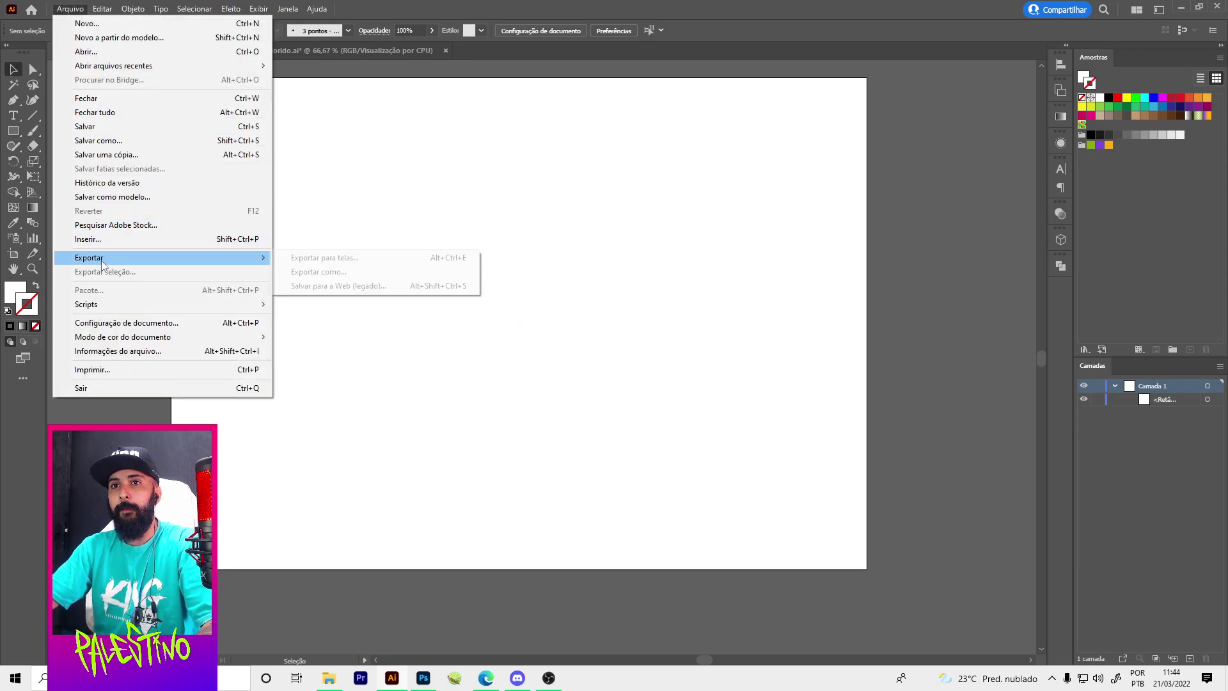
# - Export the white page as a PNG named branco to the desktop, with Use Artboards off
pyautogui.click(335, 279)
pyautogui.click(422, 384)
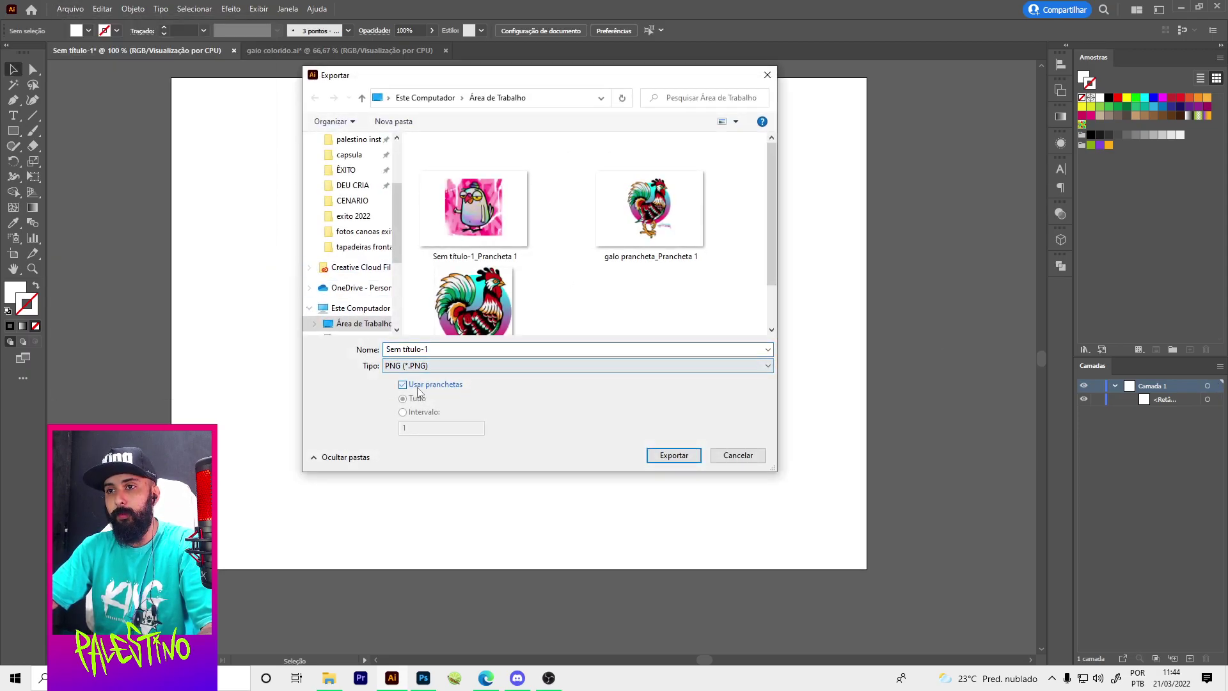
pyautogui.click(448, 349)
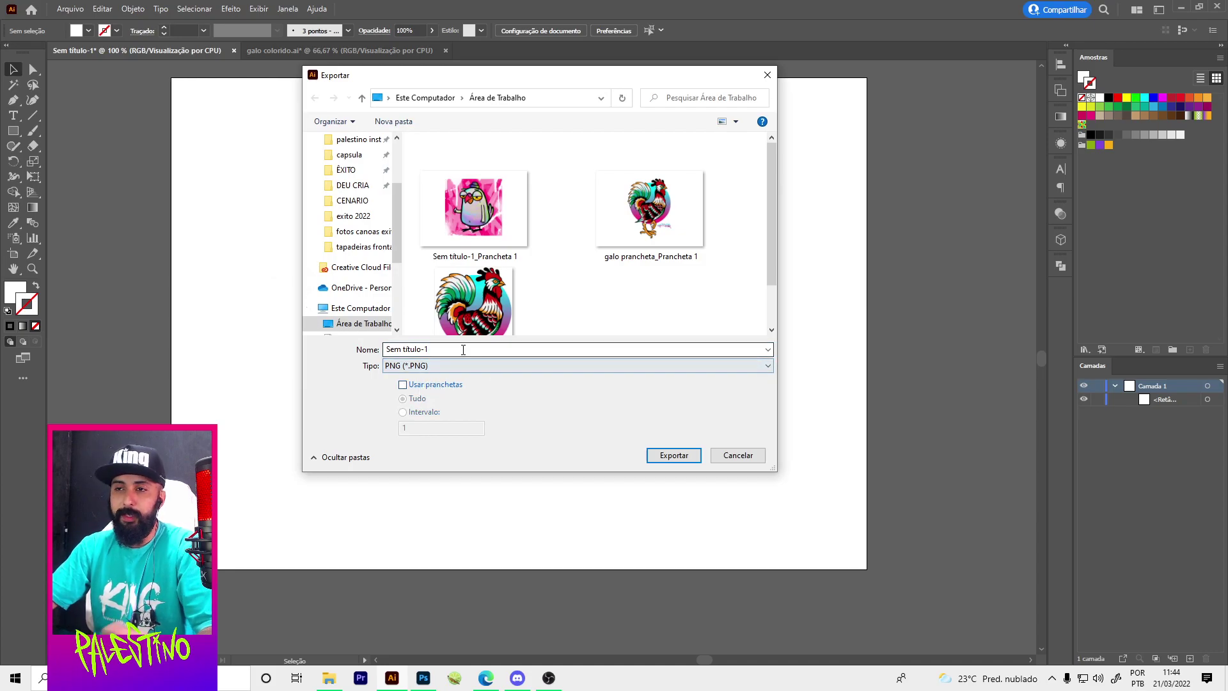
pyautogui.hotkey('ctrl', 'a')
pyautogui.write('branco')
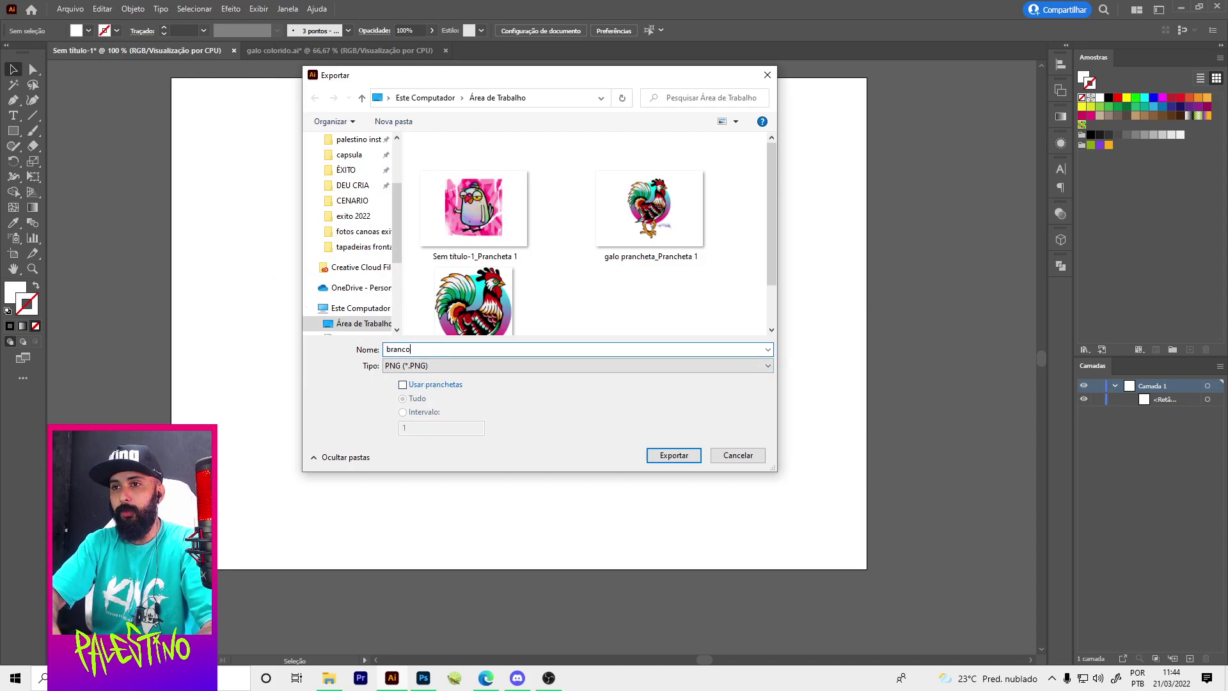
pyautogui.press('Return')
pyautogui.press('Return')
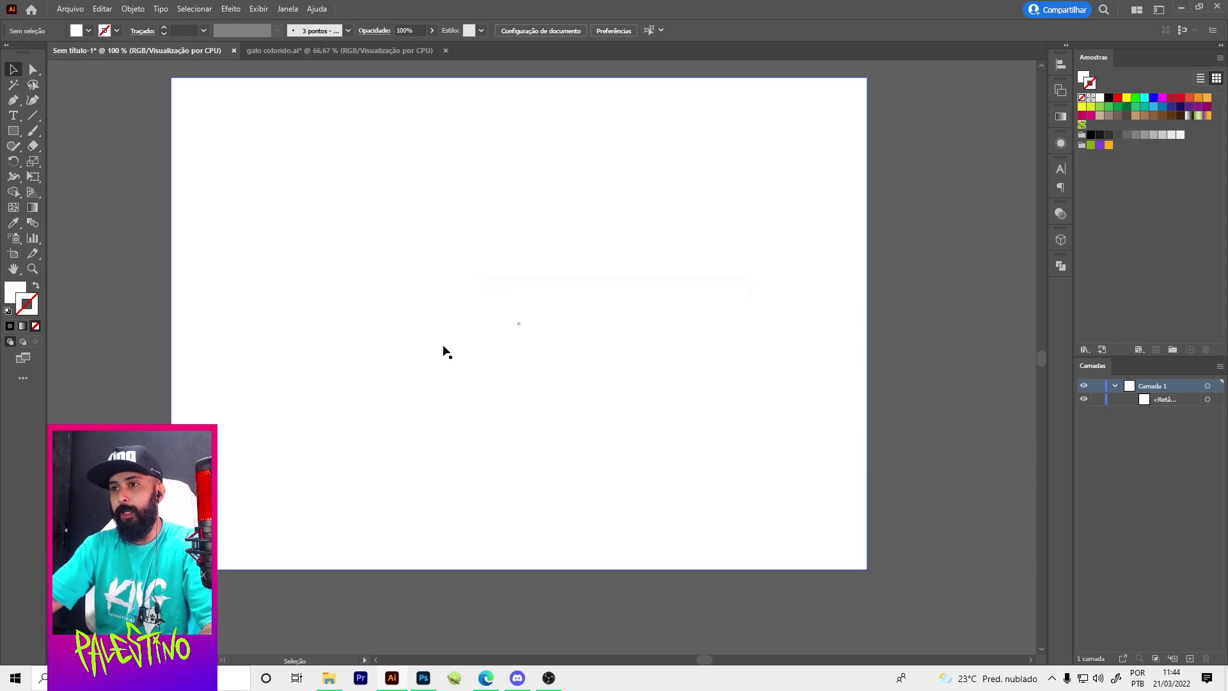
pyautogui.click(329, 679)
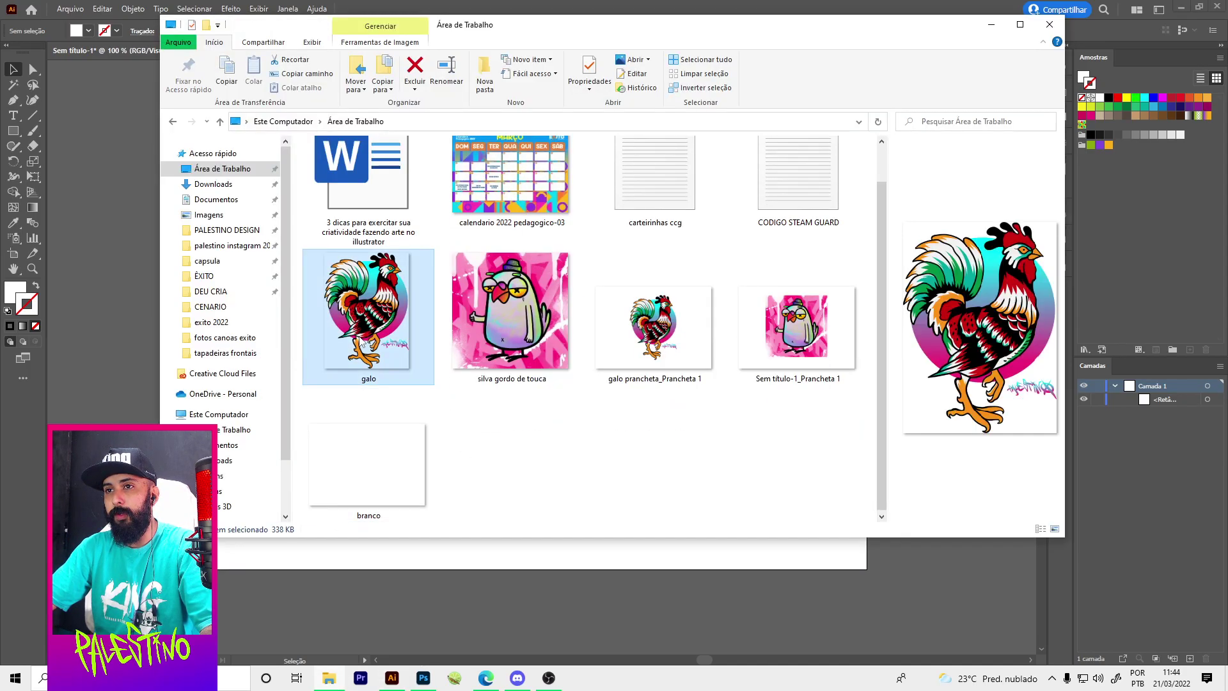
# - Compare the file sizes of branco, galo and galo prancheta_Prancheta 1 in the status bar
pyautogui.click(370, 374)
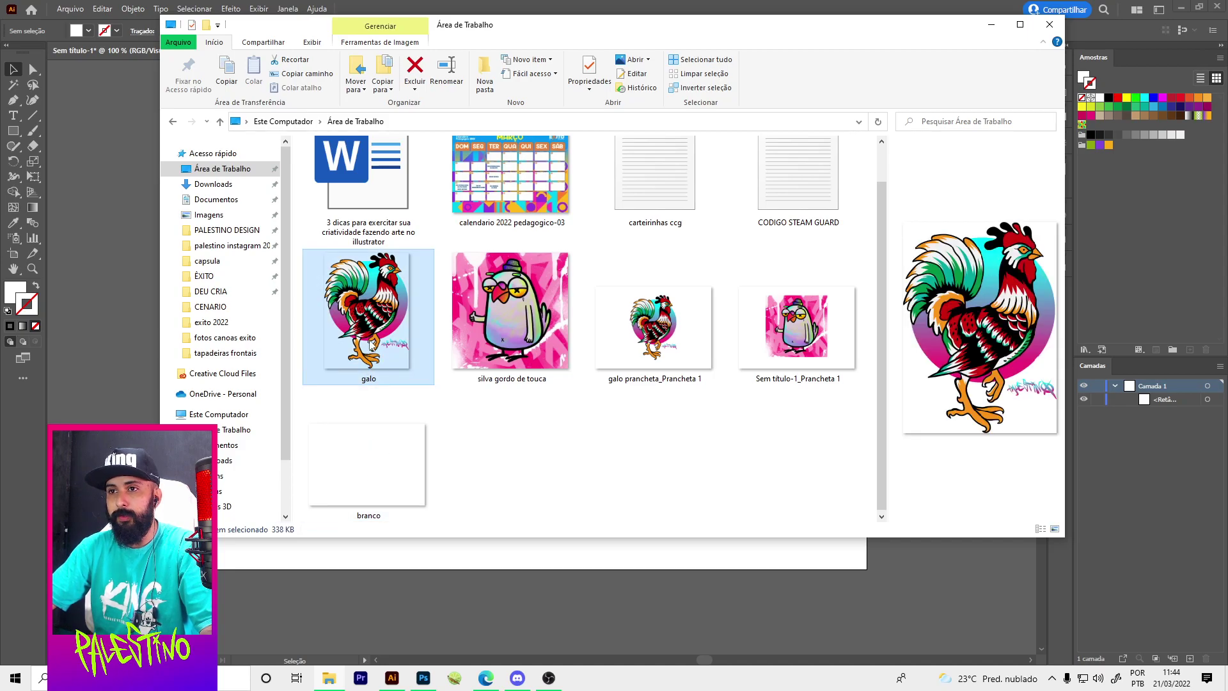
pyautogui.click(366, 456)
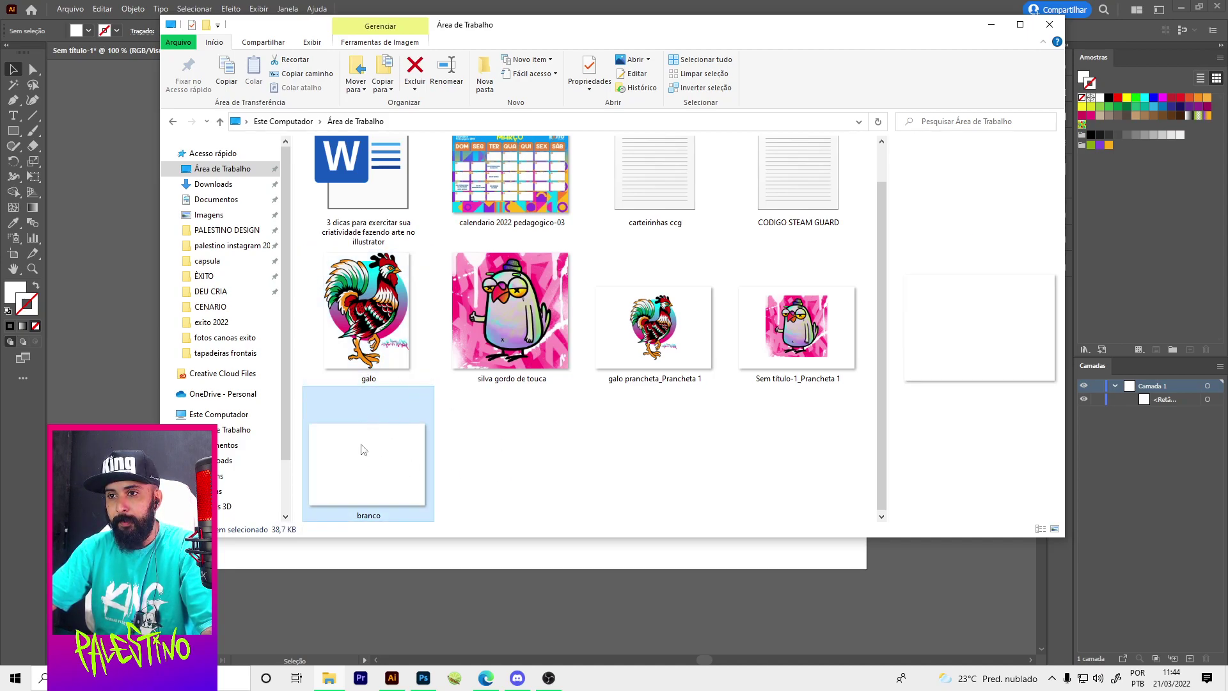
pyautogui.click(367, 360)
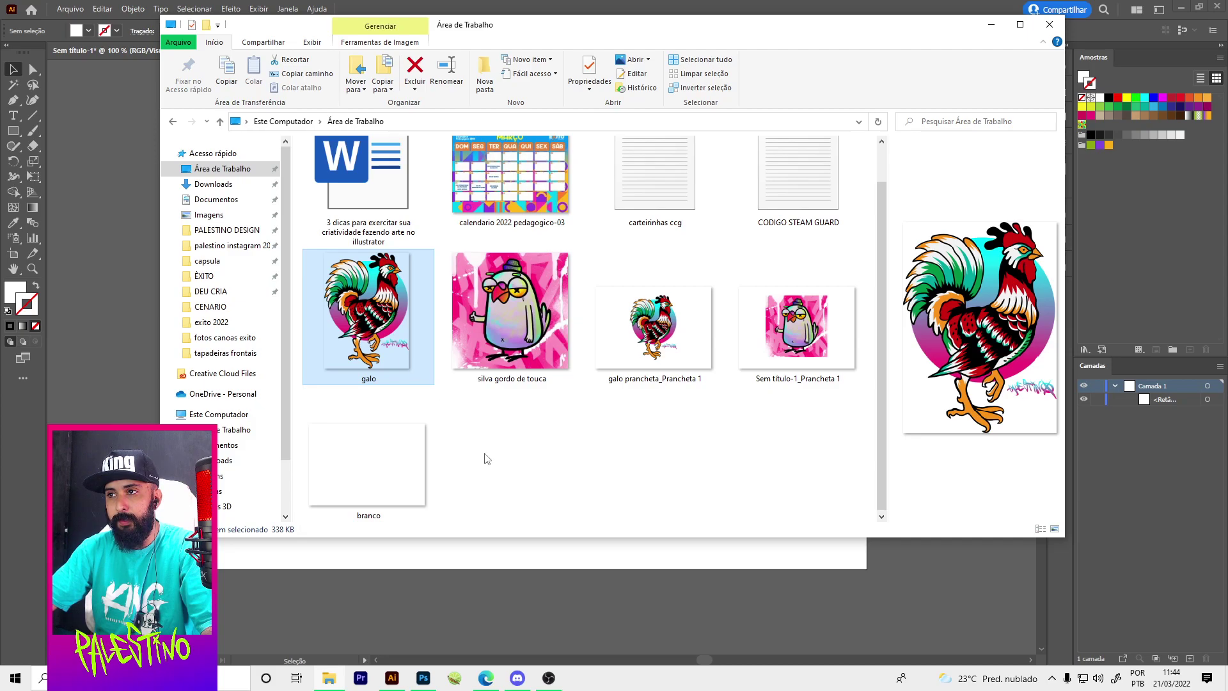
pyautogui.click(678, 336)
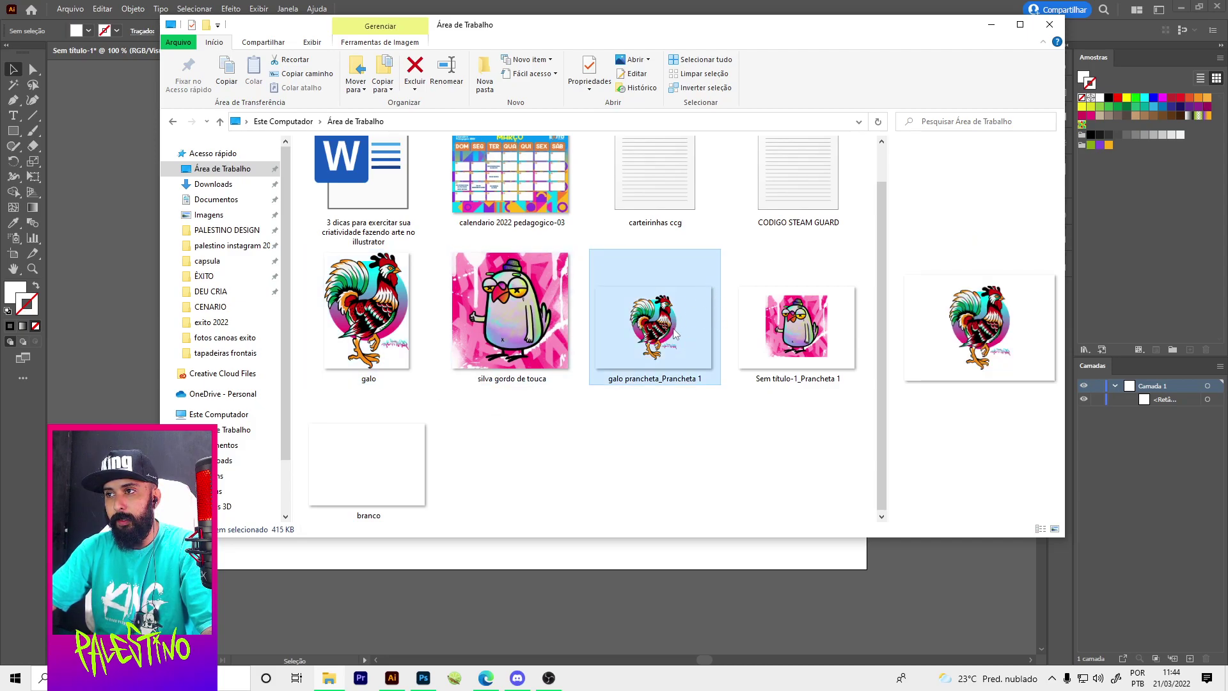
pyautogui.click(384, 458)
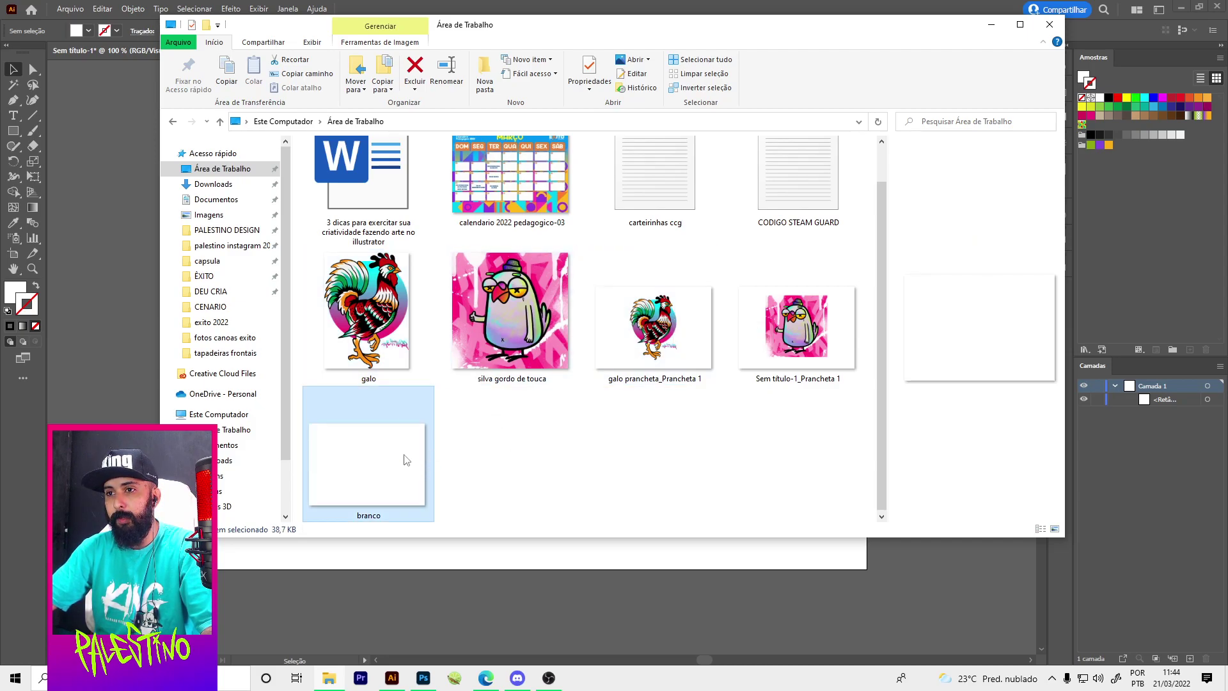
pyautogui.click(77, 220)
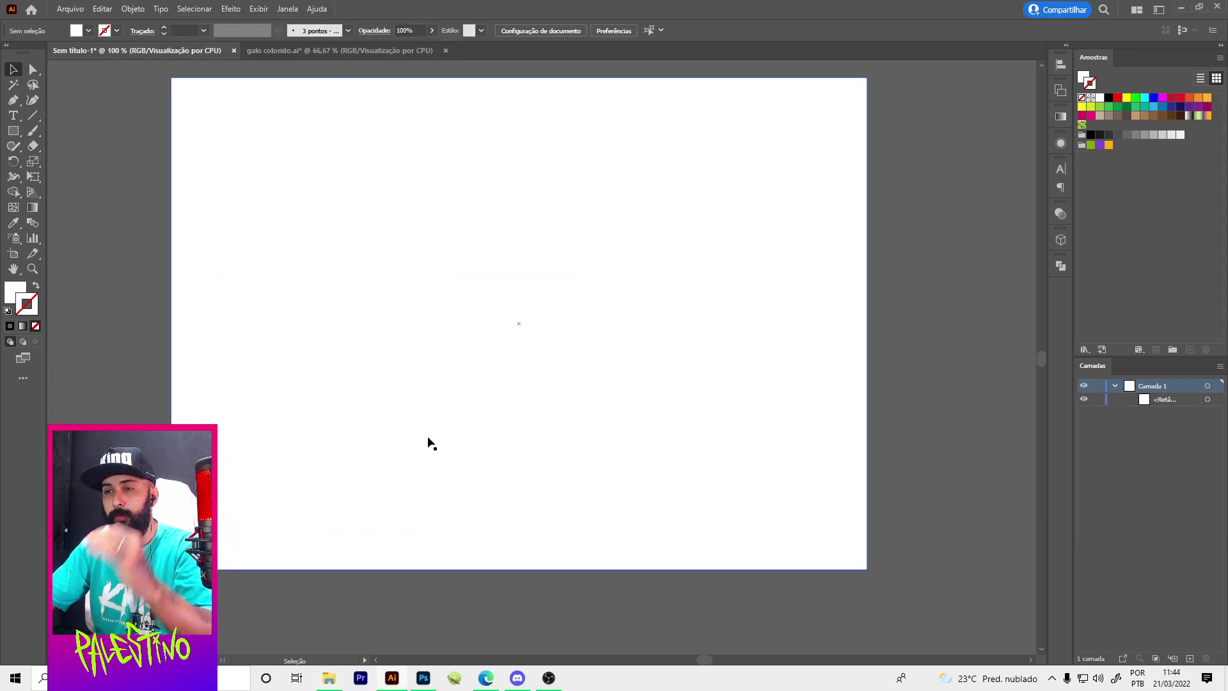
# - Select the white rectangle and delete it, leaving the artboard blank
pyautogui.click(351, 304)
pyautogui.press('Delete')
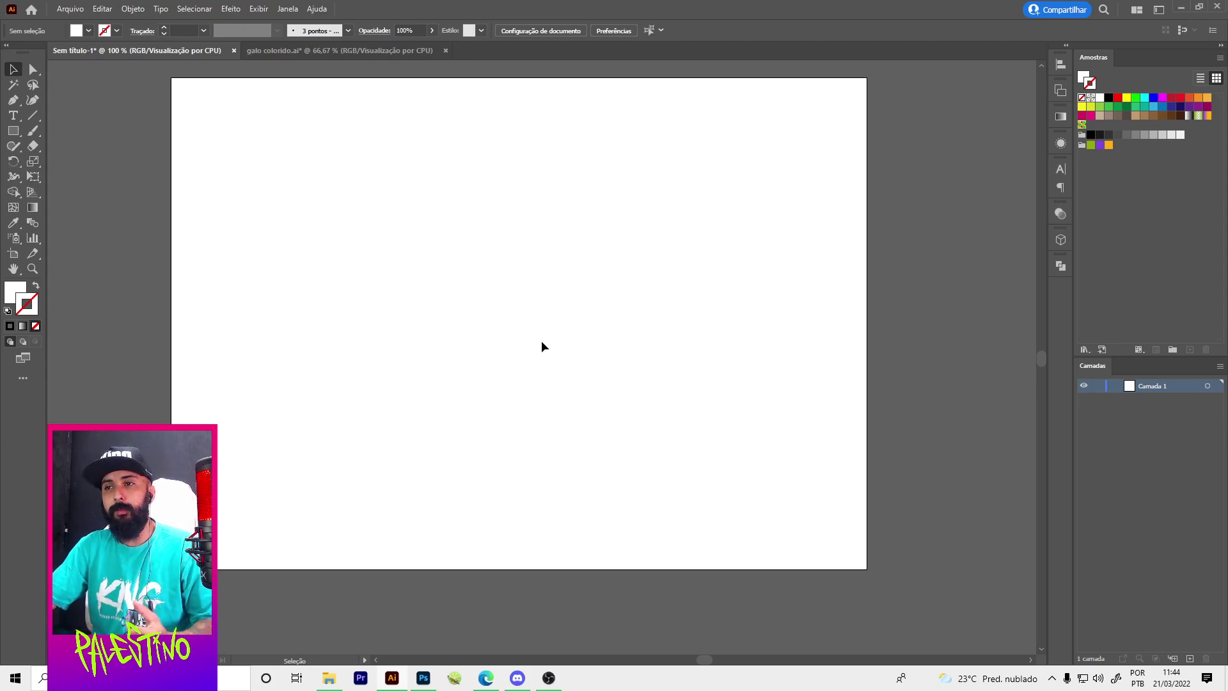
pyautogui.click(331, 685)
# - Drag the galo rooster PNG from the desktop folder into the Illustrator document
pyautogui.click(367, 347)
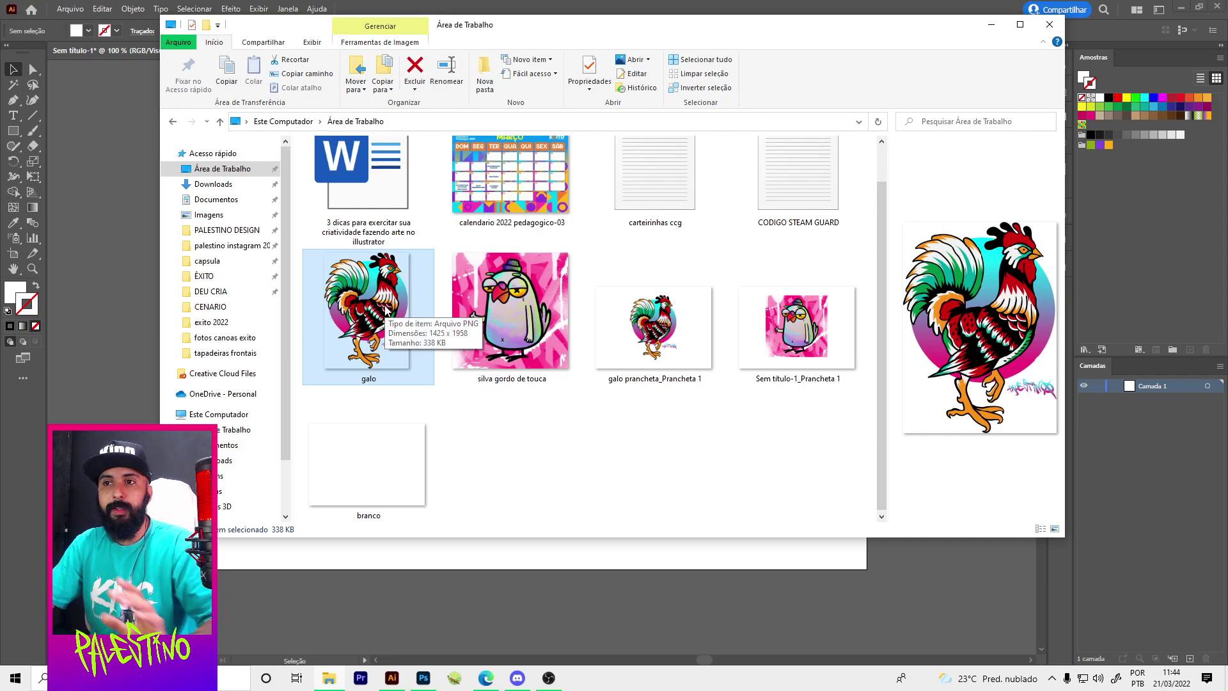
pyautogui.moveTo(387, 318)
pyautogui.mouseDown()
pyautogui.moveTo(133, 216)
pyautogui.moveTo(479, 300)
pyautogui.moveTo(188, 262)
pyautogui.mouseUp()
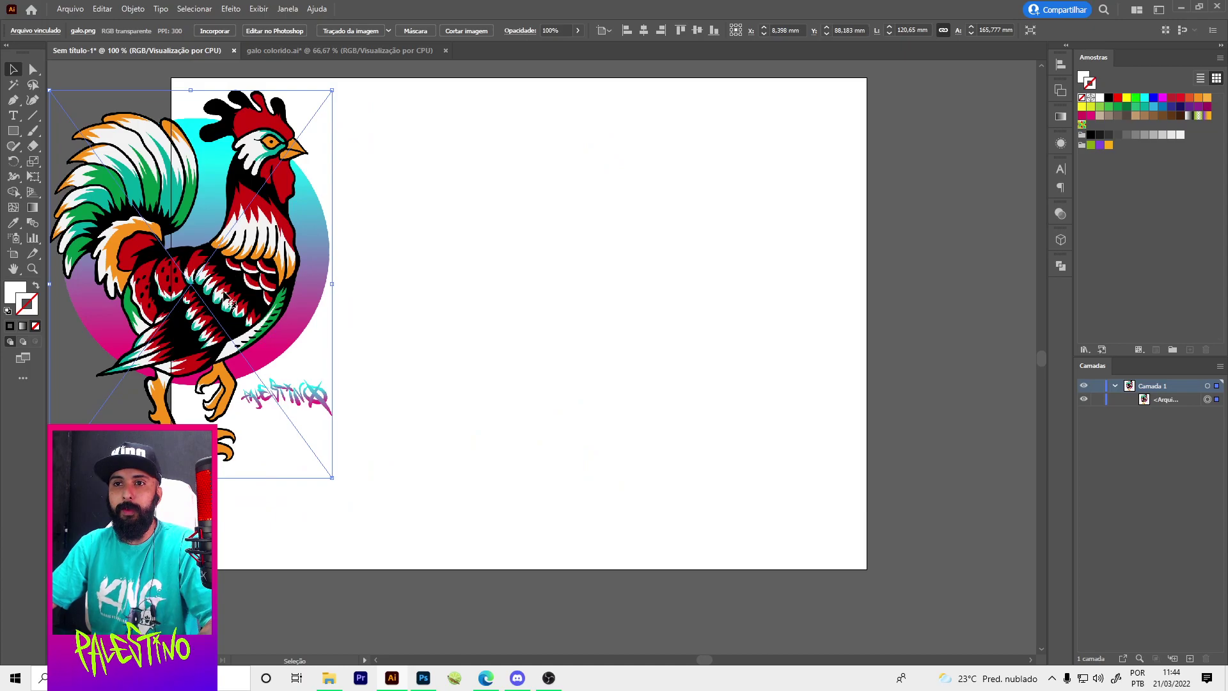
pyautogui.scroll(-1, 483, 280)
pyautogui.moveTo(361, 390); pyautogui.dragTo(215, 395)
pyautogui.click(268, 383)
# - Move the rooster image onto the artboard, snap it to the centre and select it
pyautogui.scroll(1, 192, 256)
pyautogui.scroll(1, 288, 192)
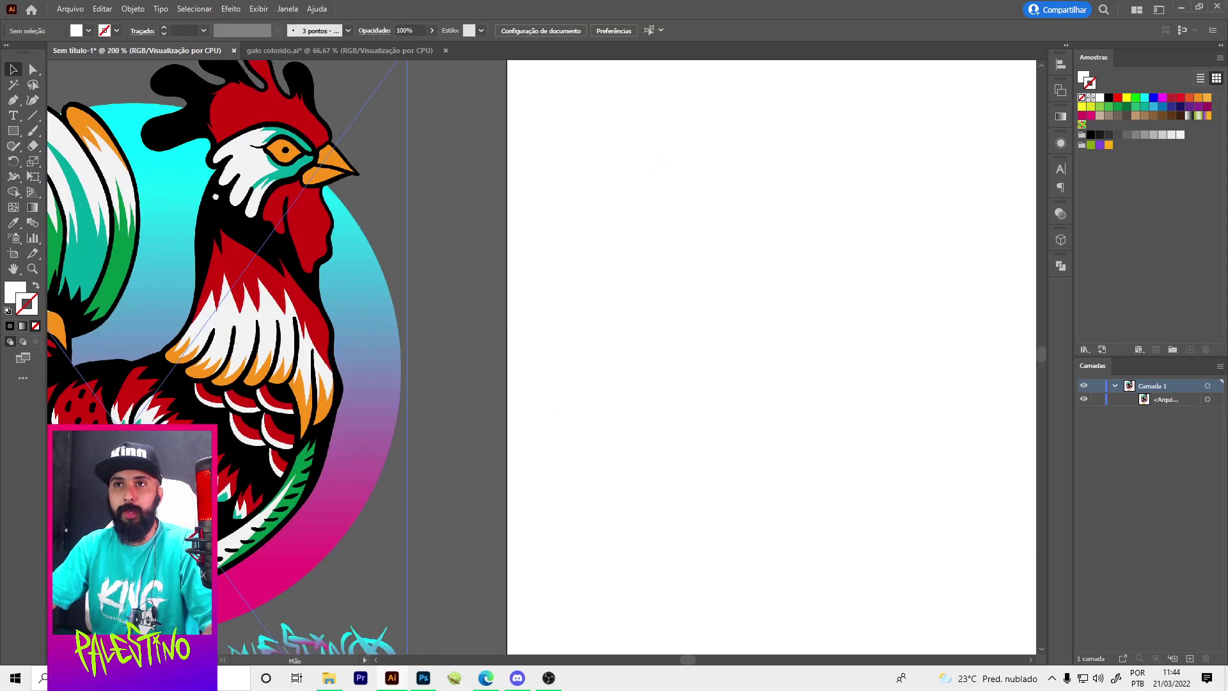
pyautogui.hscroll(-5, 339, 140)
pyautogui.scroll(4, 312, 170)
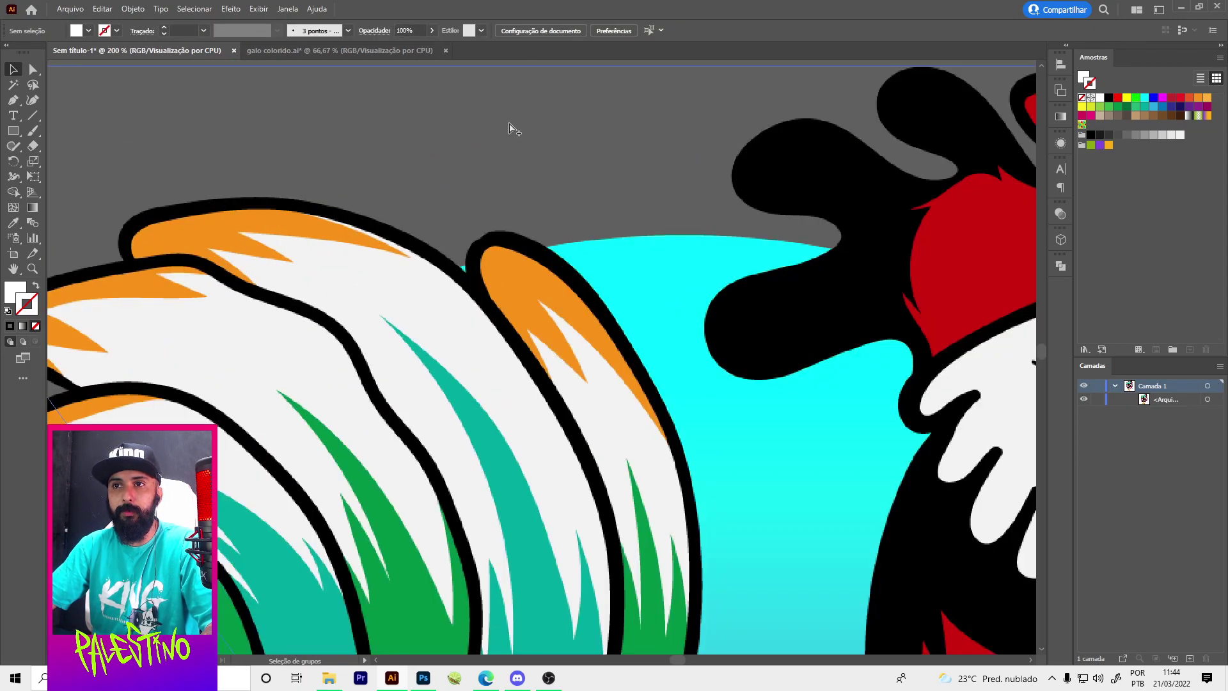
pyautogui.scroll(-3, 512, 128)
pyautogui.scroll(1, 620, 307)
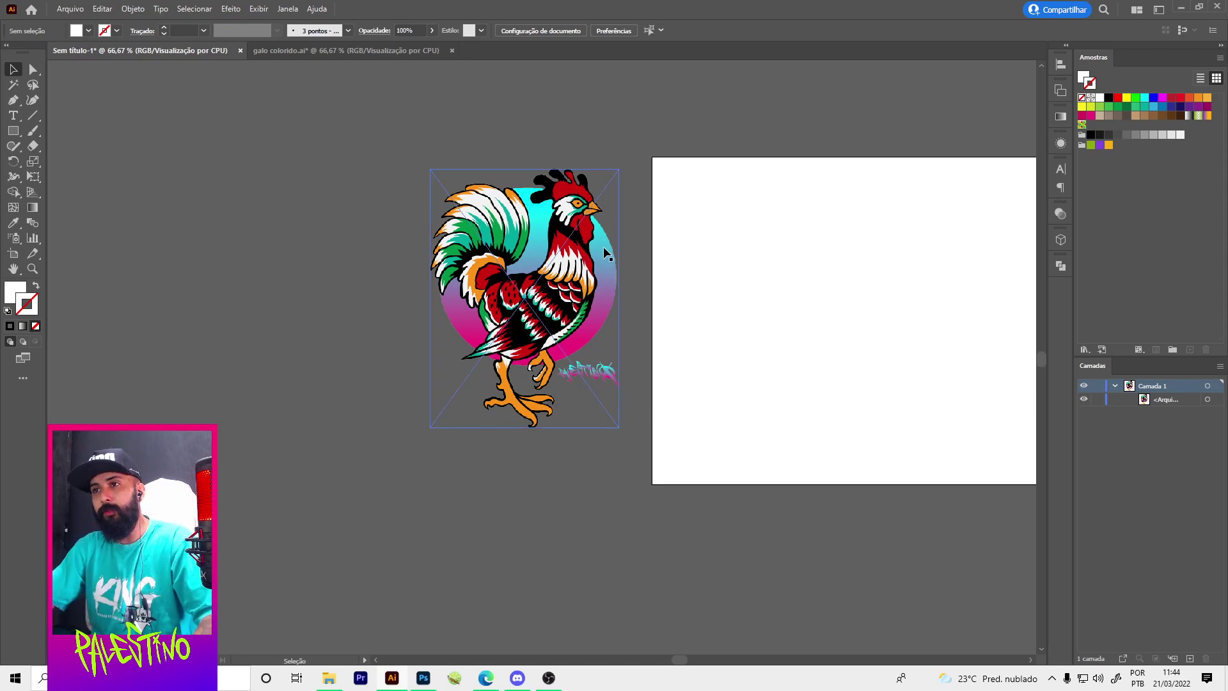
pyautogui.scroll(1, 606, 254)
pyautogui.scroll(-1, 530, 314)
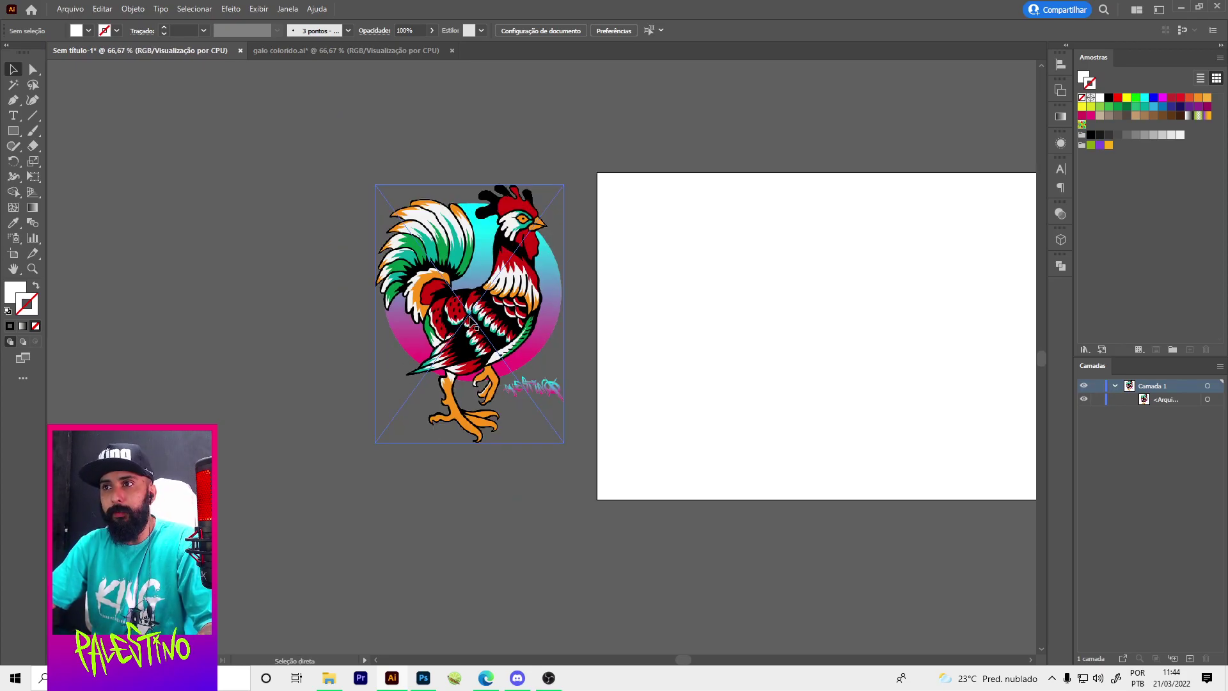
pyautogui.moveTo(486, 317); pyautogui.dragTo(845, 331)
pyautogui.scroll(-2, 461, 307)
pyautogui.scroll(2, 569, 312)
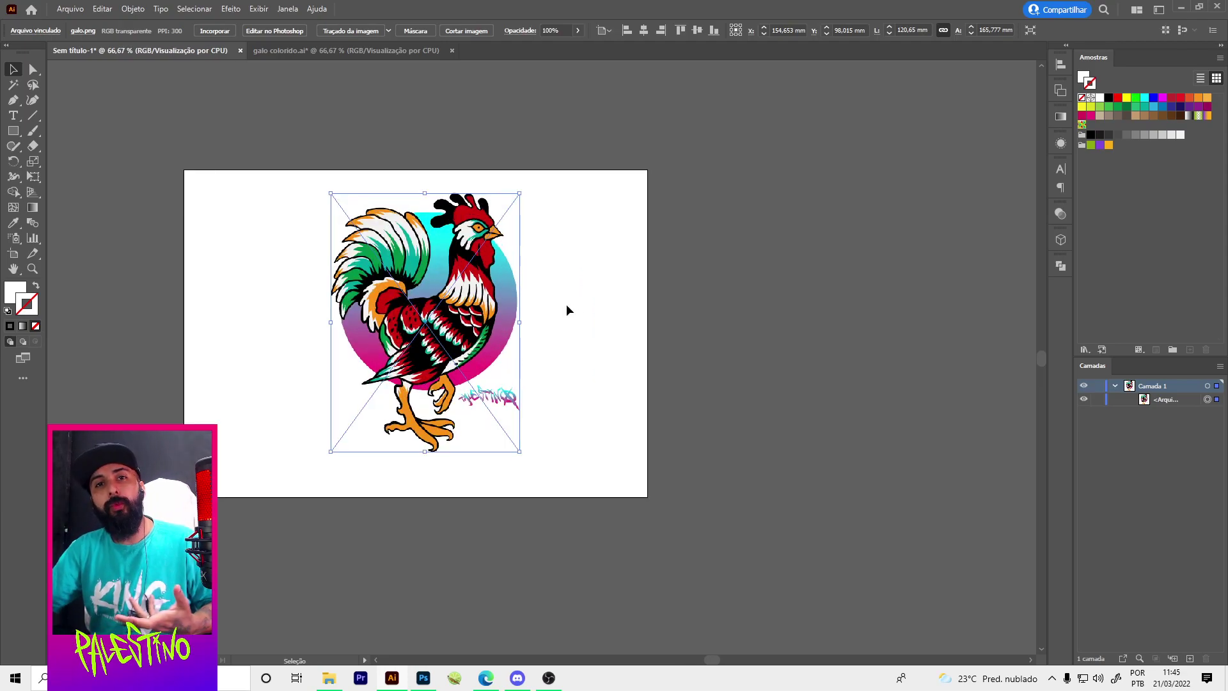
pyautogui.moveTo(467, 317); pyautogui.dragTo(458, 328)
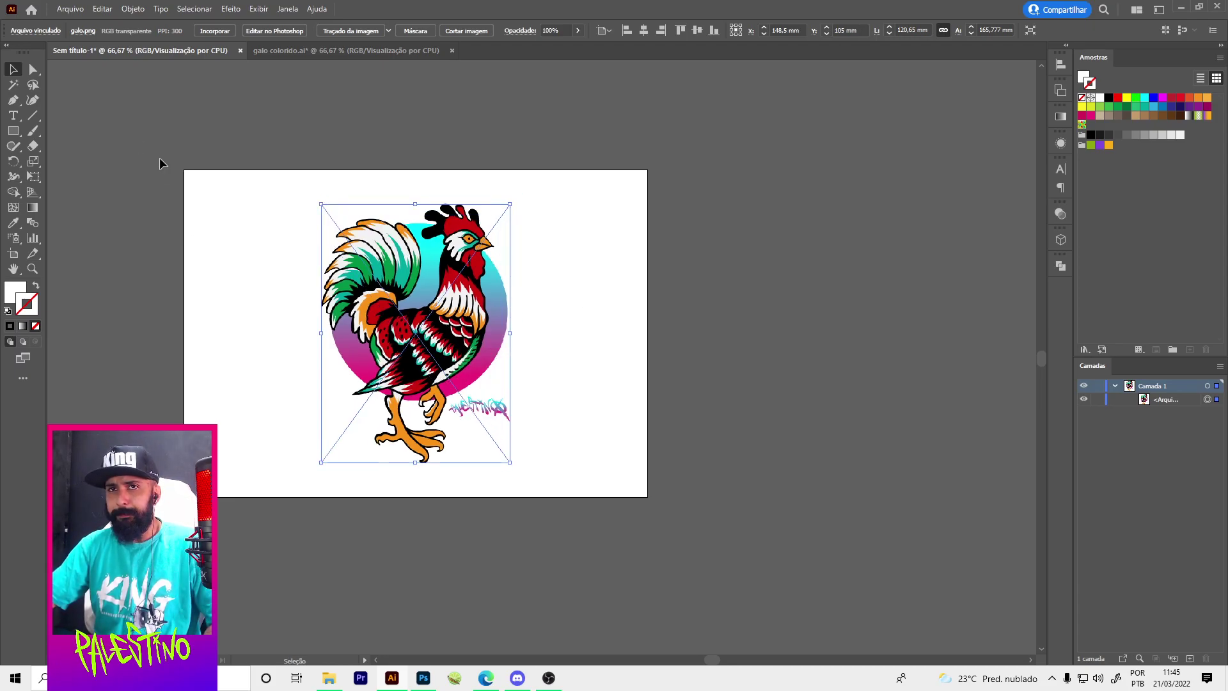
pyautogui.moveTo(294, 171); pyautogui.dragTo(589, 493)
# - Delete the rooster image, then open Export As and cancel it
pyautogui.press('Delete')
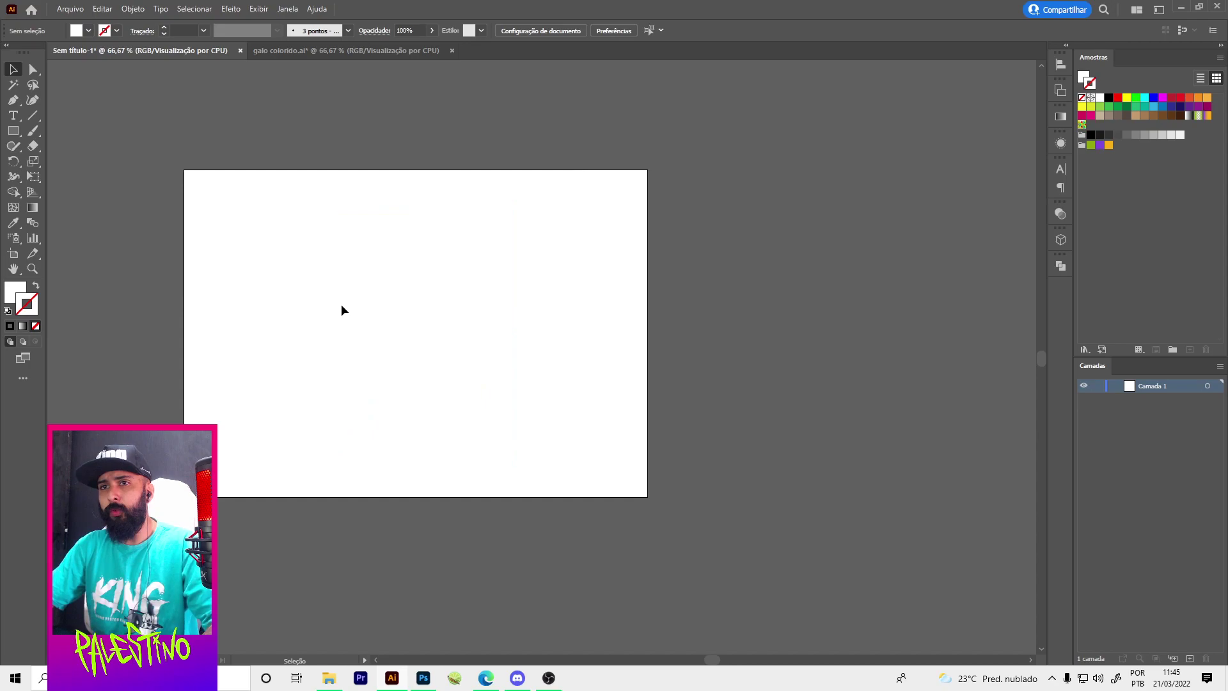
pyautogui.click(71, 9)
pyautogui.moveTo(89, 257)
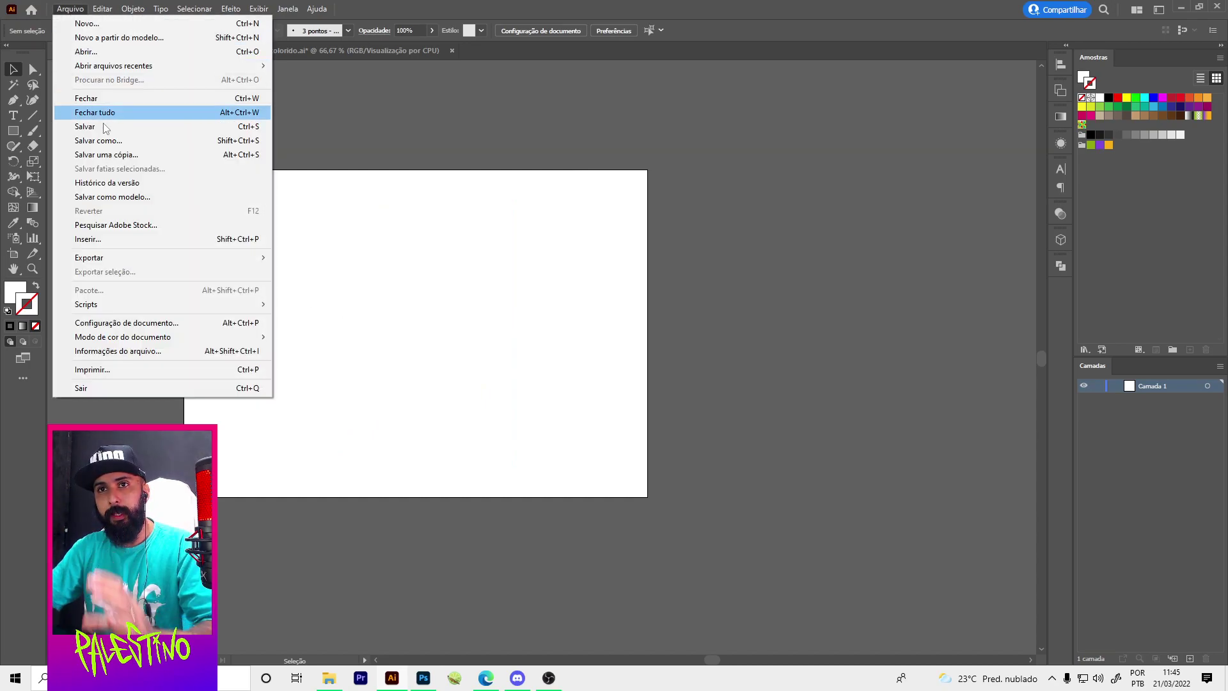
pyautogui.click(323, 272)
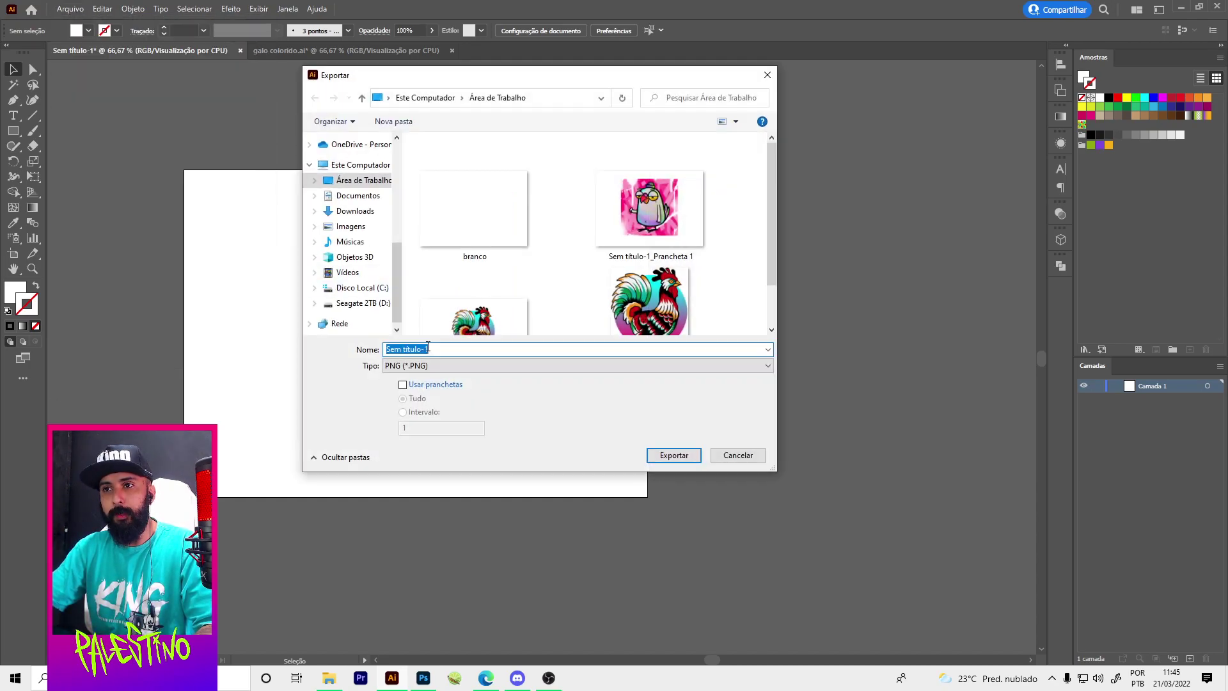
pyautogui.click(738, 456)
# - Open the save dialog and cancel it, then restore the deleted rooster image
pyautogui.hotkey('ctrl', 's')
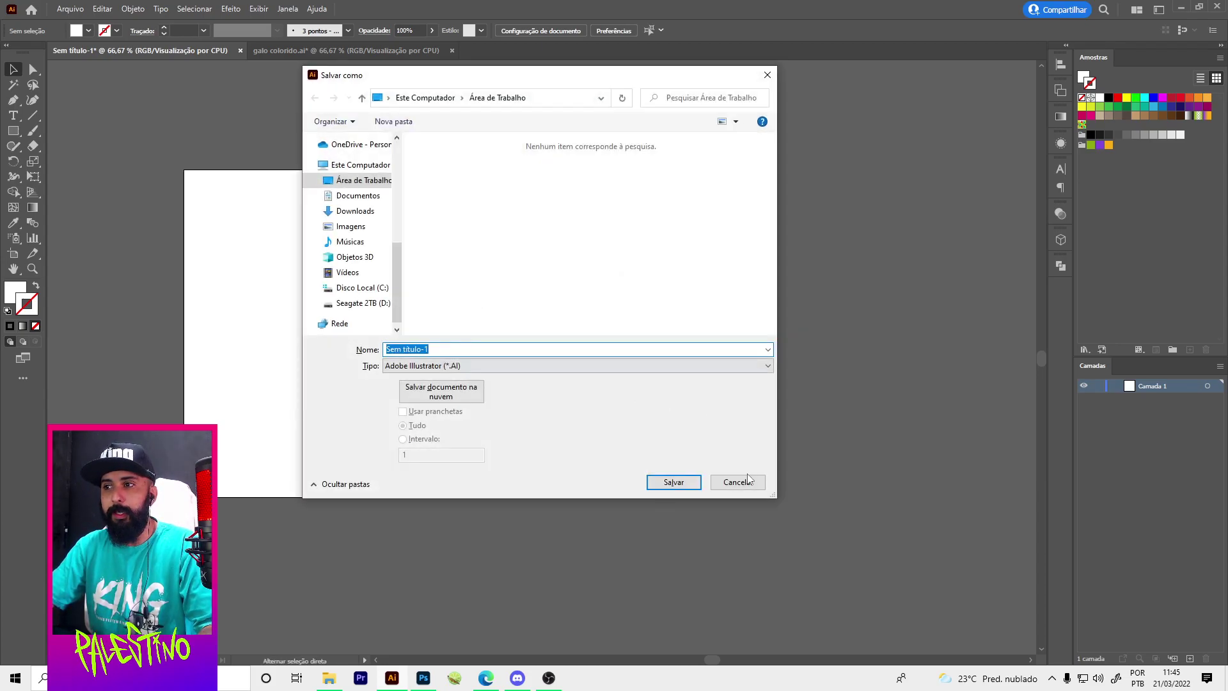
pyautogui.click(747, 481)
pyautogui.press('m')
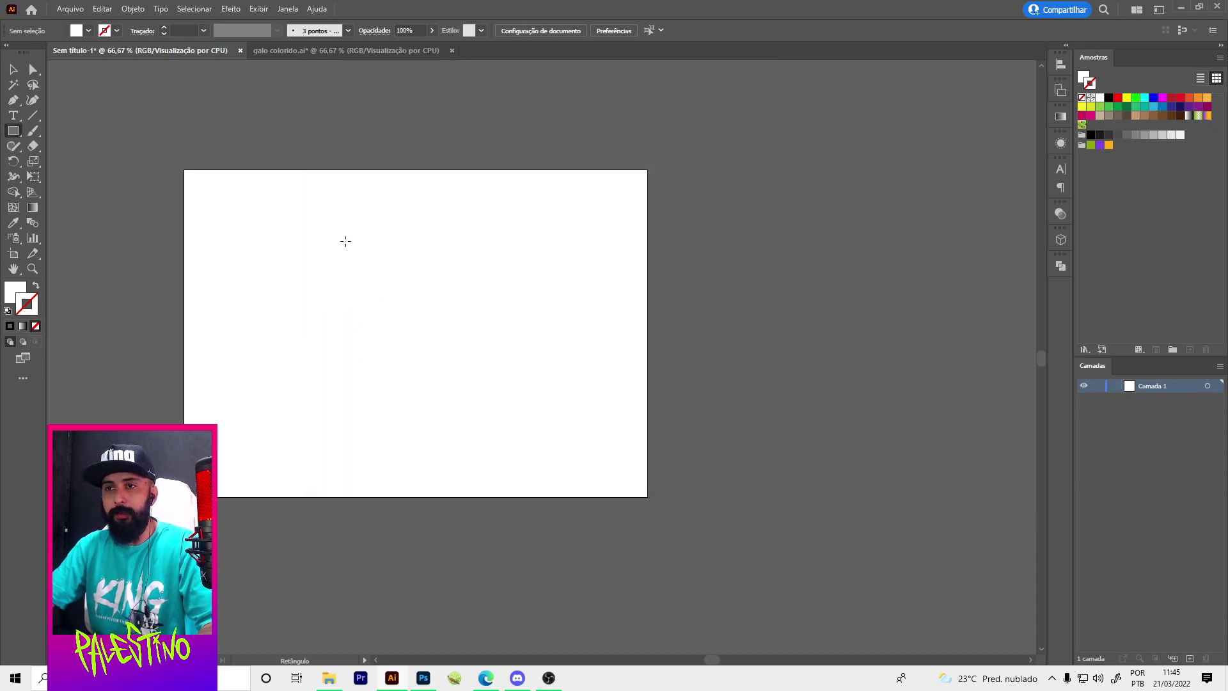
pyautogui.hotkey('ctrl', 'v')
# - Embed the linked rooster image and browse the Save As format list without saving
pyautogui.press('v')
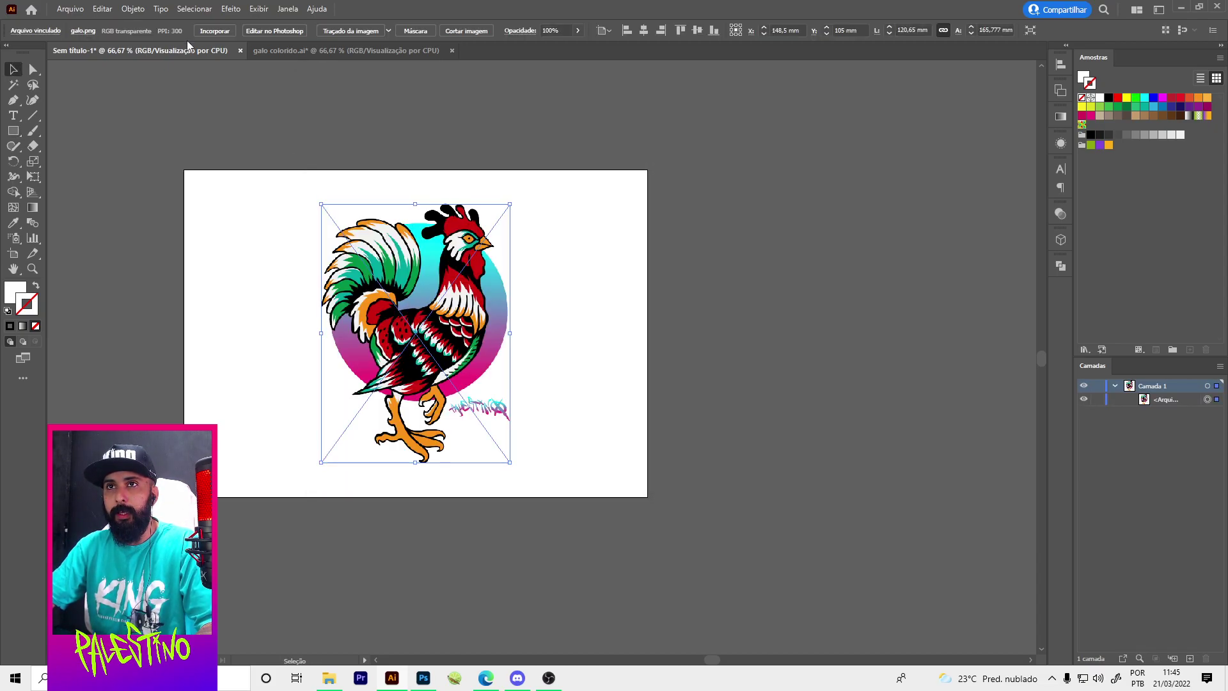
pyautogui.click(214, 31)
pyautogui.scroll(1, 416, 326)
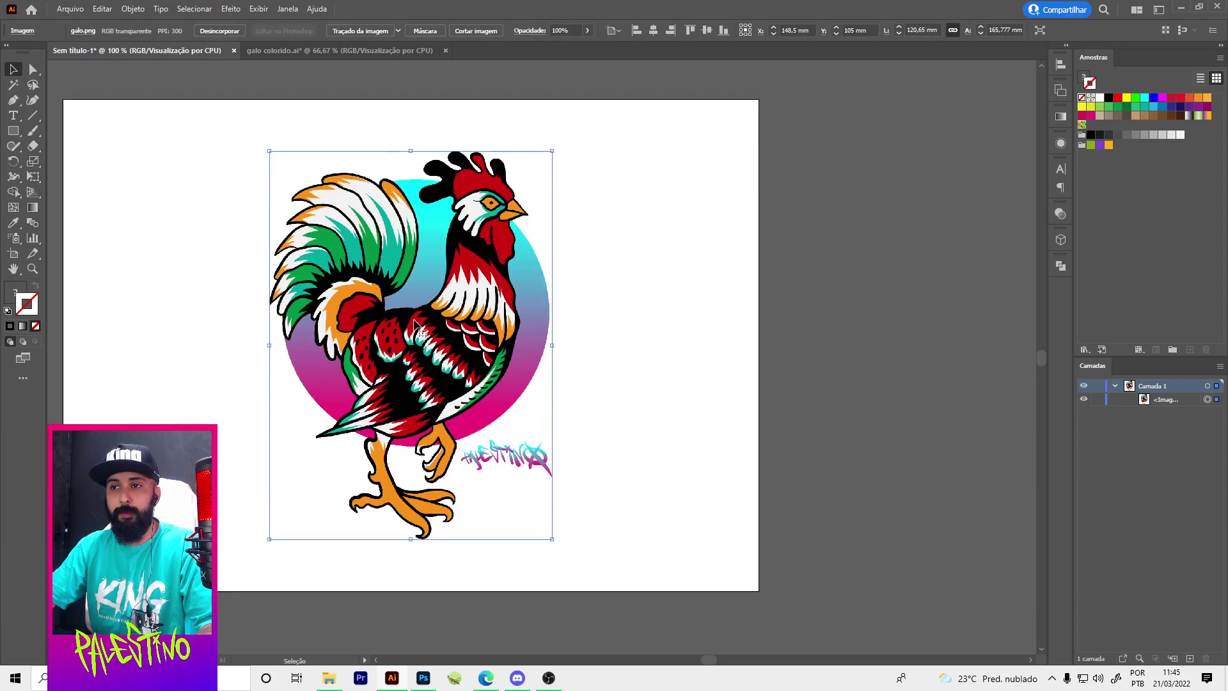
pyautogui.hotkey('ctrl', 's')
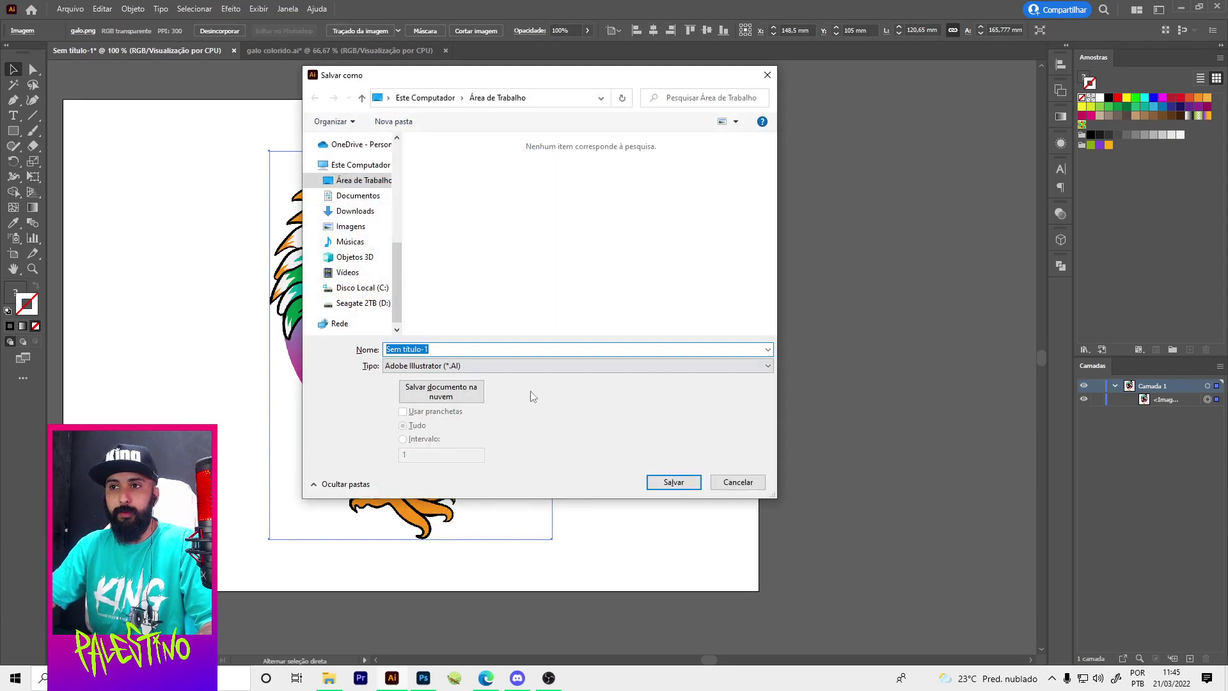
pyautogui.click(453, 365)
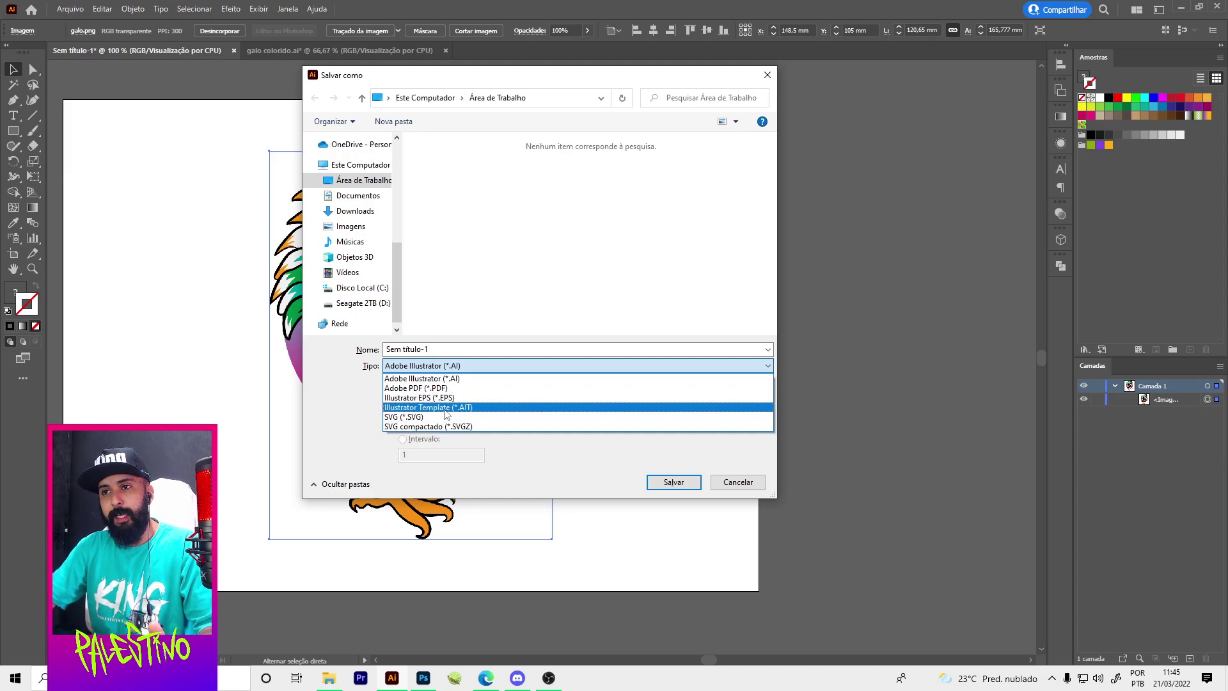
pyautogui.click(746, 488)
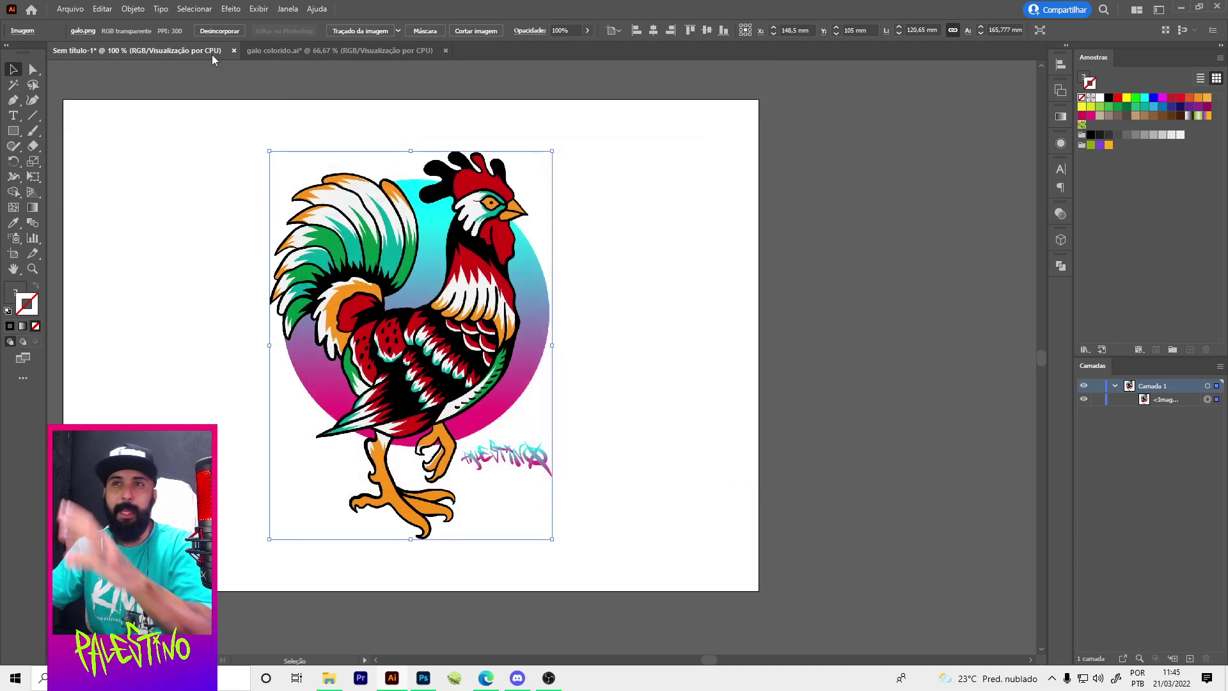
# - Browse the Export As format list, close it unused, and delete the rooster image
pyautogui.click(70, 9)
pyautogui.moveTo(90, 257)
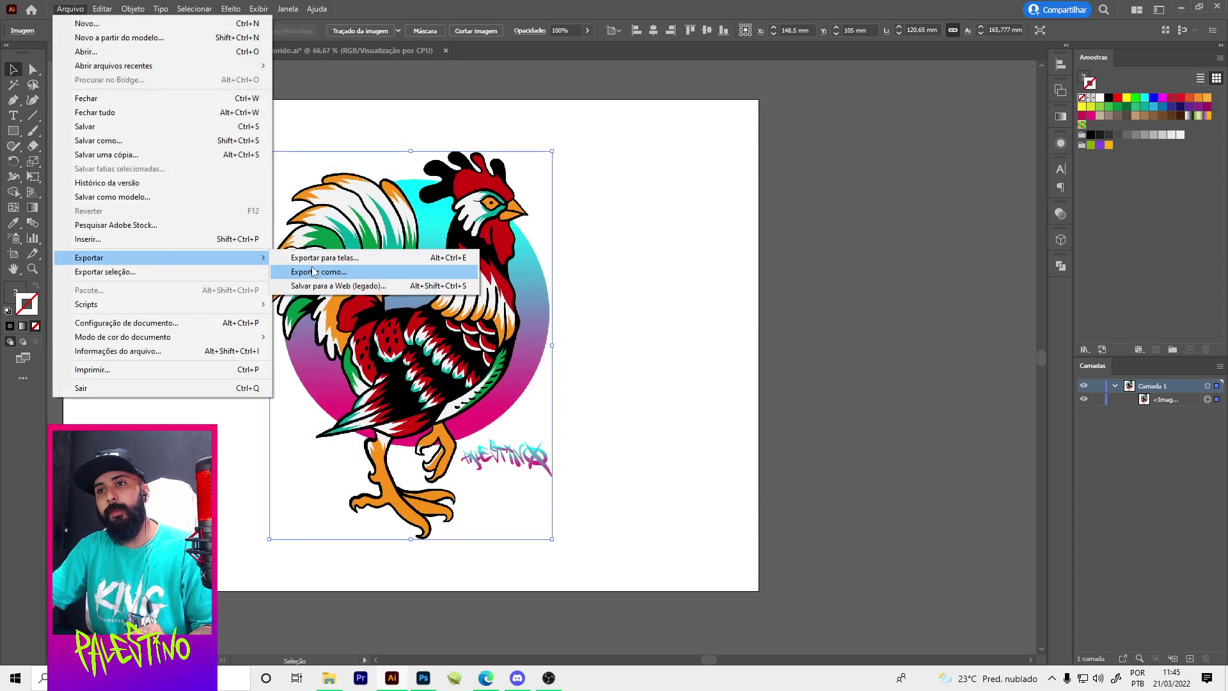
pyautogui.click(313, 273)
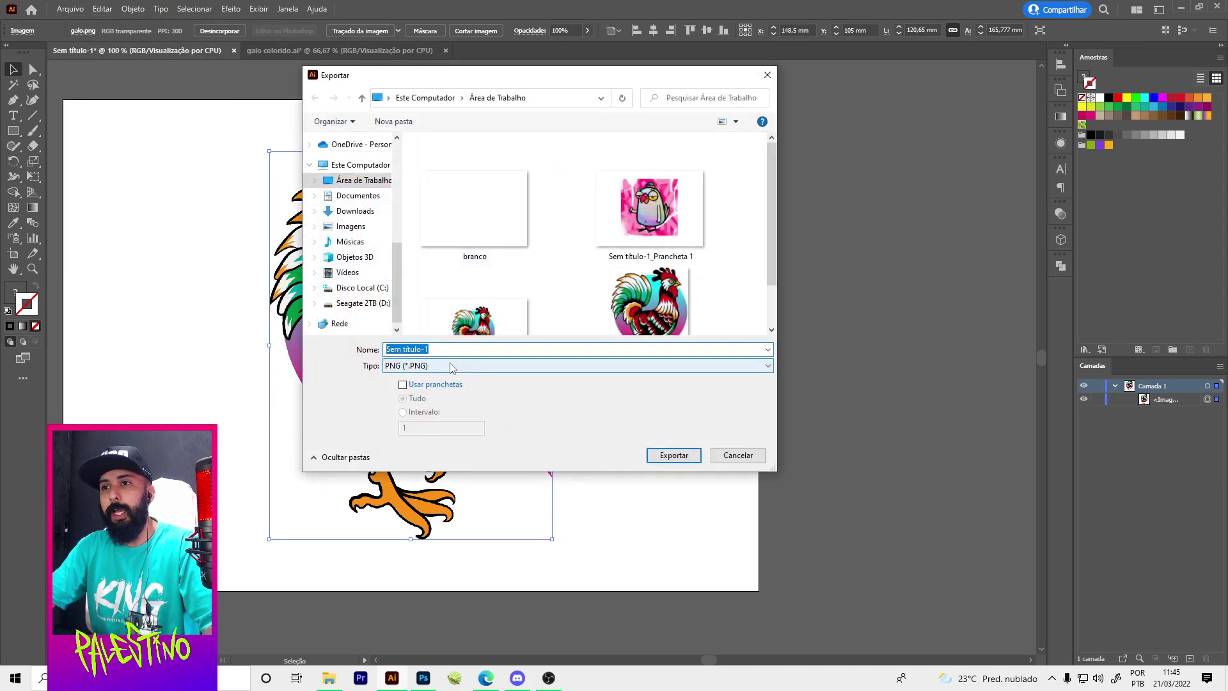
pyautogui.click(453, 365)
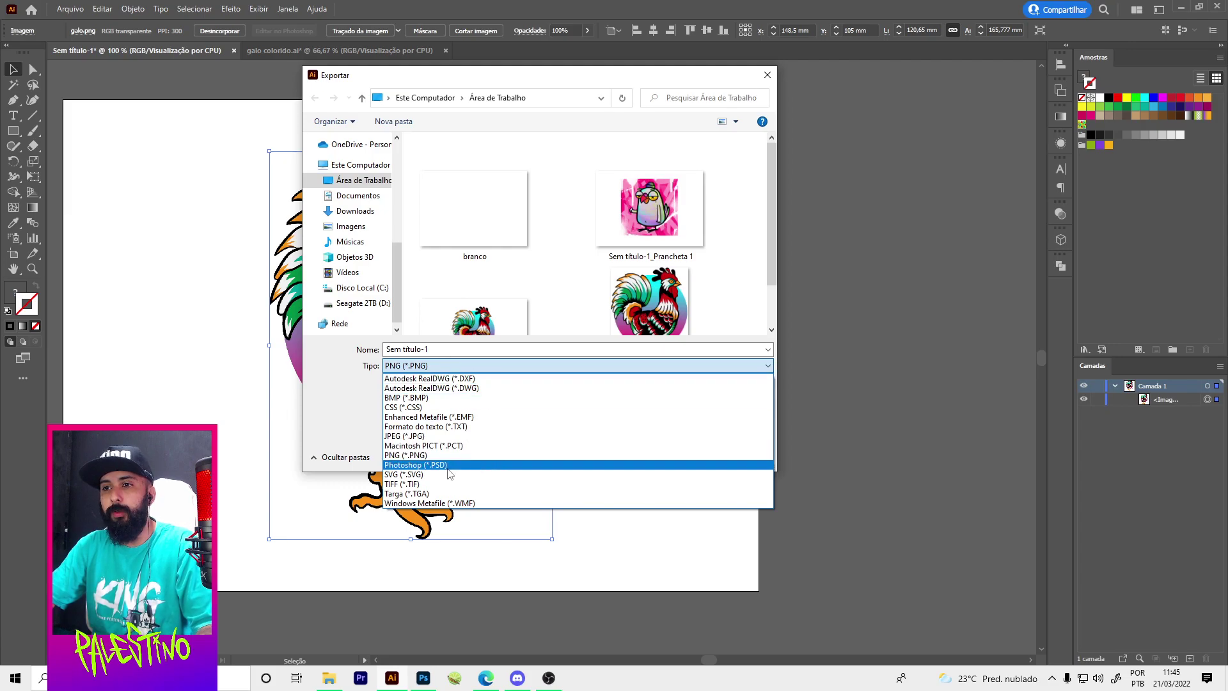
pyautogui.click(767, 75)
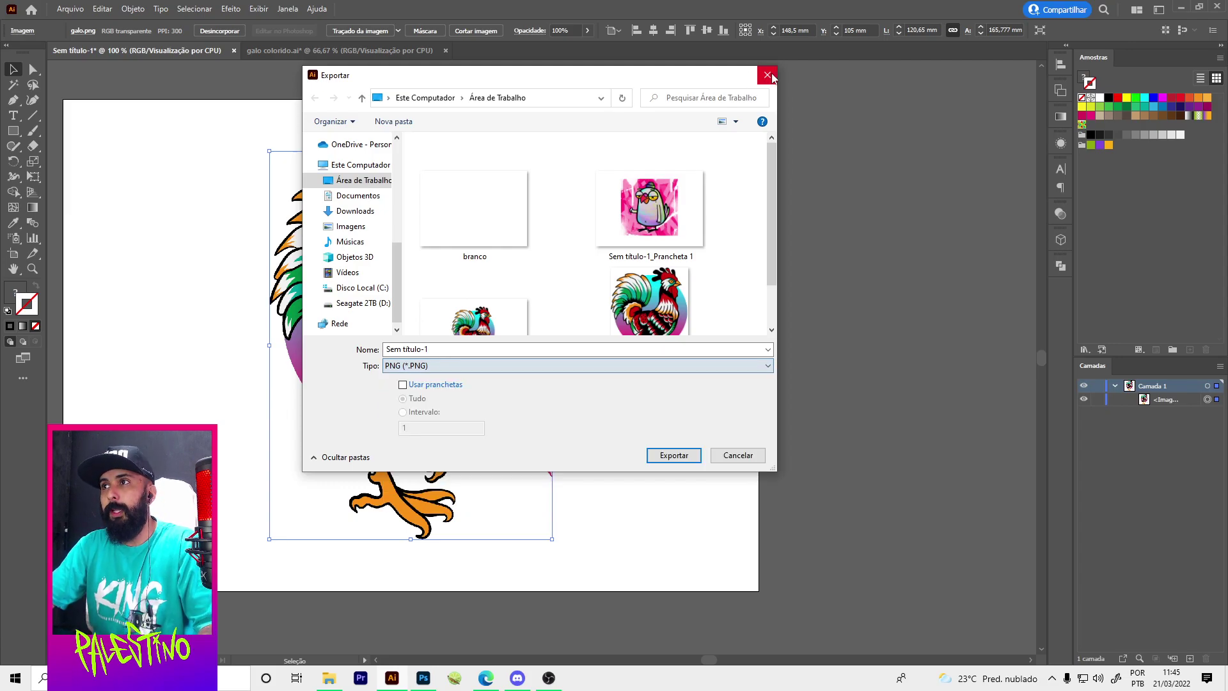
pyautogui.press('Delete')
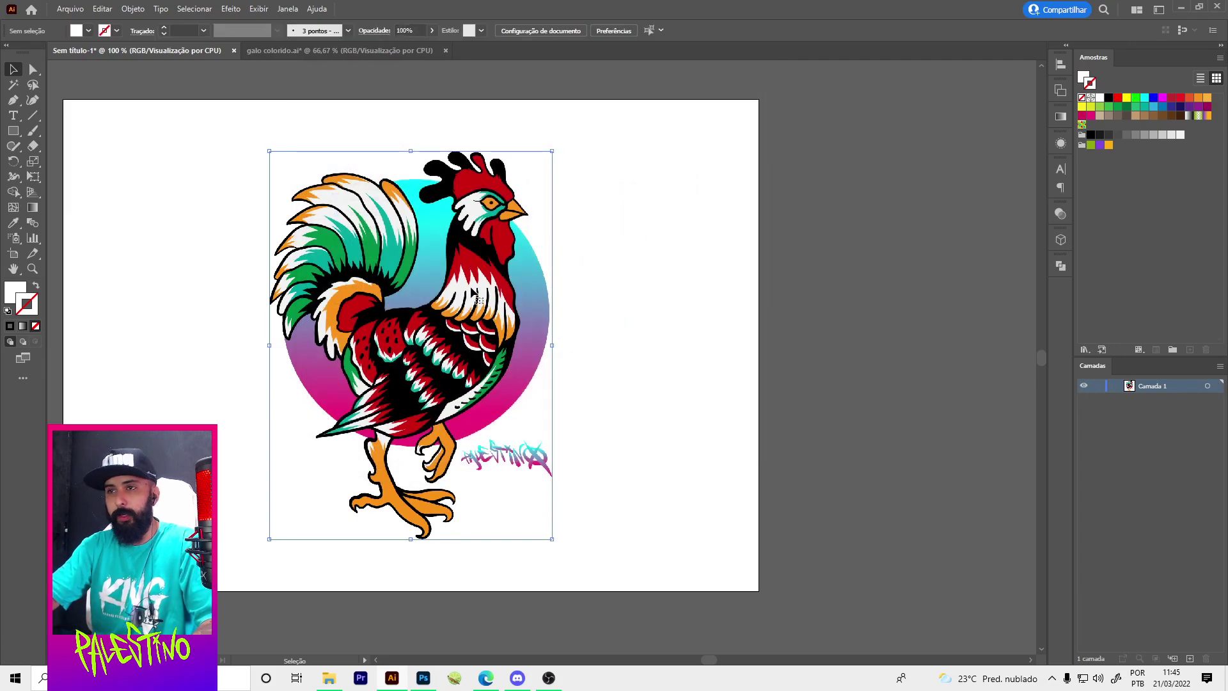
pyautogui.click(340, 54)
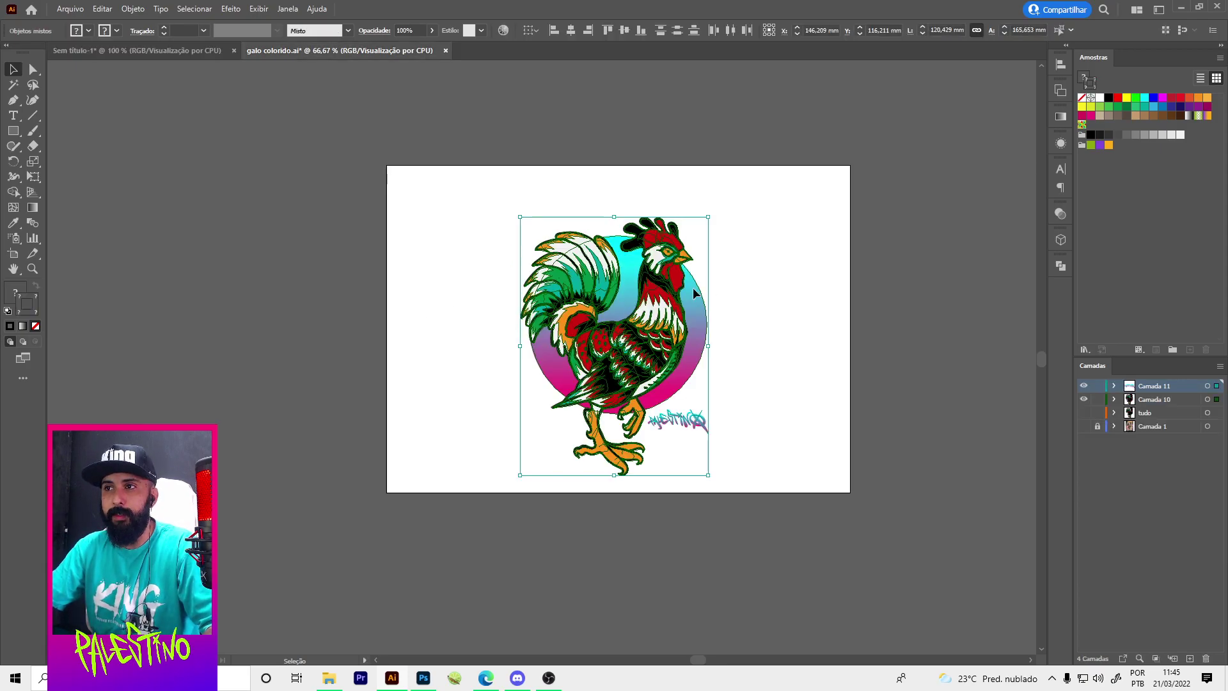
pyautogui.scroll(2, 682, 320)
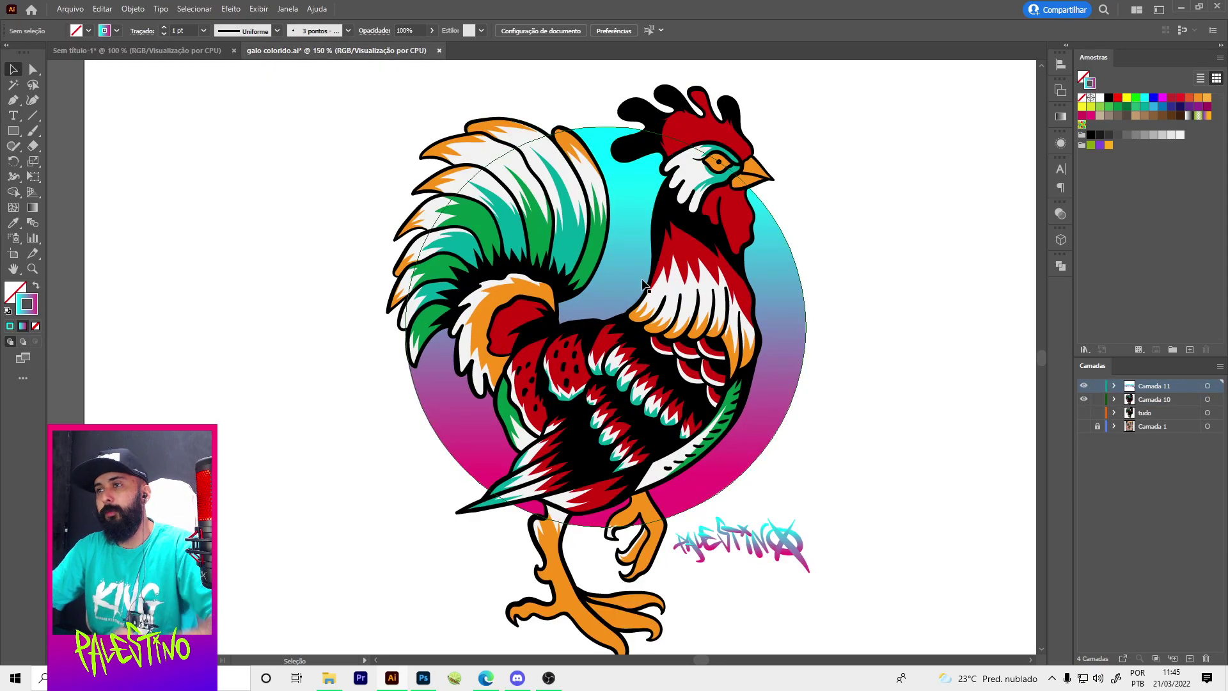
pyautogui.scroll(-1, 494, 435)
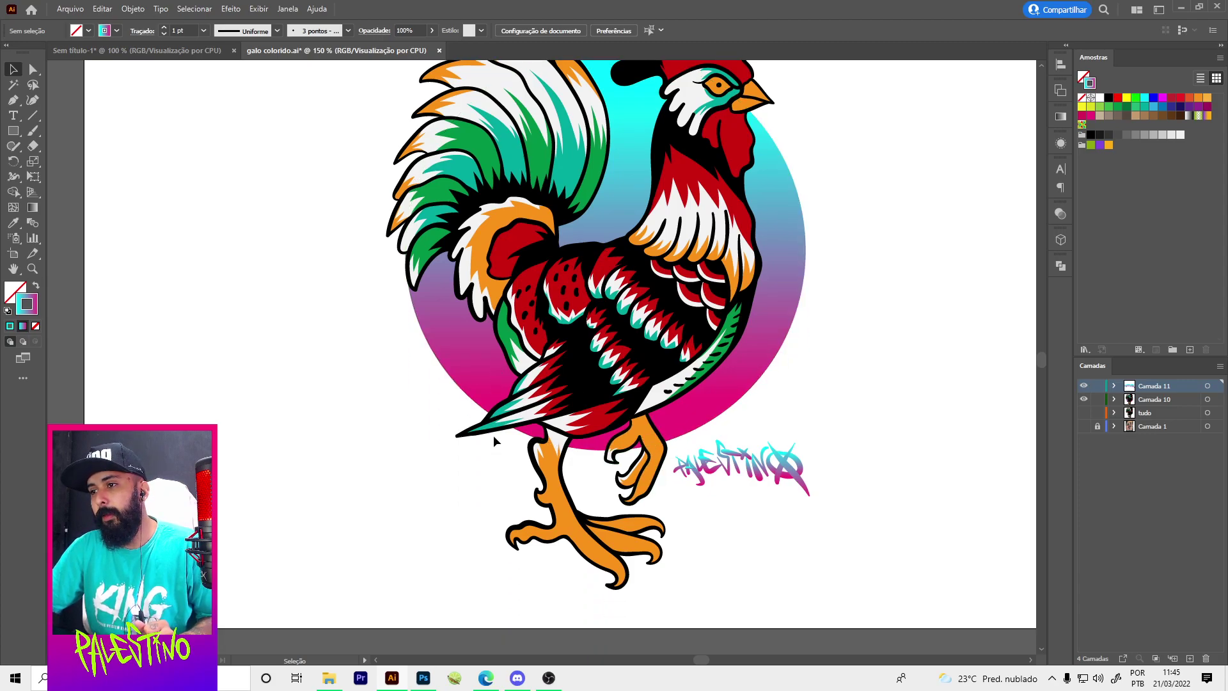
pyautogui.scroll(-3, 501, 429)
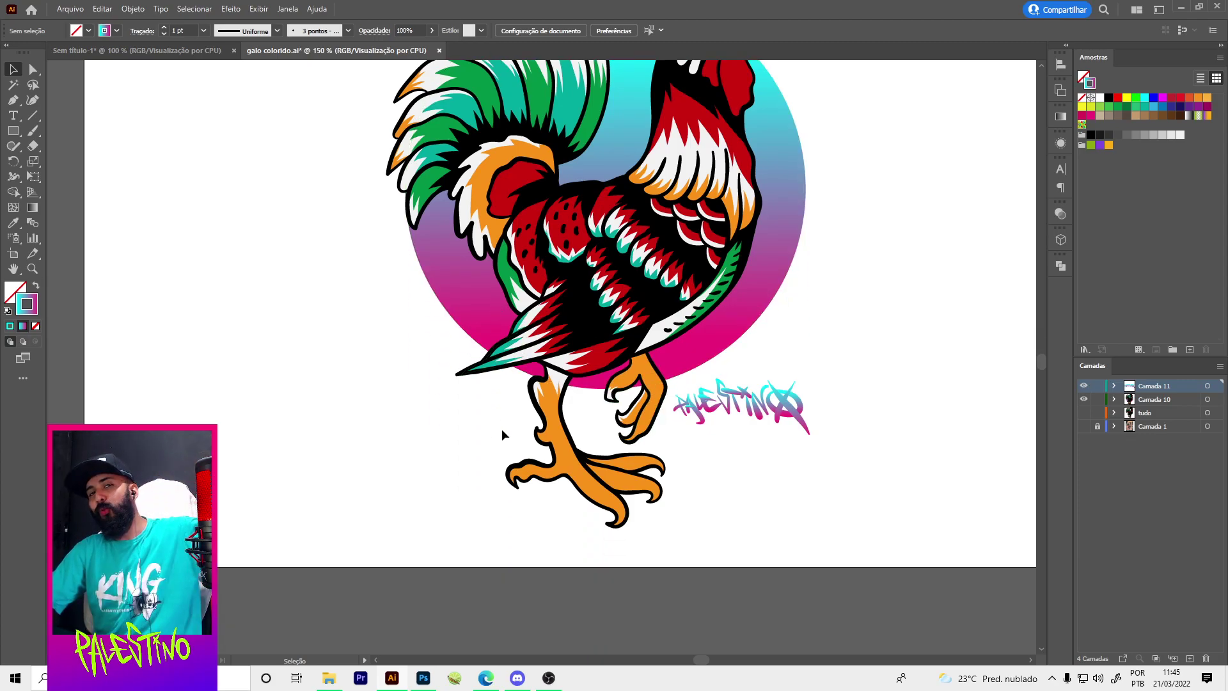
pyautogui.scroll(3, 486, 439)
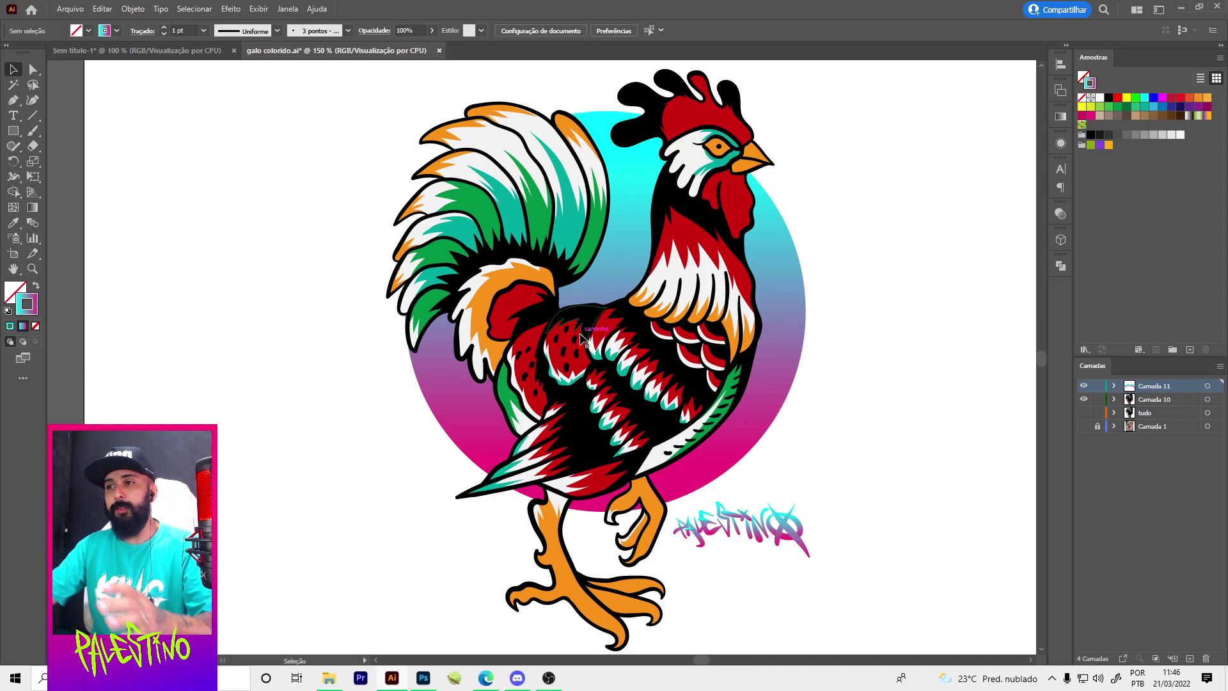
pyautogui.scroll(2, 531, 391)
pyautogui.scroll(-2, 423, 233)
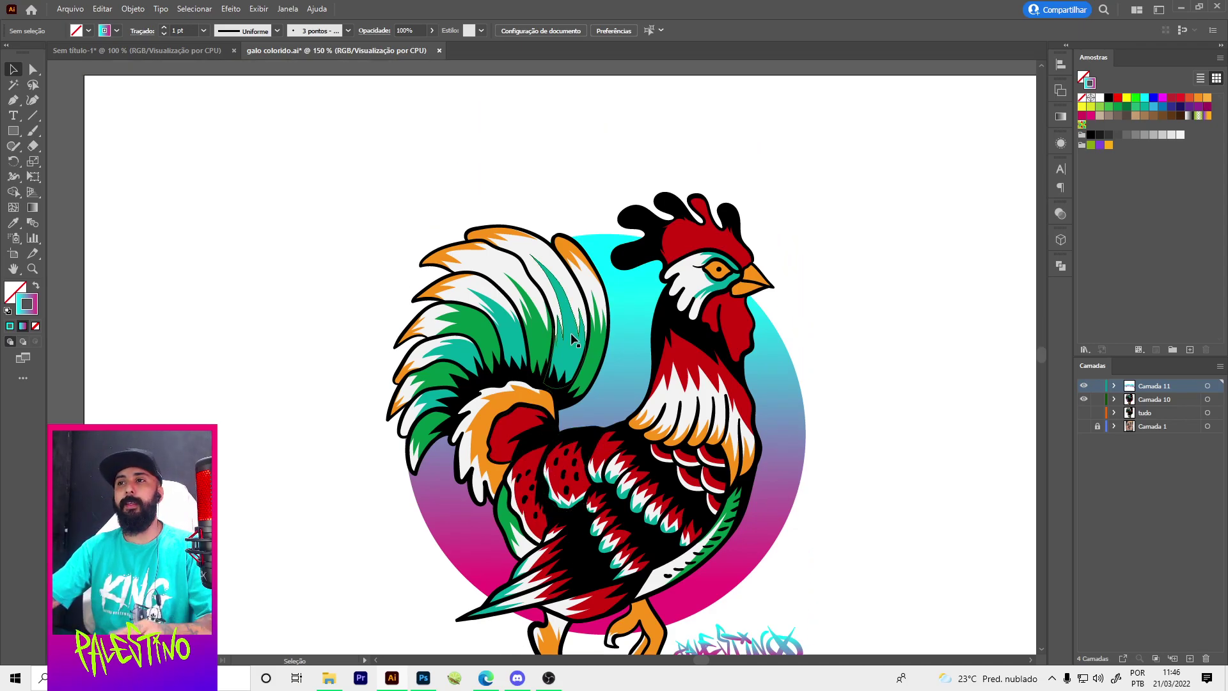